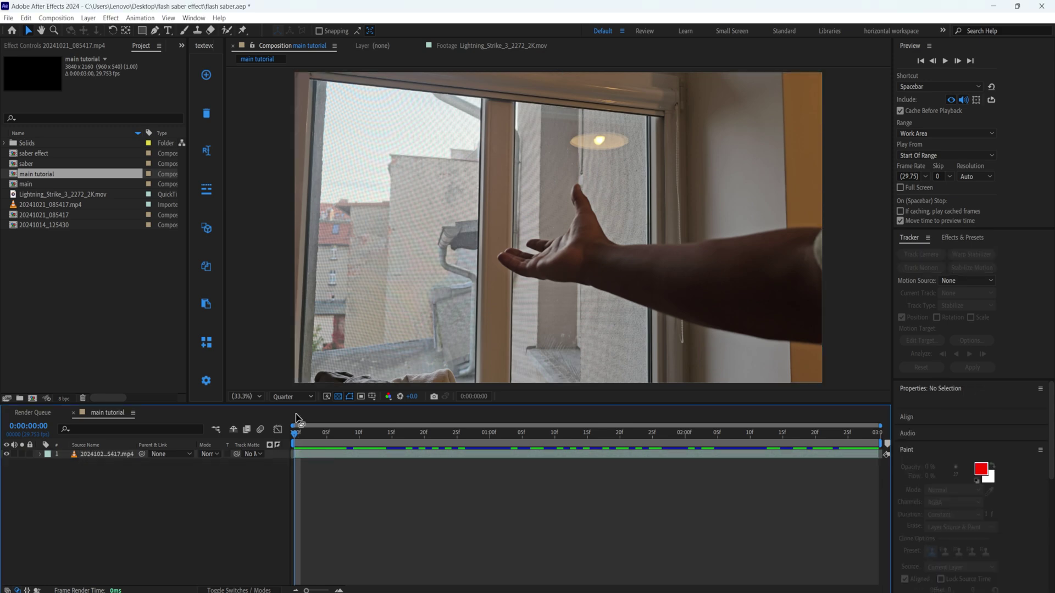
# - Preview the hand footage and set the composition preview resolution to Full
pyautogui.moveTo(295, 434); pyautogui.dragTo(432, 449)
pyautogui.press('space')
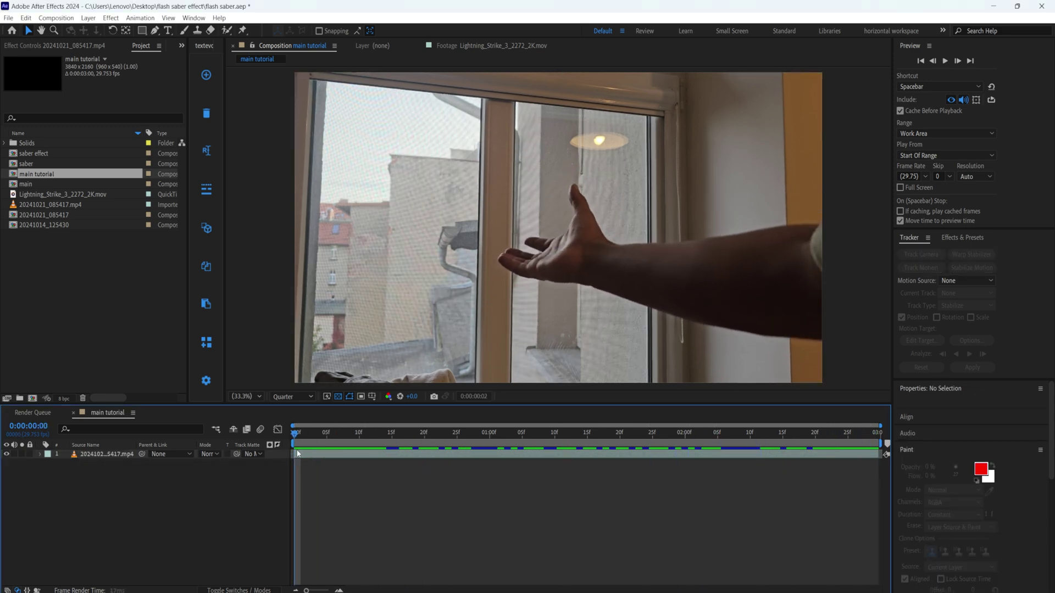
pyautogui.click(280, 400)
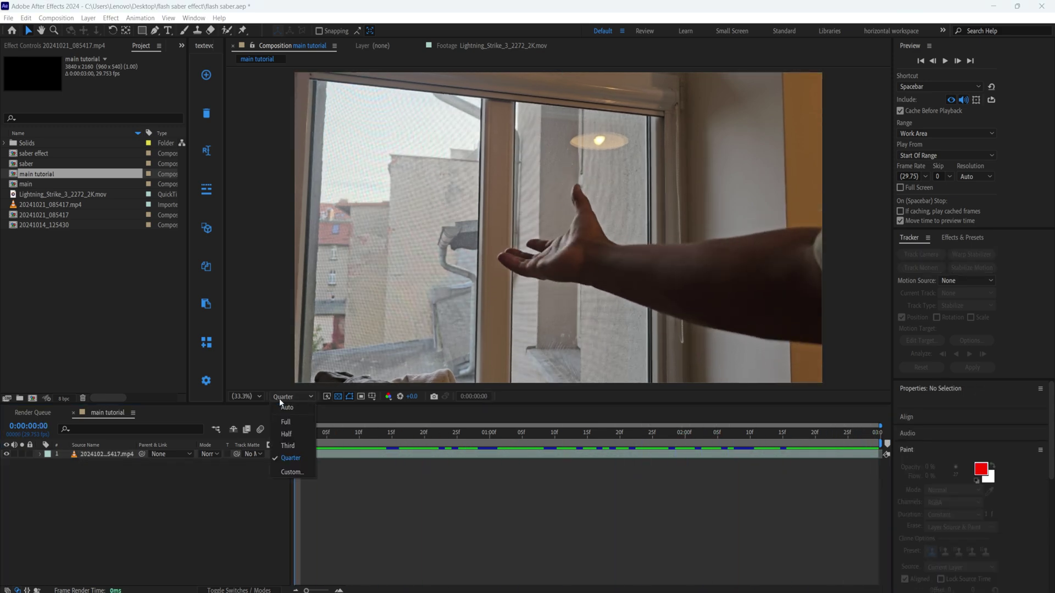
pyautogui.click(292, 423)
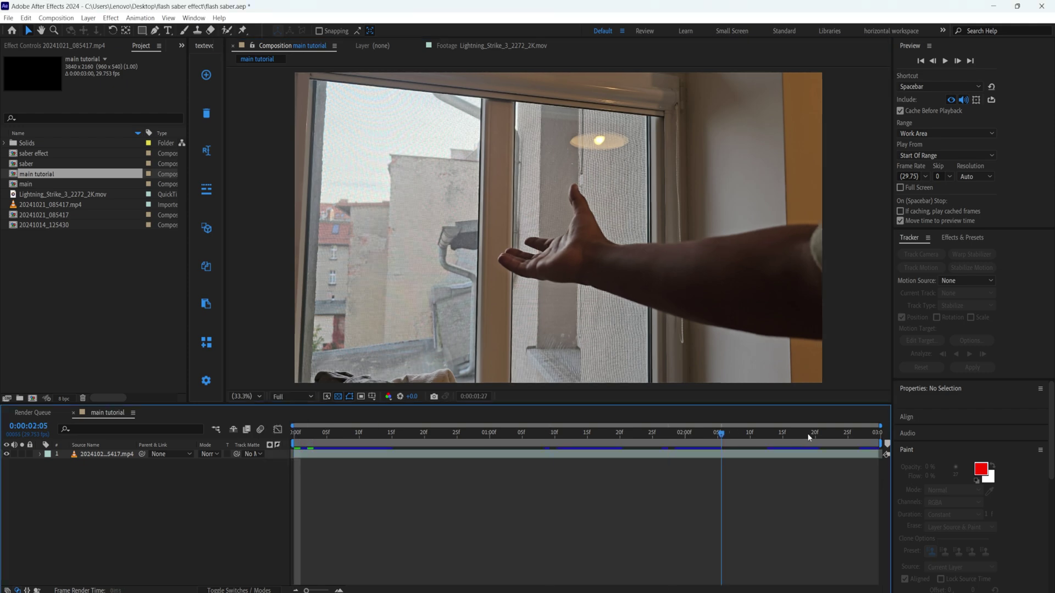
pyautogui.click(296, 397)
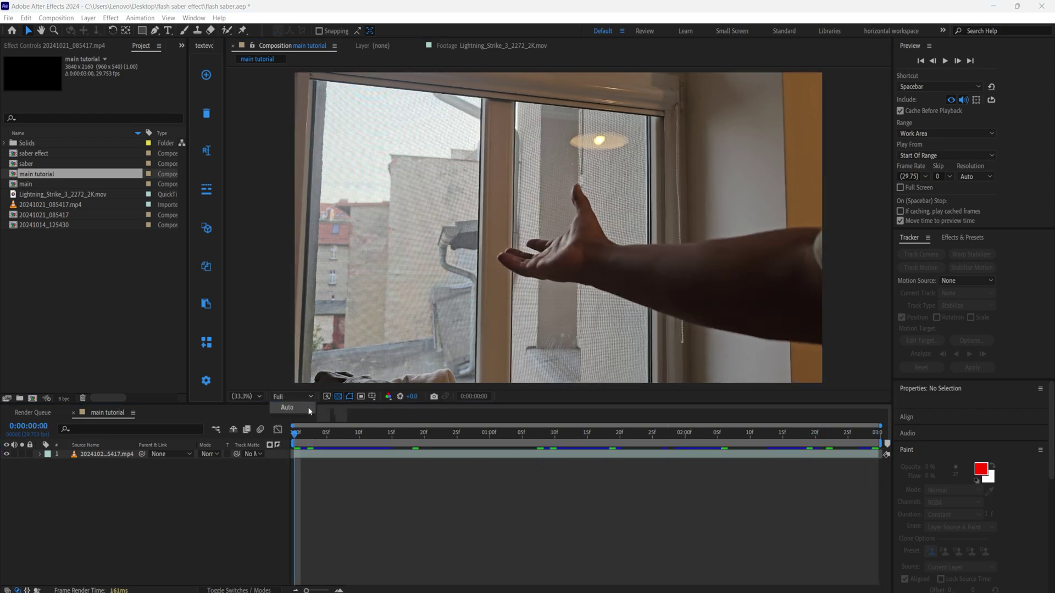
pyautogui.click(246, 429)
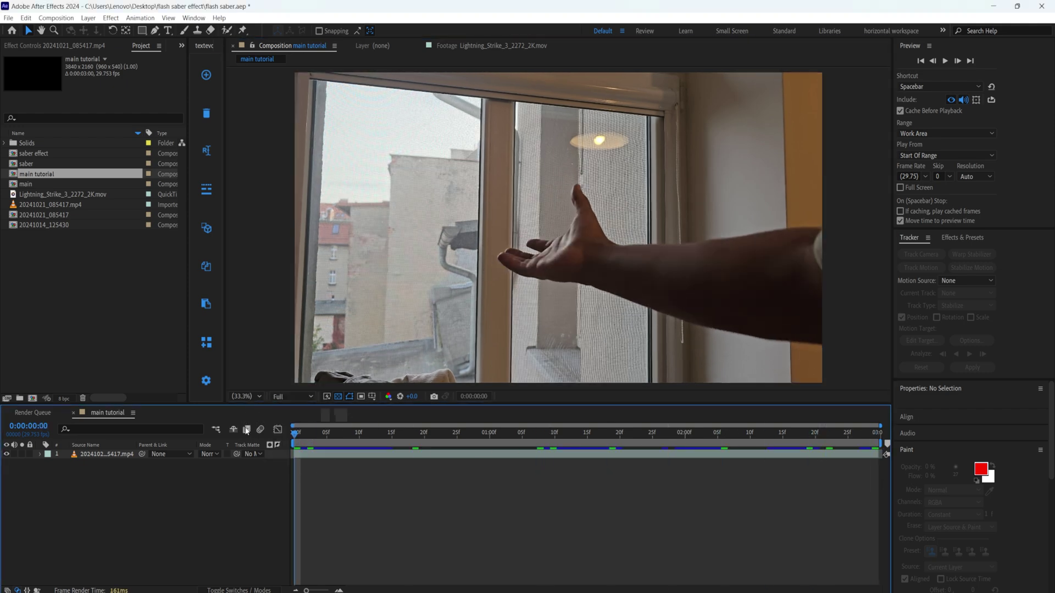
# - Apply the Mocha AE effect to the footage layer and launch Mocha, dismissing its welcome window
pyautogui.click(104, 455)
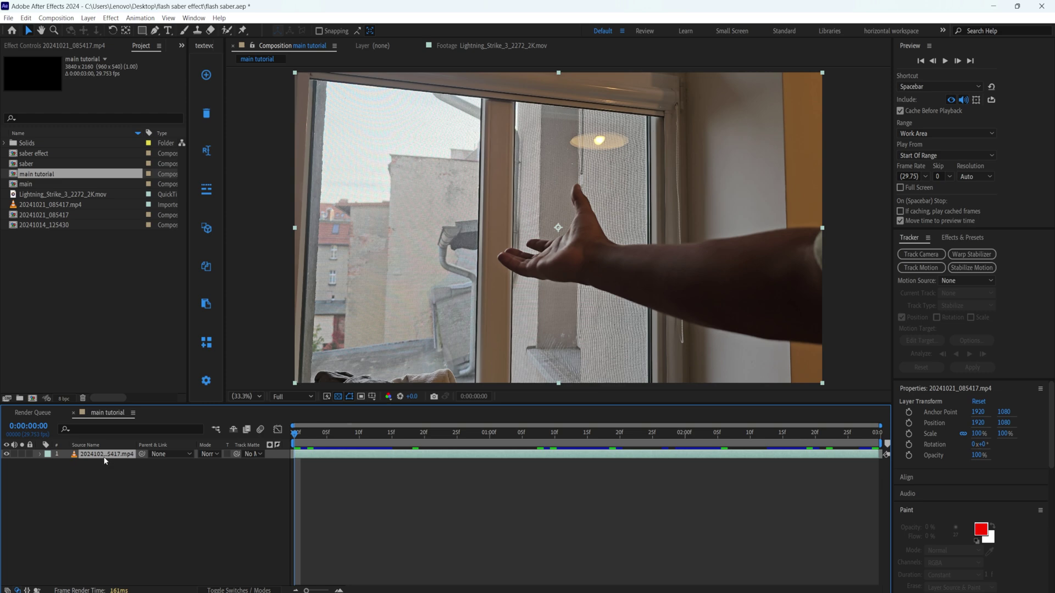
pyautogui.rightClick(106, 457)
pyautogui.click(99, 456)
pyautogui.hotkey('ctrl', 'space')
pyautogui.write('mocha')
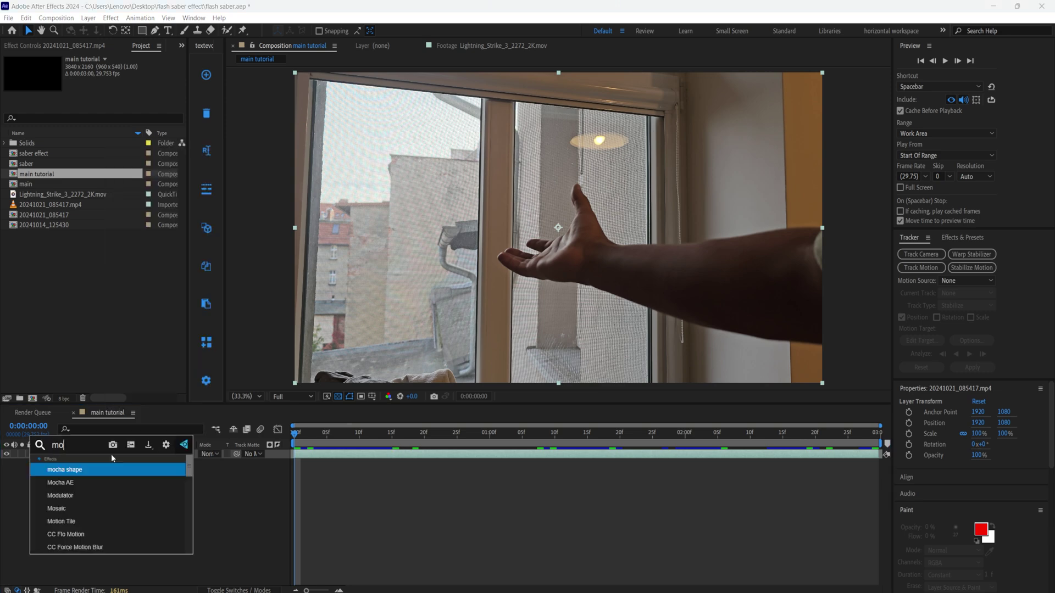
pyautogui.press('Return')
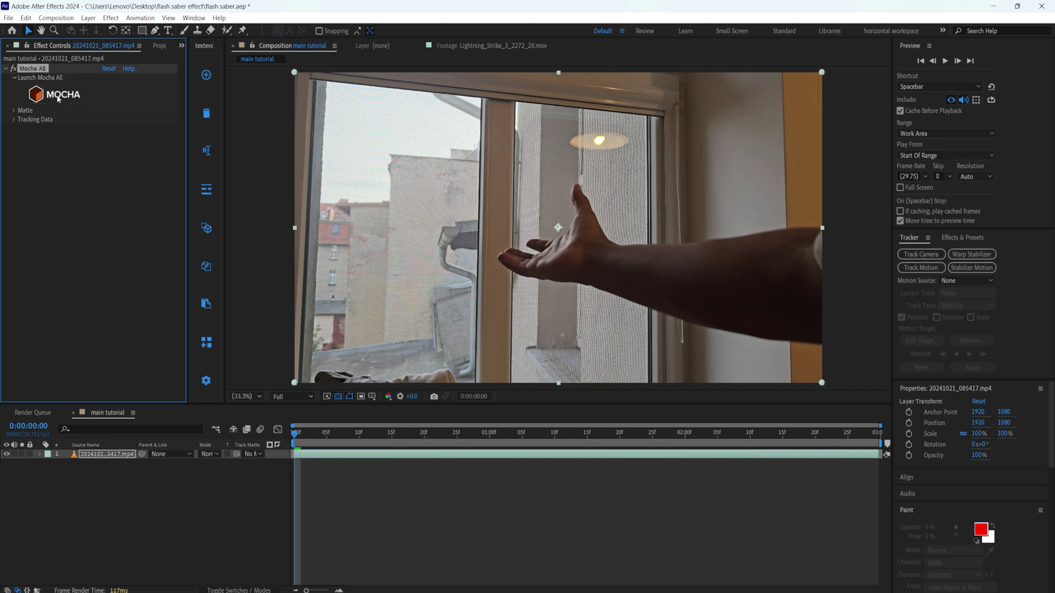
pyautogui.click(58, 96)
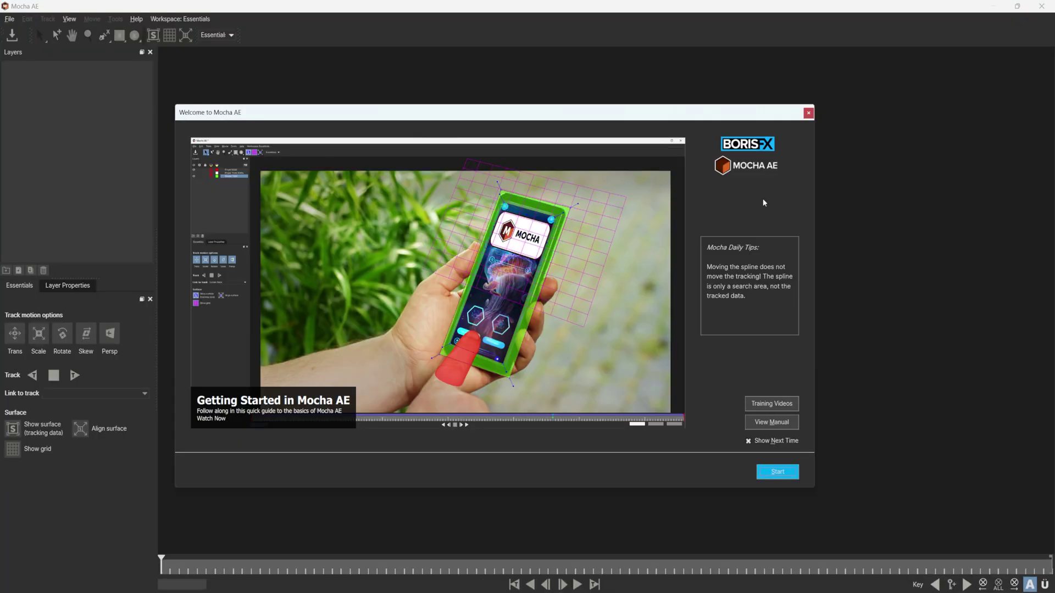
pyautogui.click(809, 113)
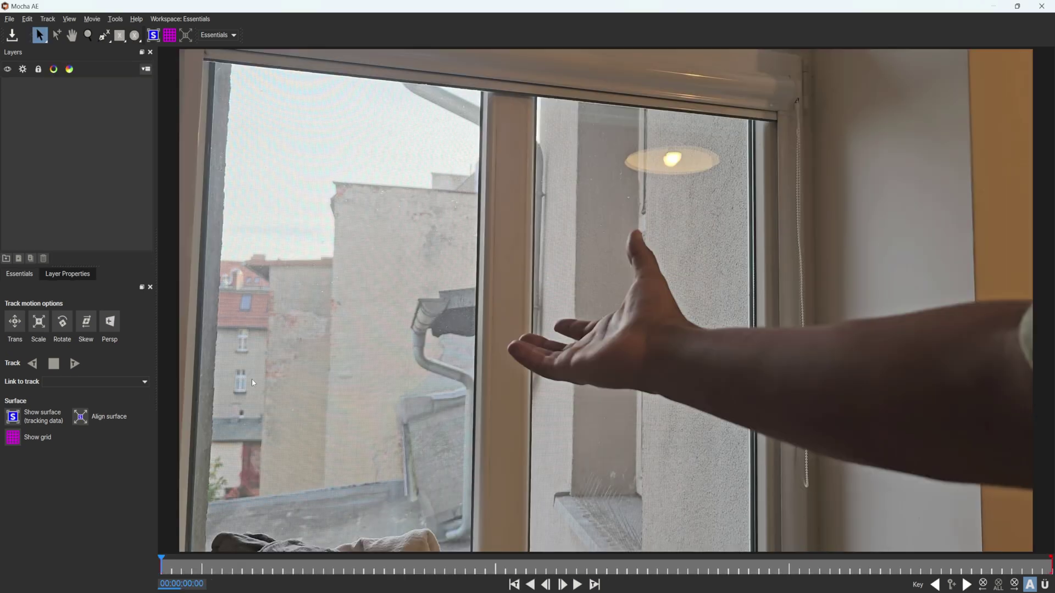
# - Draw a closed X-spline around the hand and the surrounding window area and adjust its points
pyautogui.click(102, 36)
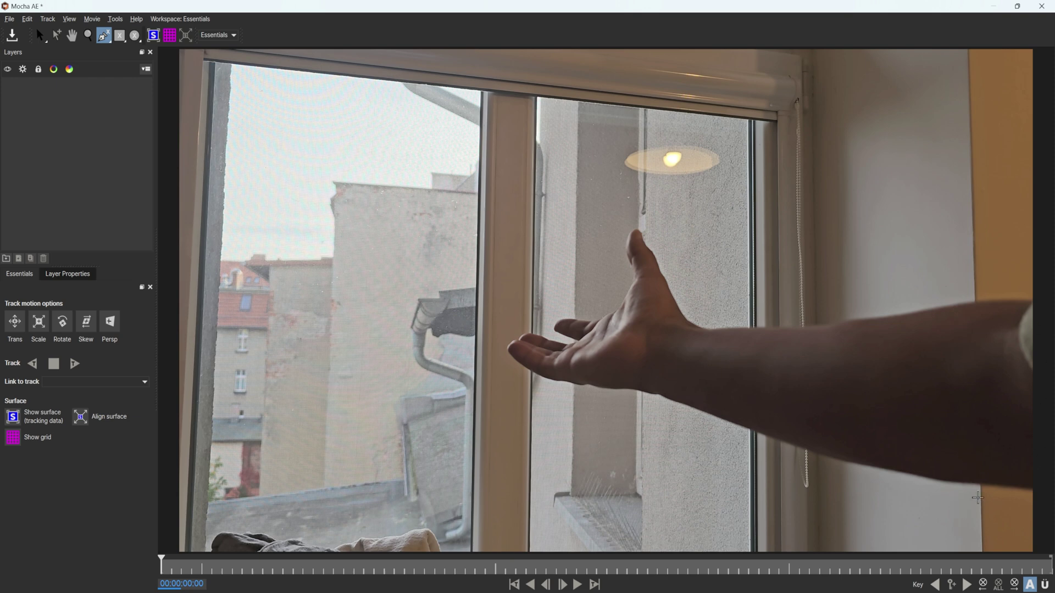
pyautogui.click(998, 500)
pyautogui.click(758, 475)
pyautogui.click(424, 426)
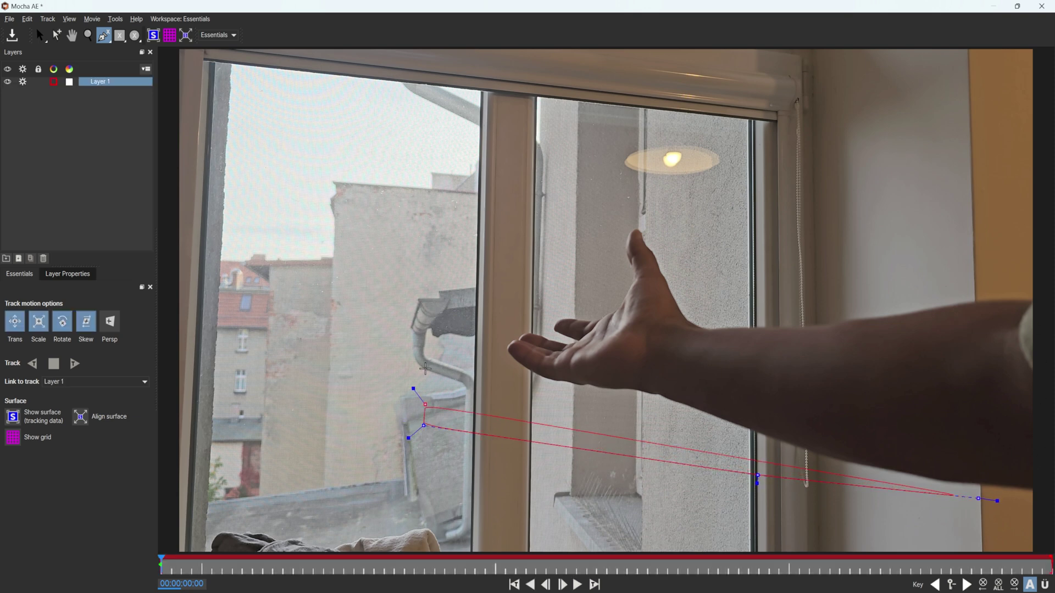
pyautogui.moveTo(473, 245); pyautogui.dragTo(447, 216)
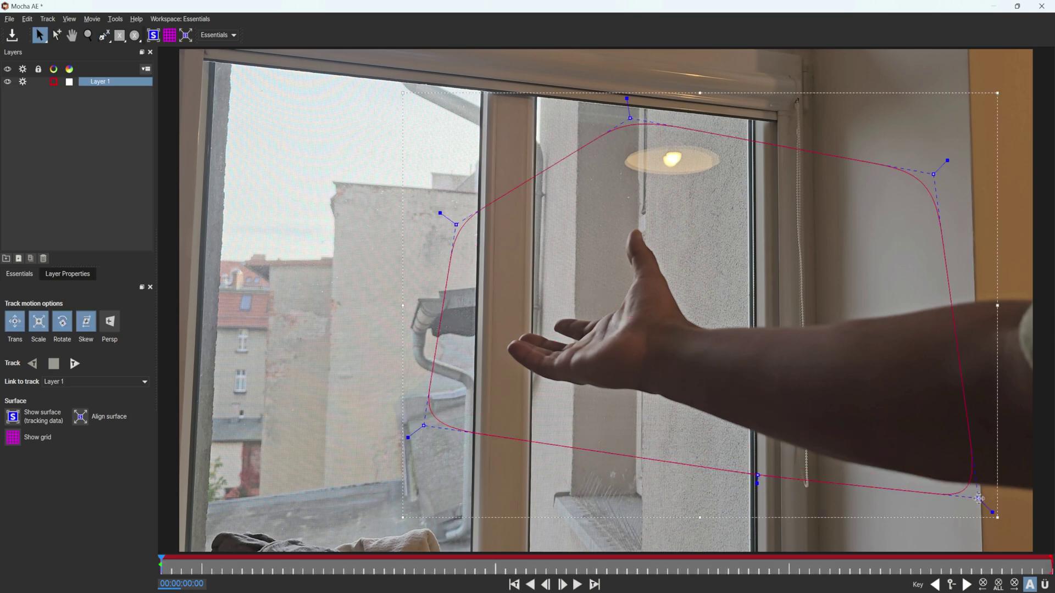
pyautogui.moveTo(986, 503); pyautogui.dragTo(931, 525)
pyautogui.moveTo(758, 476); pyautogui.dragTo(650, 501)
pyautogui.moveTo(630, 118); pyautogui.dragTo(632, 152)
pyautogui.moveTo(453, 219); pyautogui.dragTo(456, 217)
# - Show the tracking surface and spread its four corners outward around the spline, roughly following the window's perspective
pyautogui.click(154, 35)
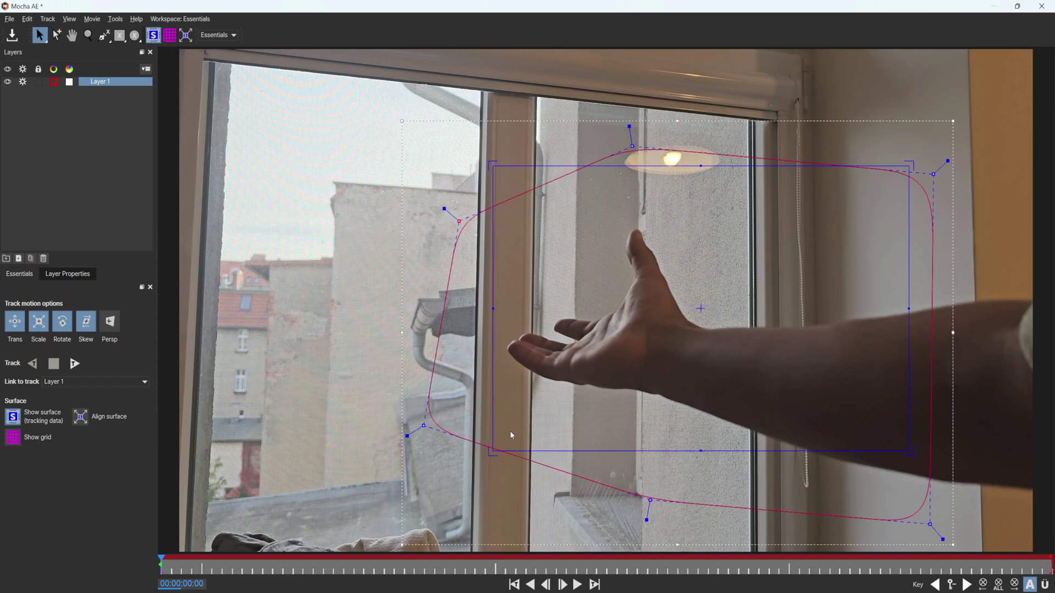
pyautogui.moveTo(493, 451); pyautogui.dragTo(378, 446)
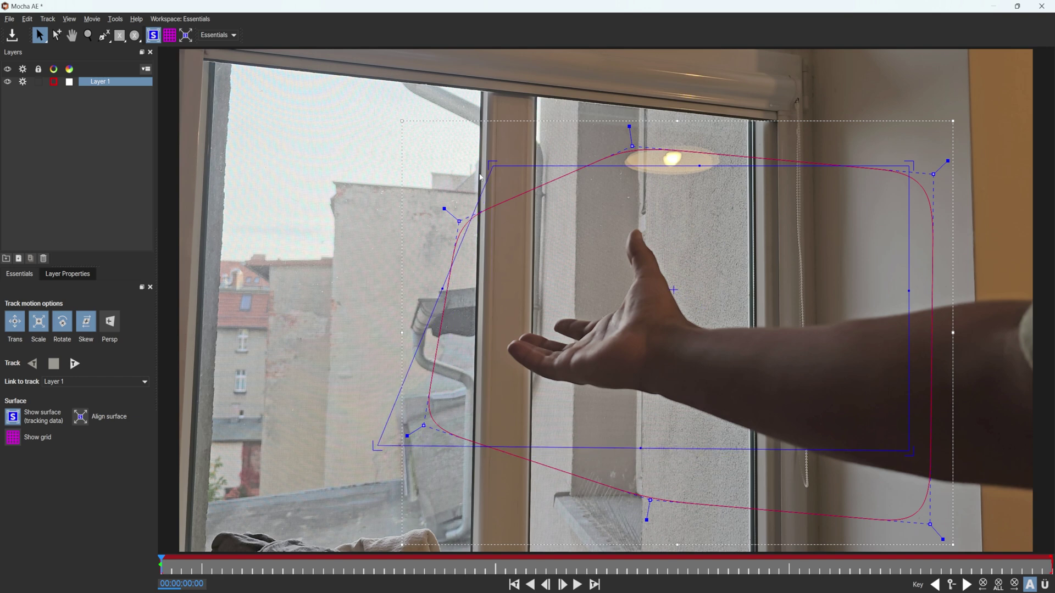
pyautogui.moveTo(490, 166); pyautogui.dragTo(465, 66)
pyautogui.moveTo(912, 164); pyautogui.dragTo(969, 113)
pyautogui.moveTo(913, 455); pyautogui.dragTo(957, 551)
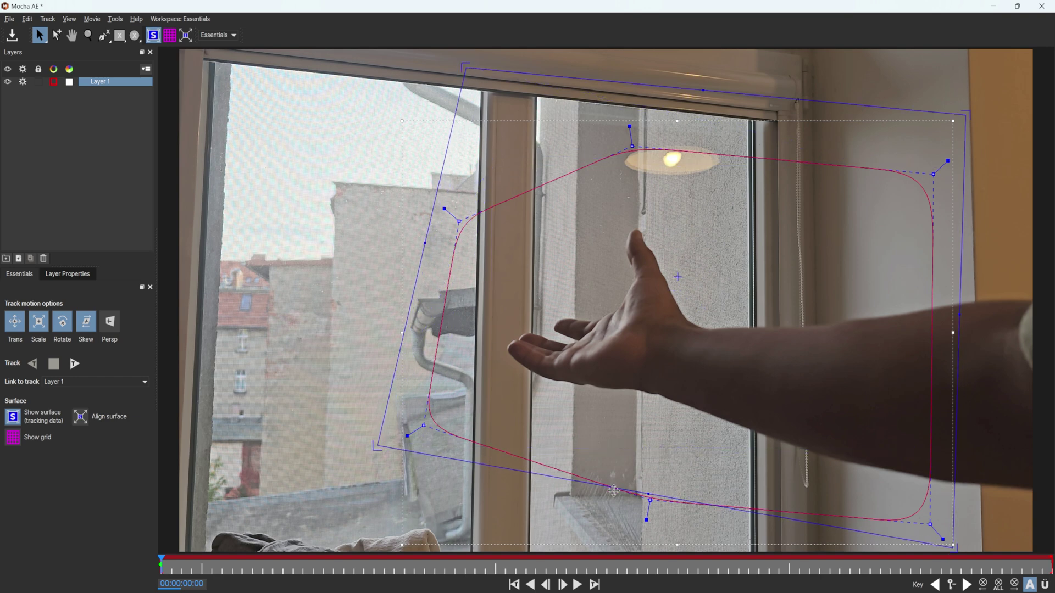
pyautogui.moveTo(372, 455); pyautogui.dragTo(361, 505)
# - Check the surface grid and track the layer forward through the whole clip
pyautogui.click(174, 39)
pyautogui.click(174, 39)
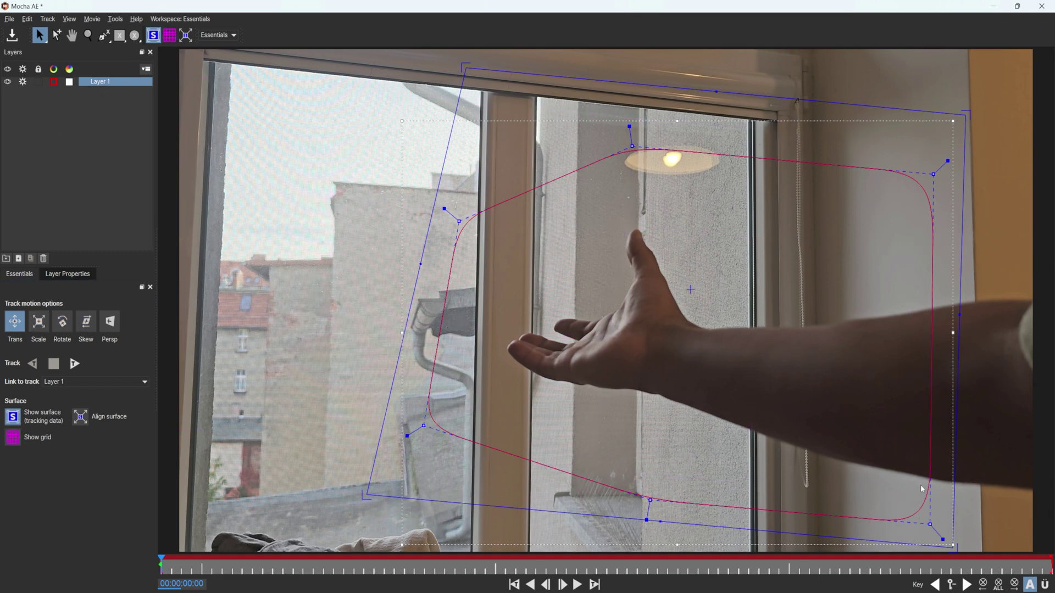
pyautogui.click(74, 364)
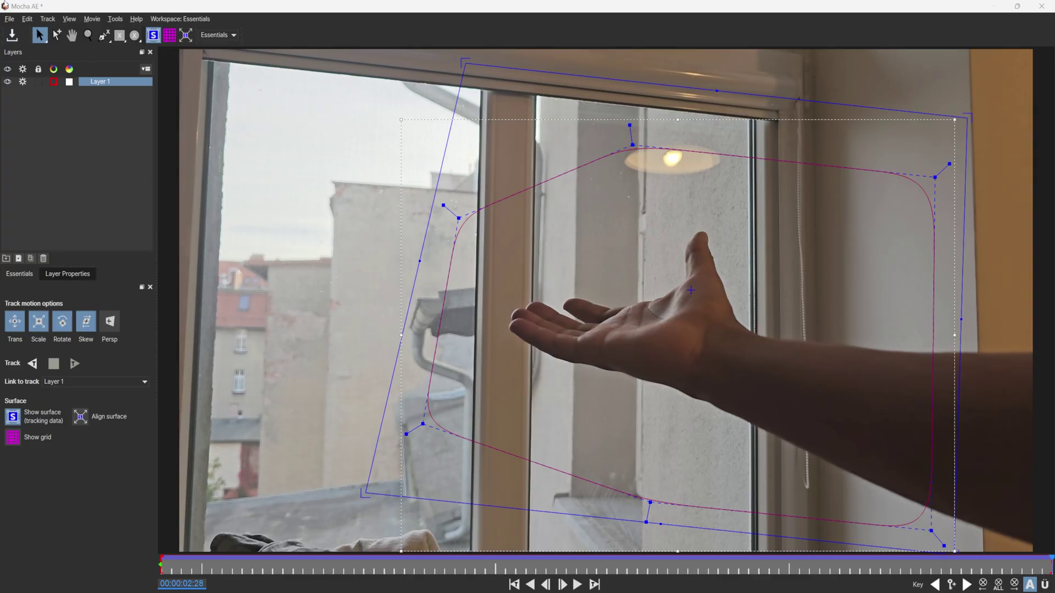
# - Save the Mocha tracking project and close Mocha to return to After Effects
pyautogui.click(10, 19)
pyautogui.click(9, 20)
pyautogui.click(10, 20)
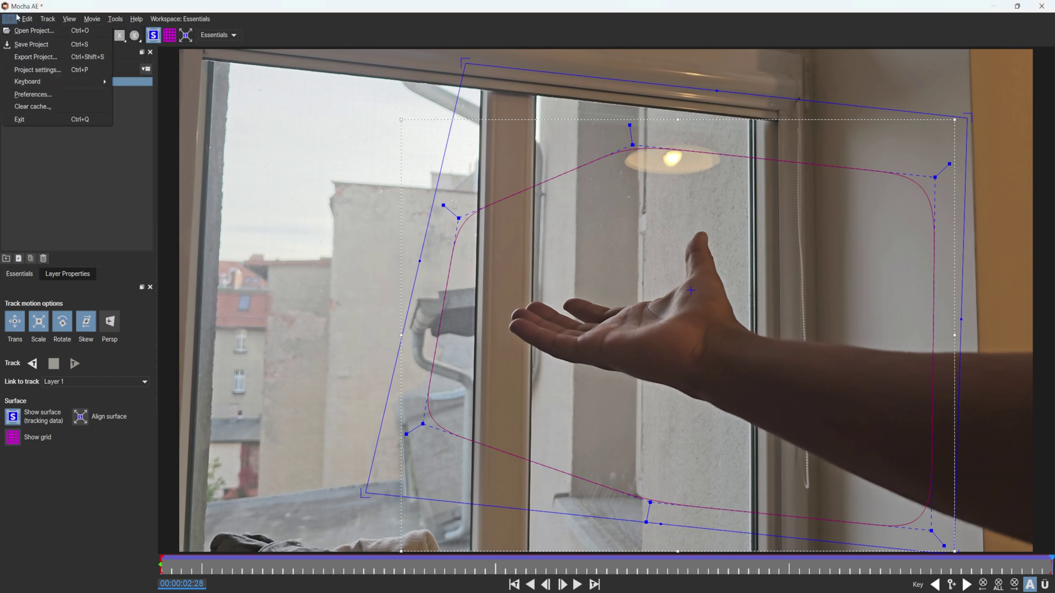
pyautogui.click(18, 46)
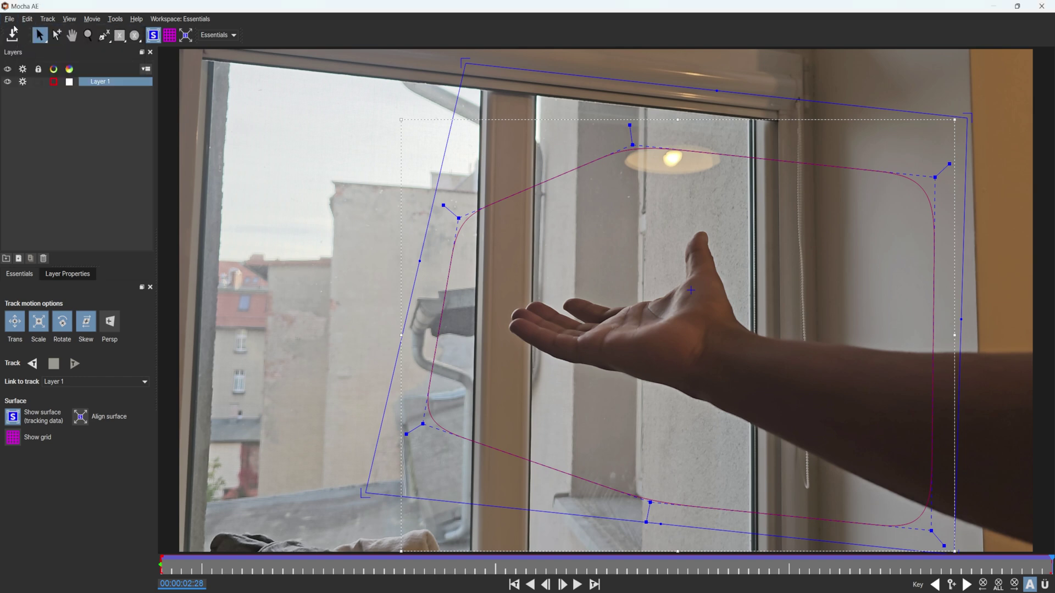
pyautogui.click(1043, 6)
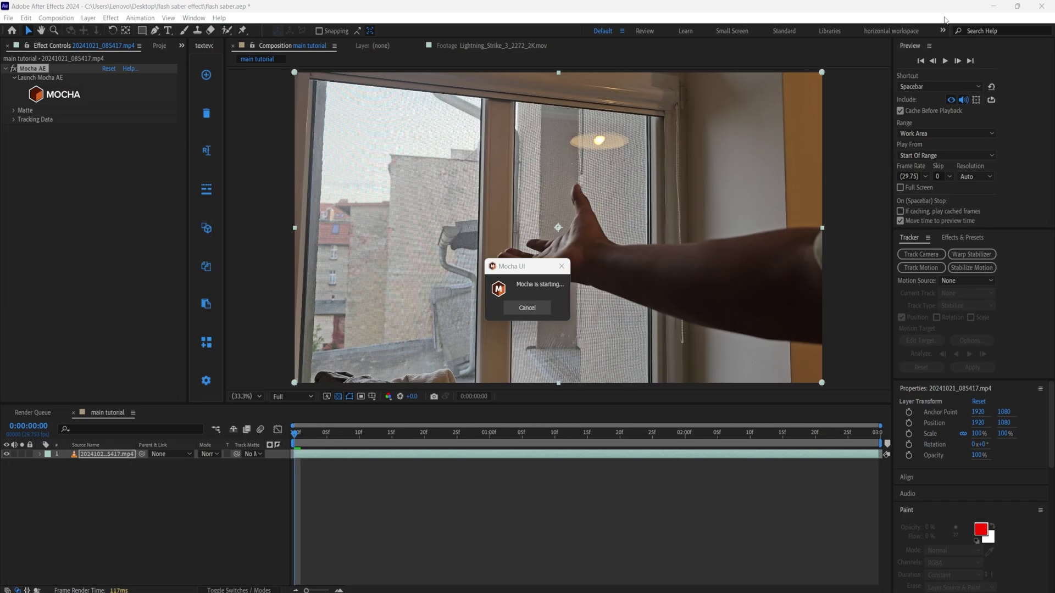
# - Expand the Mocha effect's tracking data and add a null object renamed "tracking data"
pyautogui.click(14, 120)
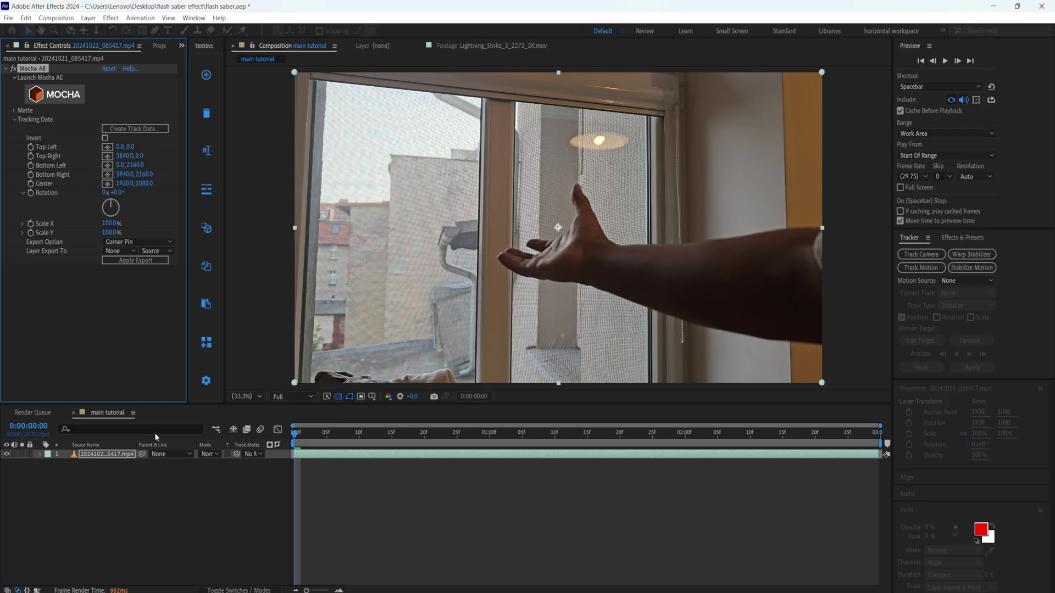
pyautogui.rightClick(110, 483)
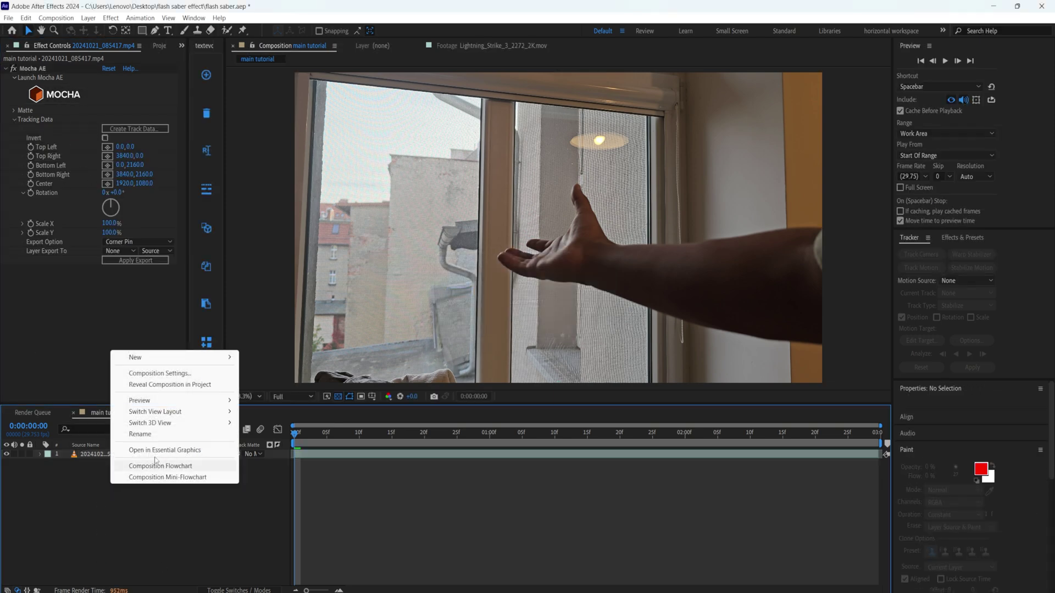
pyautogui.moveTo(202, 359)
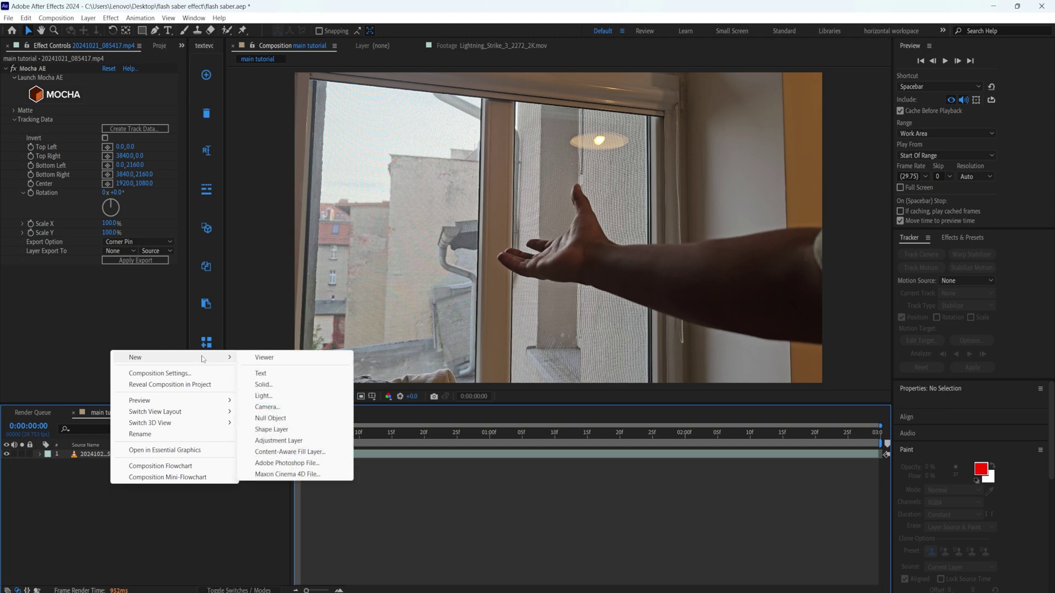
pyautogui.click(271, 418)
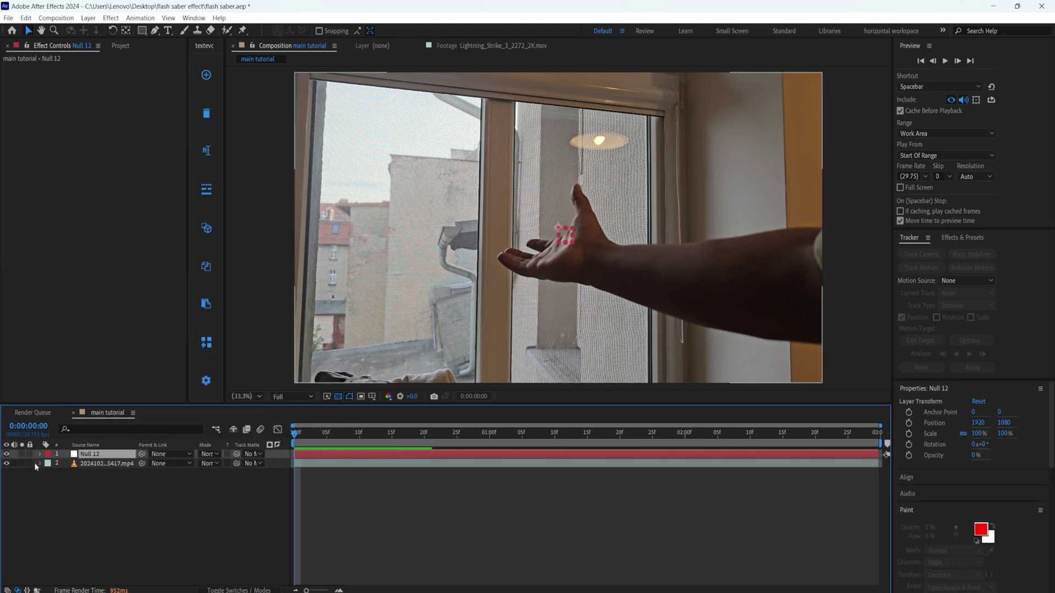
pyautogui.rightClick(84, 453)
pyautogui.click(126, 435)
pyautogui.write('tracking data')
pyautogui.press('Return')
# - Create track data in the footage layer's Mocha AE effect from the tracked Mocha layer
pyautogui.click(105, 464)
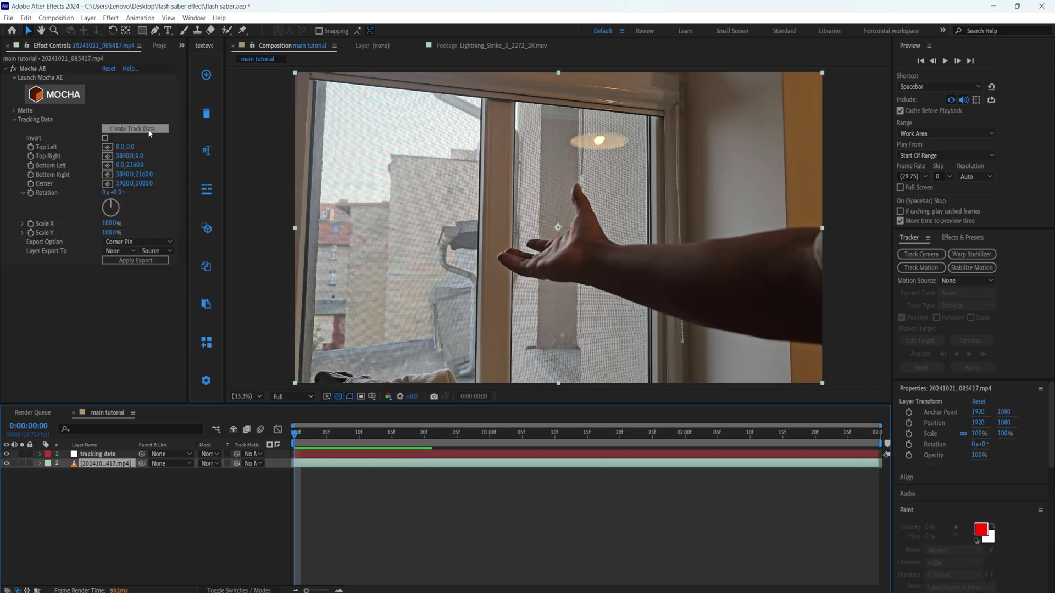
pyautogui.click(145, 130)
pyautogui.press('Return')
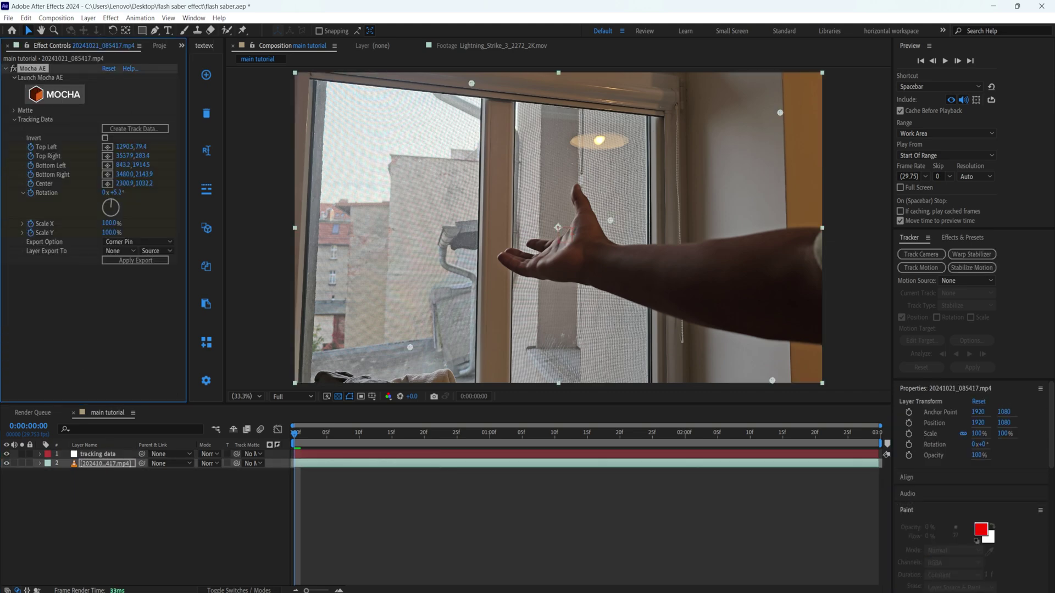
# - Export the track as Transform data to the "tracking data" null and apply the export
pyautogui.click(124, 242)
pyautogui.click(122, 277)
pyautogui.click(115, 252)
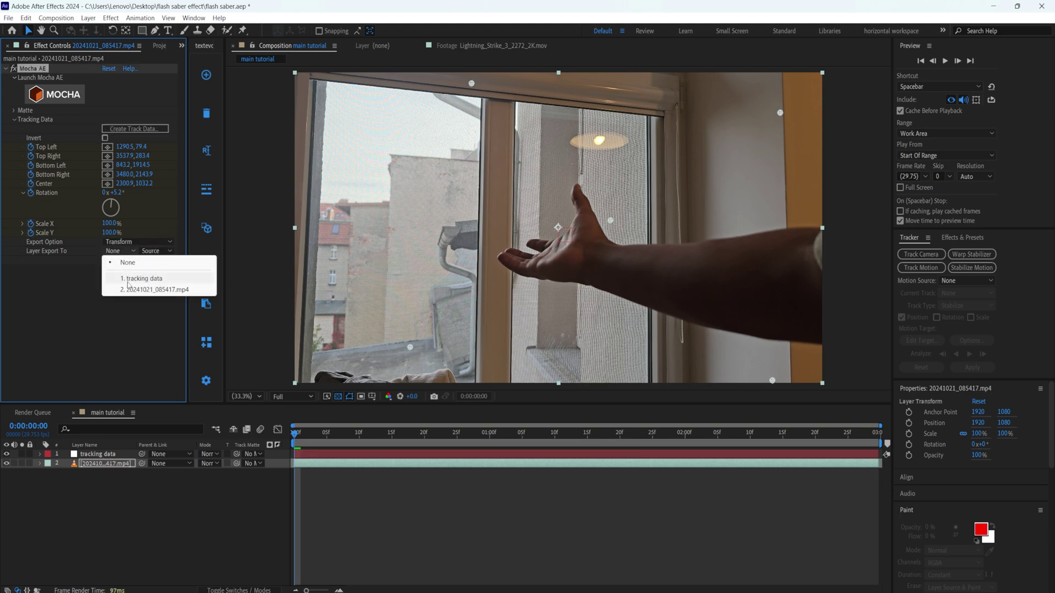
pyautogui.click(128, 279)
pyautogui.click(138, 261)
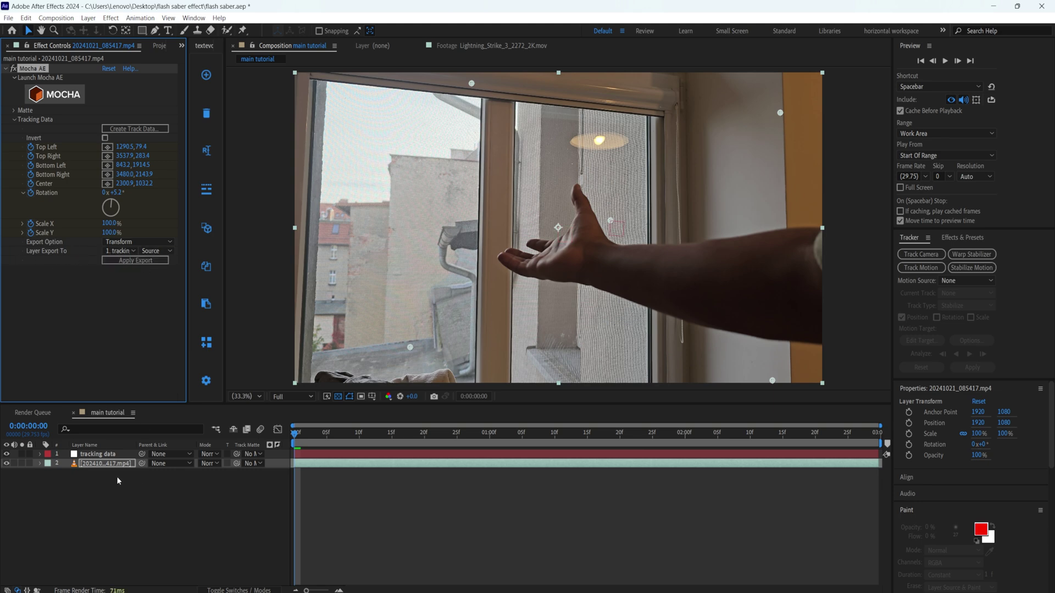
# - Examine the null's position keyframes and scrub the timeline to check how it follows the footage
pyautogui.click(96, 454)
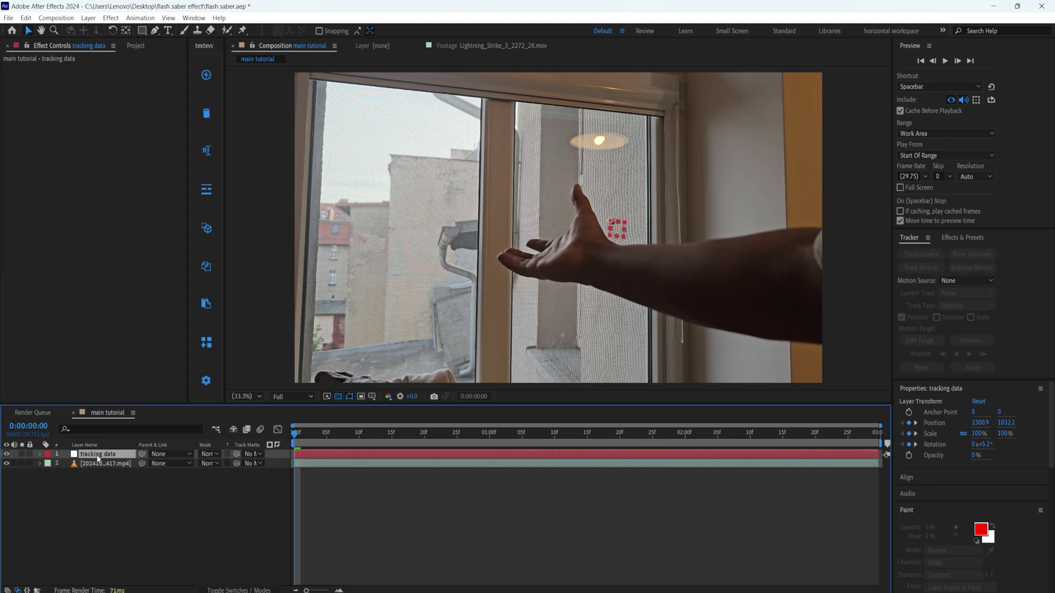
pyautogui.press('p')
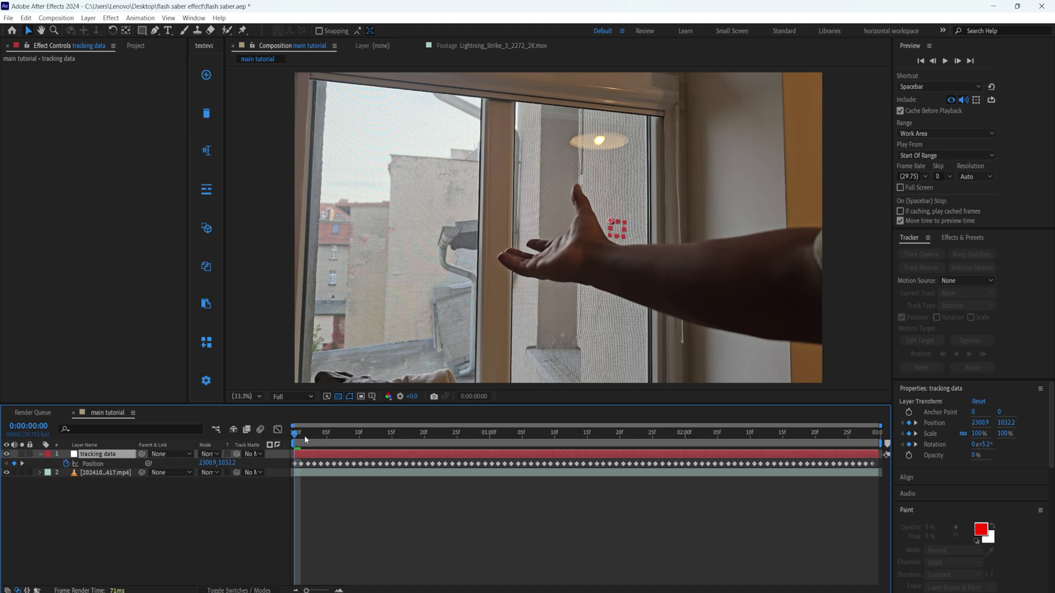
pyautogui.moveTo(319, 435); pyautogui.dragTo(200, 452)
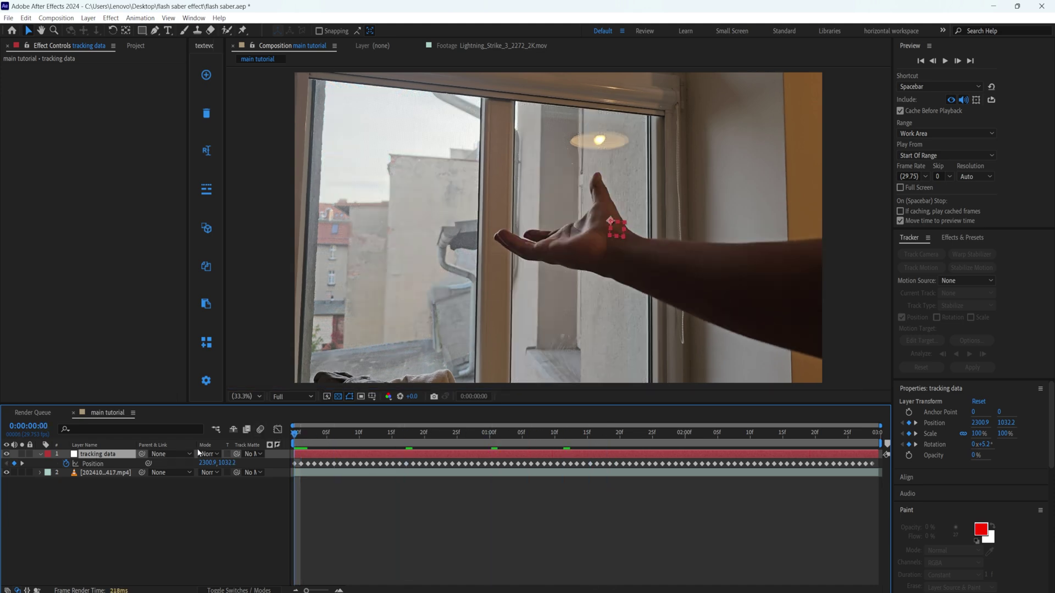
pyautogui.click(40, 454)
# - Remove the Mocha AE effect from the footage layer and duplicate that layer
pyautogui.click(95, 464)
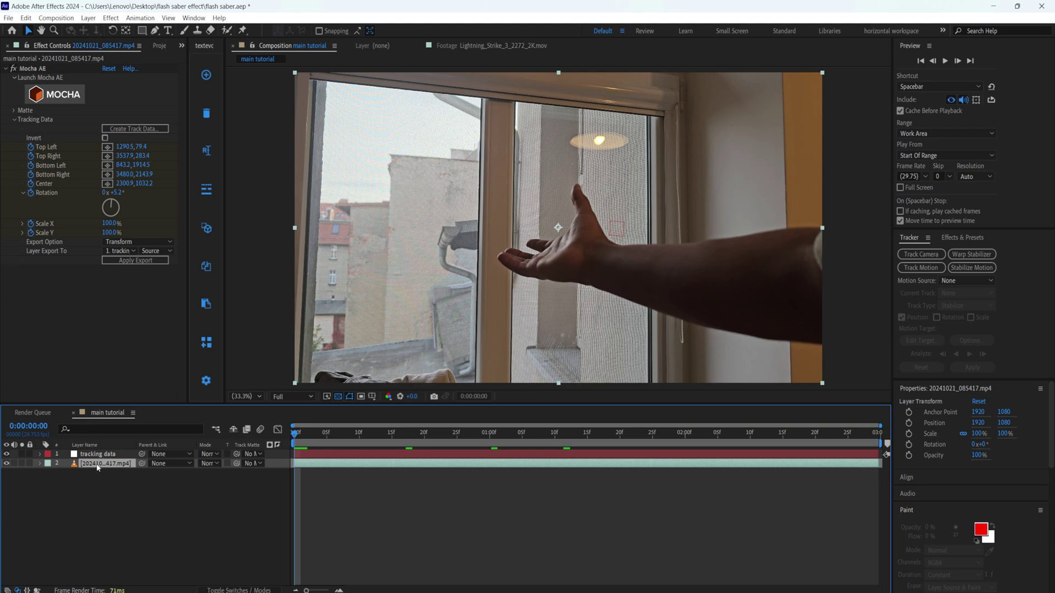
pyautogui.click(46, 70)
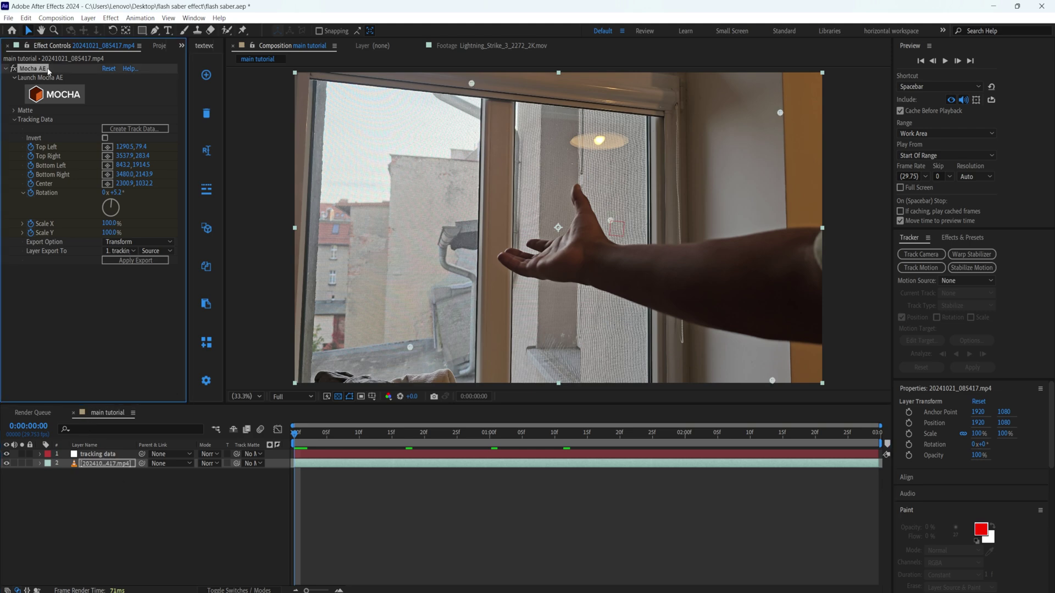
pyautogui.press('Delete')
pyautogui.click(101, 466)
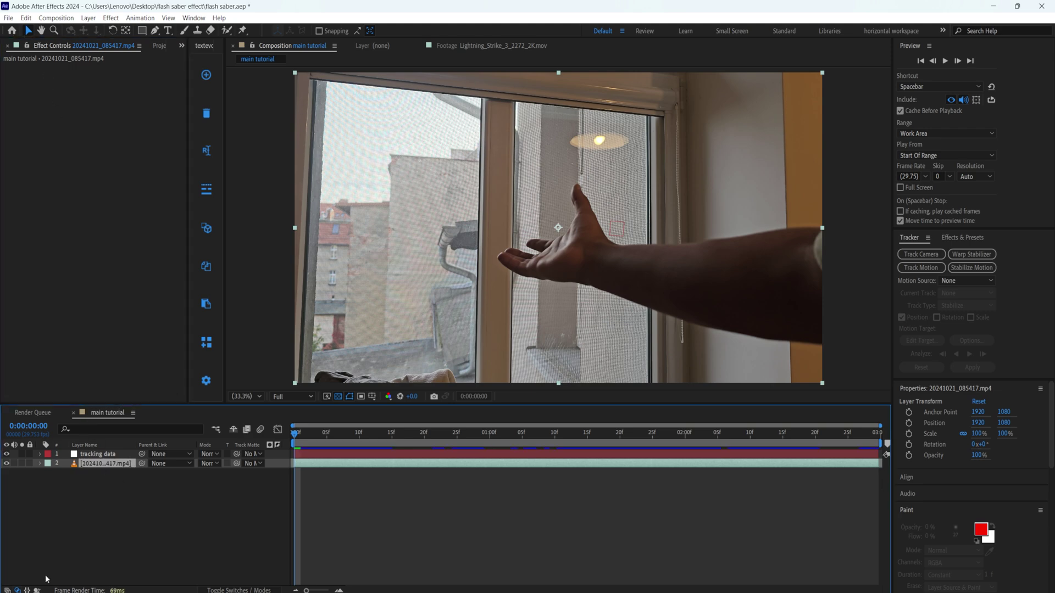
pyautogui.hotkey('ctrl', 'd')
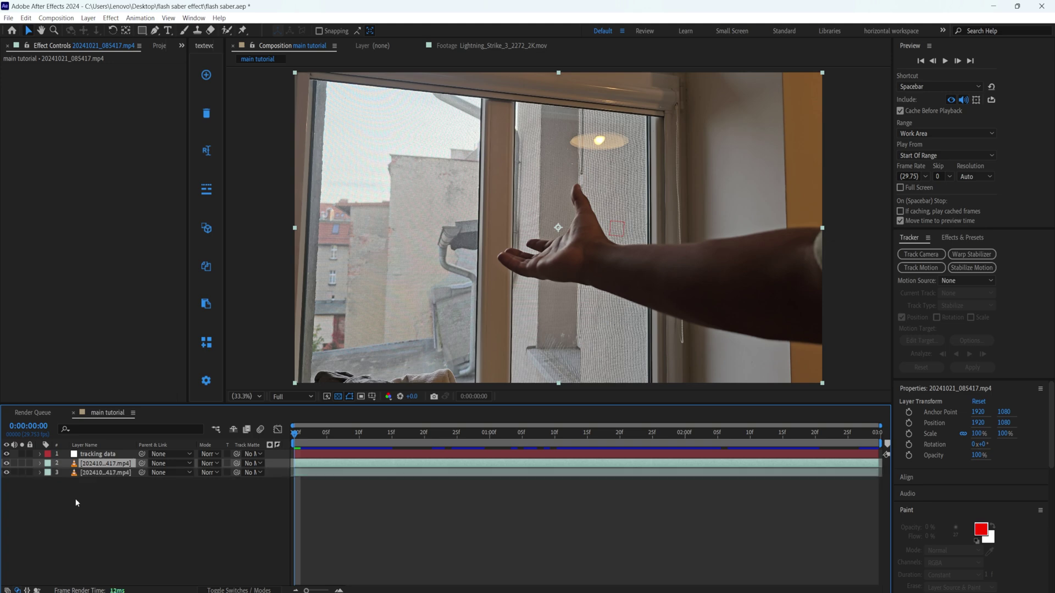
# - Rename the lower footage layer as "clip" and the duplicate above it as "roto"
pyautogui.rightClick(104, 472)
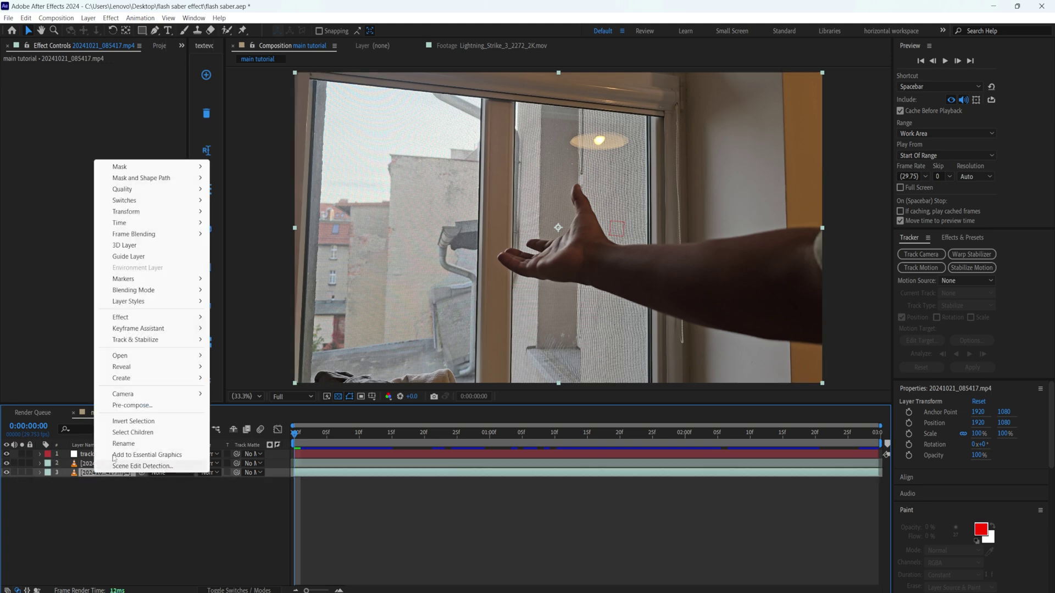
pyautogui.click(125, 443)
pyautogui.write('clip')
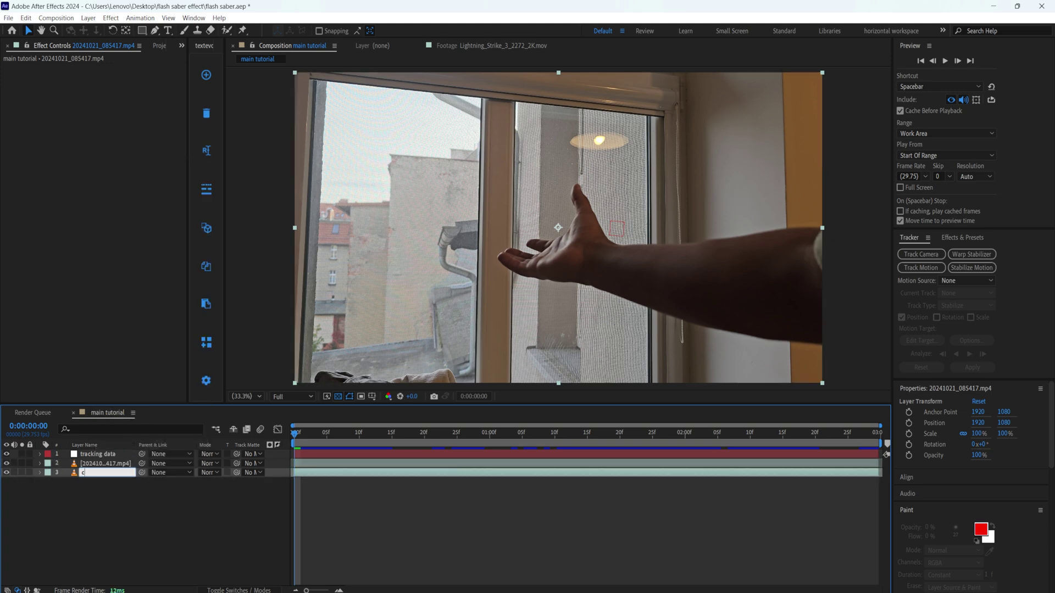
pyautogui.press('Return')
pyautogui.rightClick(120, 465)
pyautogui.click(148, 434)
pyautogui.write('roto')
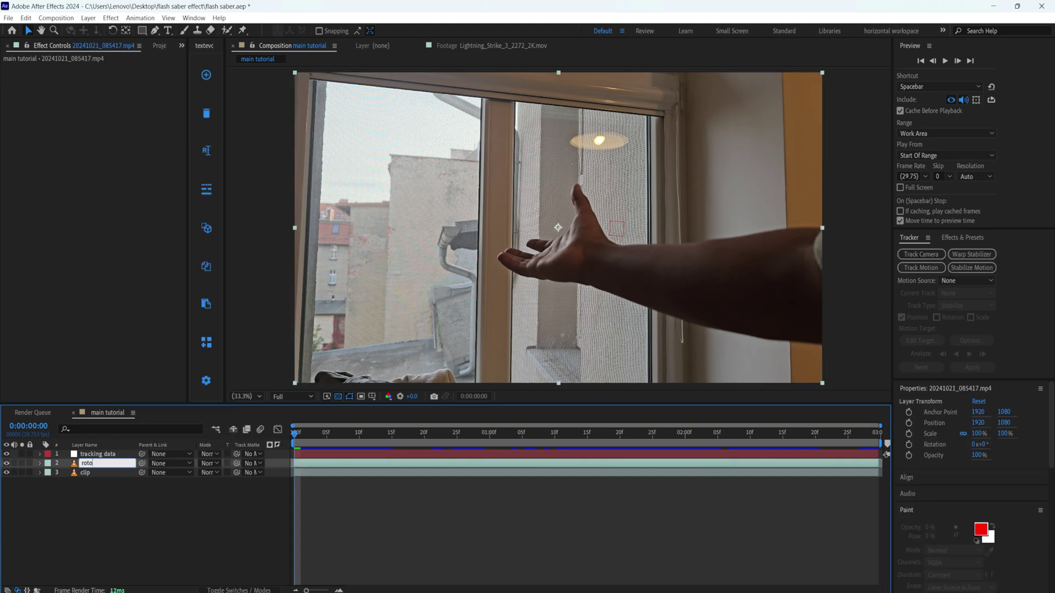
pyautogui.press('Return')
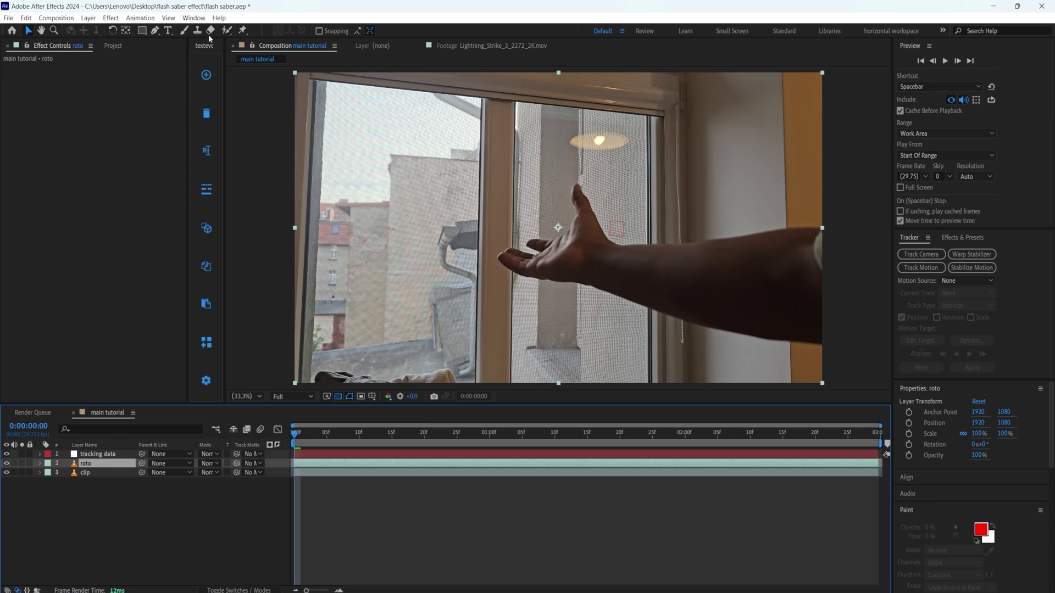
# - Open the roto layer for Roto Brush work and paint foreground strokes over the arm, hand and fingers
pyautogui.click(227, 31)
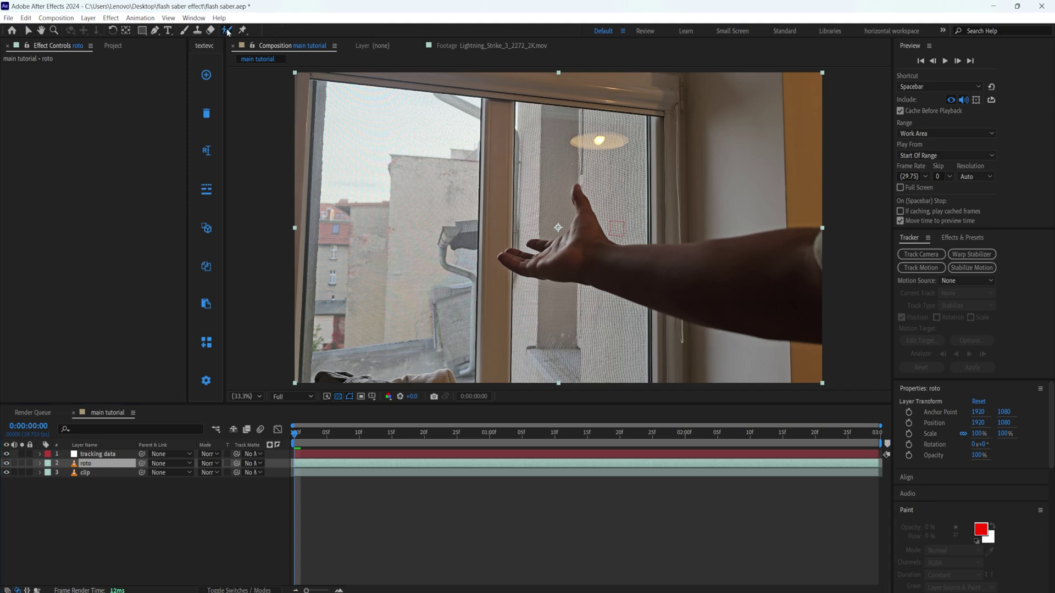
pyautogui.doubleClick(644, 281)
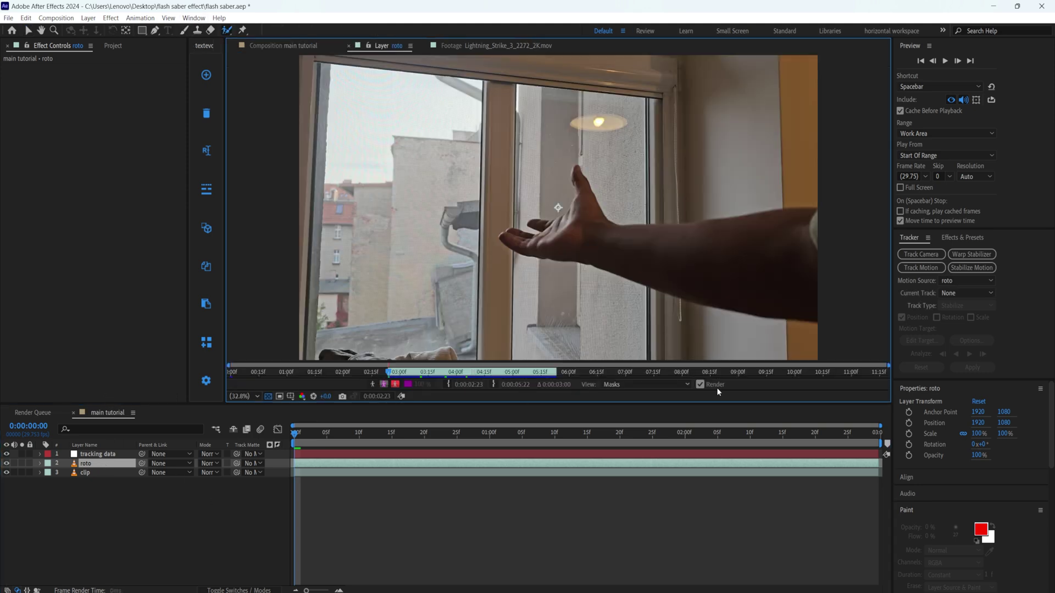
pyautogui.moveTo(674, 240); pyautogui.dragTo(674, 239)
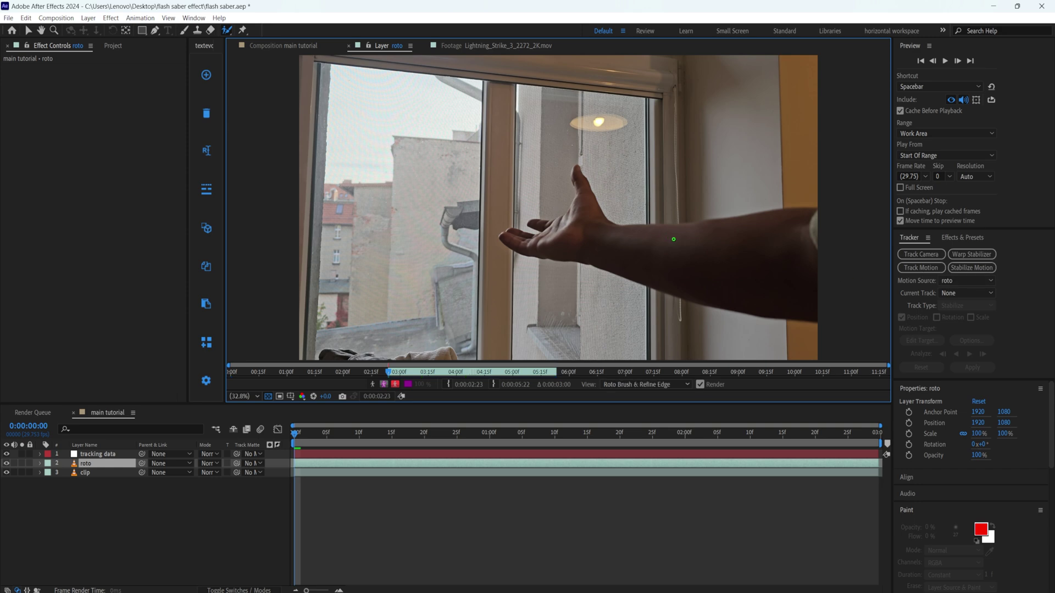
pyautogui.moveTo(795, 262); pyautogui.dragTo(570, 229)
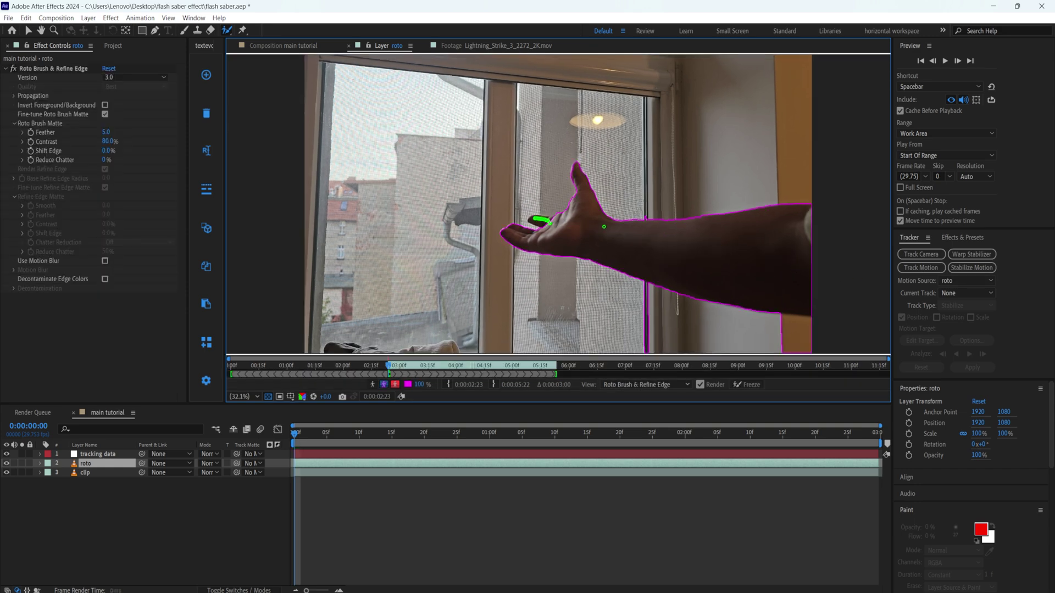
# - Subtract the stray background areas beneath the arm from the Roto Brush selection and freeze the propagation
pyautogui.moveTo(646, 303); pyautogui.dragTo(602, 294)
pyautogui.moveTo(751, 331); pyautogui.dragTo(808, 332)
pyautogui.moveTo(648, 285); pyautogui.dragTo(641, 285)
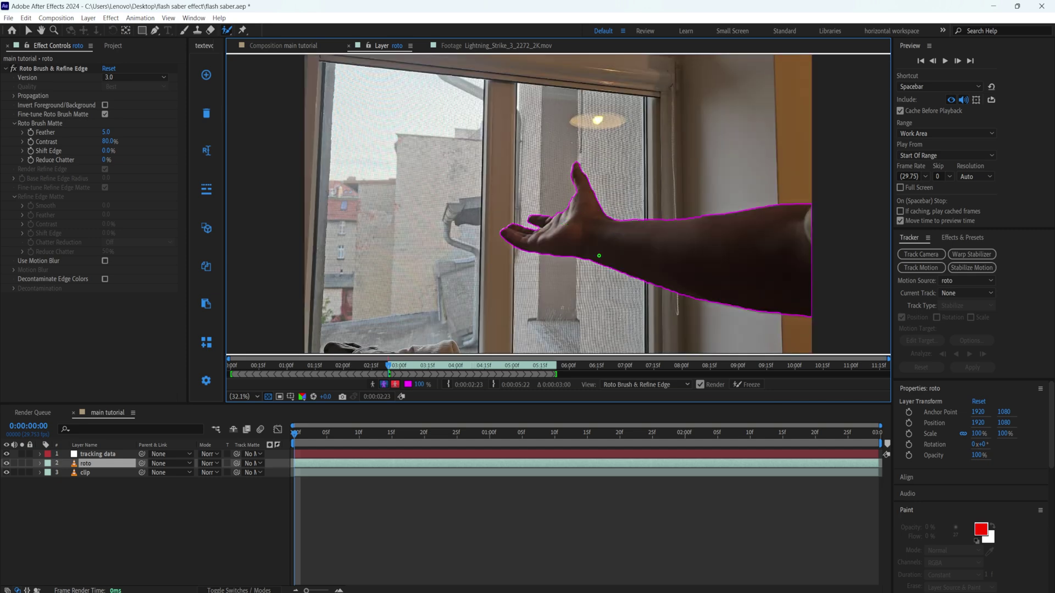
pyautogui.click(748, 385)
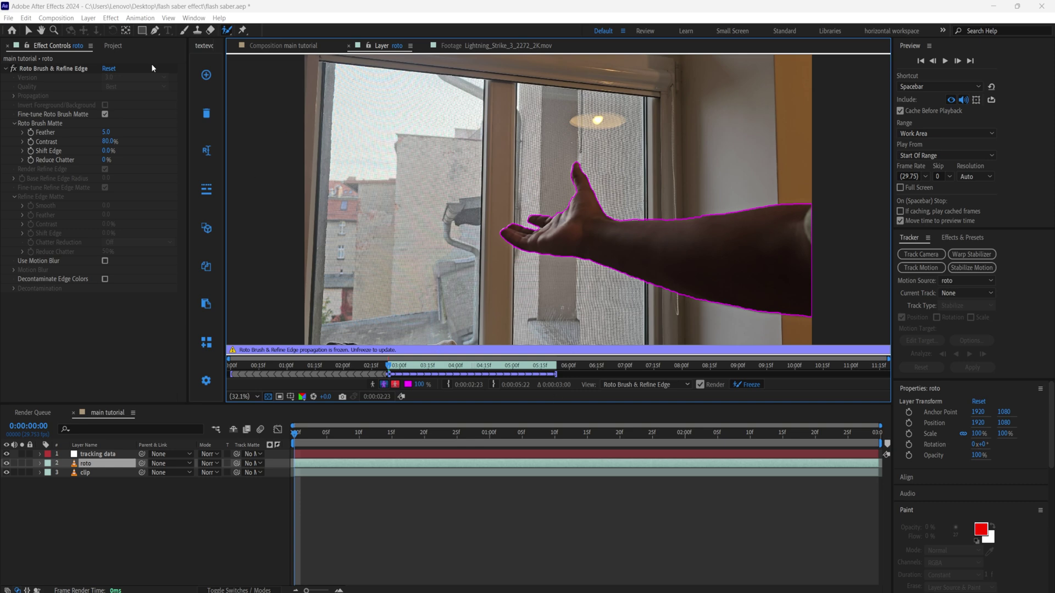
# - Return to the main tutorial composition and check the layer stack, toggling the clip layer's visibility to inspect the roto cutout
pyautogui.click(304, 45)
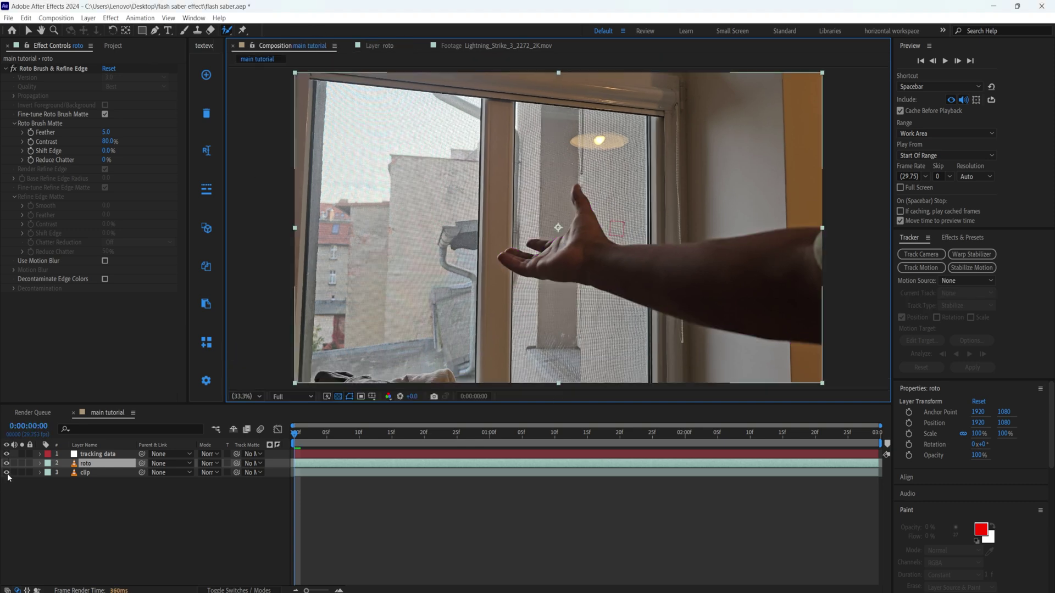
pyautogui.click(7, 472)
pyautogui.click(7, 473)
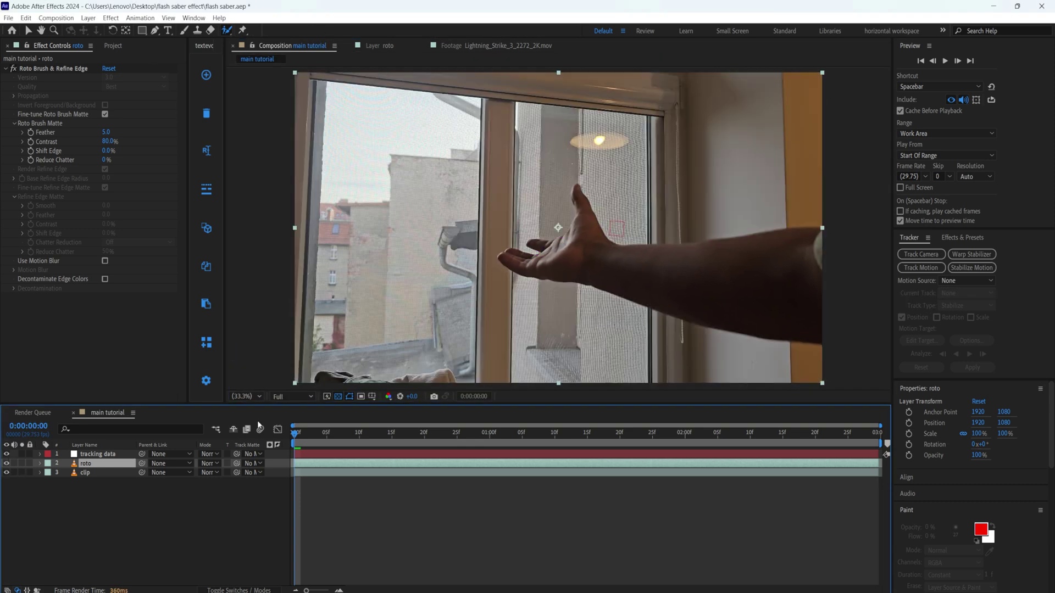
pyautogui.click(92, 454)
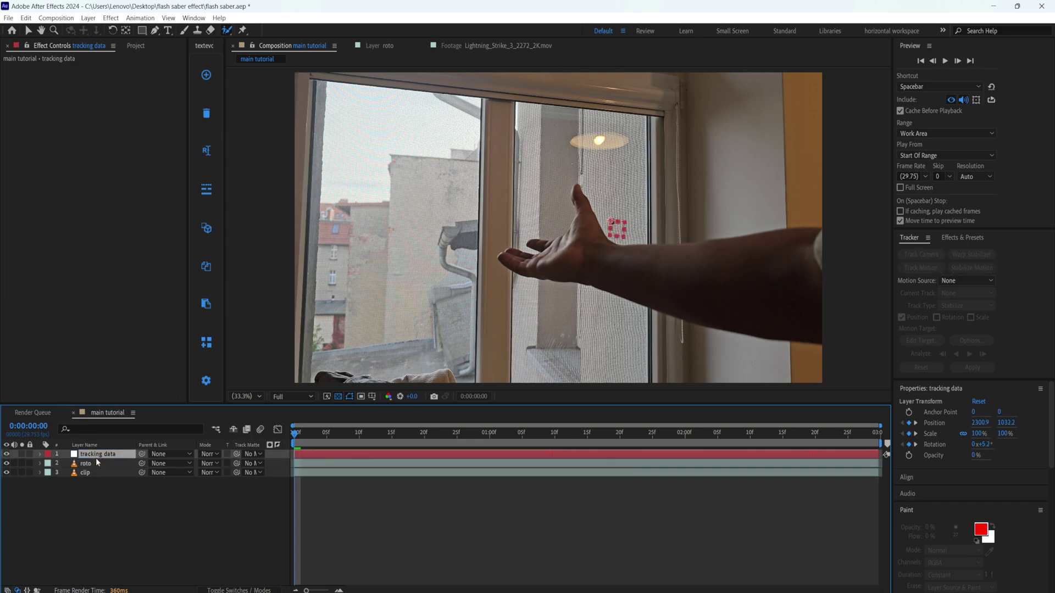
pyautogui.click(97, 464)
pyautogui.click(106, 456)
pyautogui.click(96, 466)
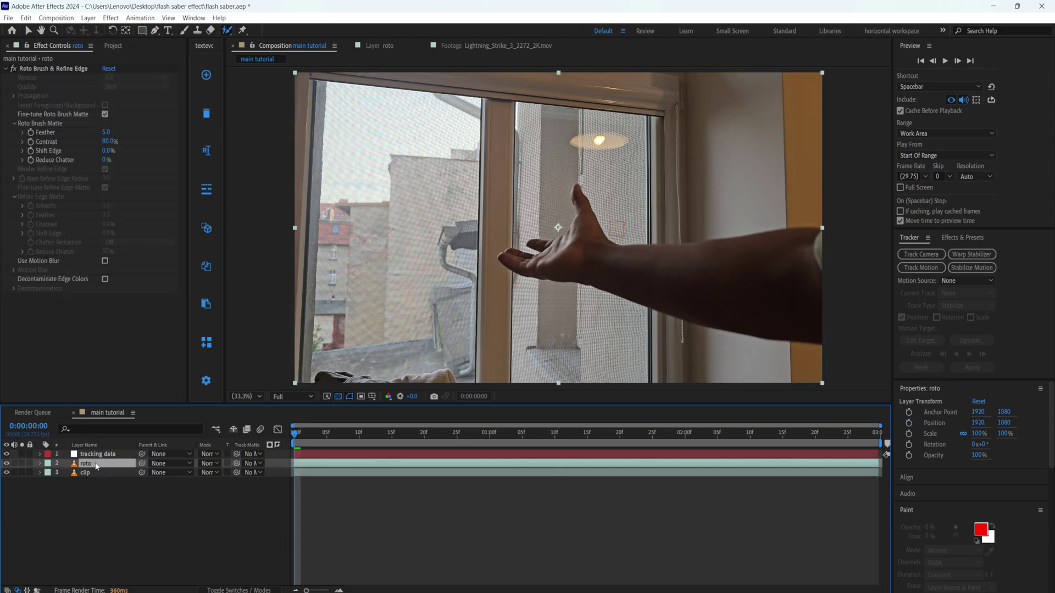
pyautogui.click(148, 530)
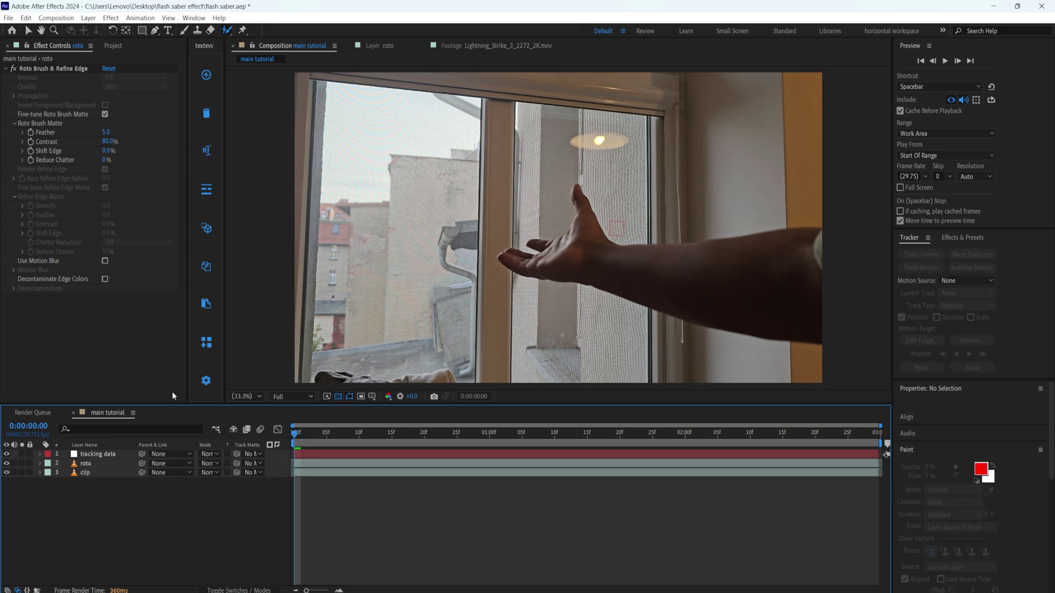
# - Create a new composition named "tutorial saber" with a width of 5000 px
pyautogui.click(113, 45)
pyautogui.click(33, 397)
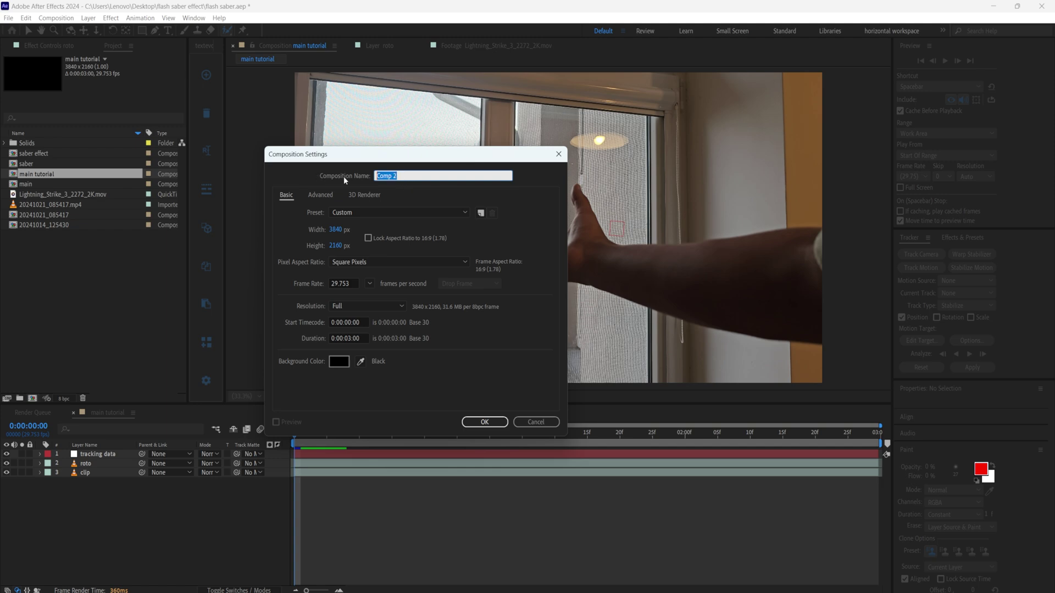
pyautogui.write('tutorial saber')
pyautogui.click(338, 246)
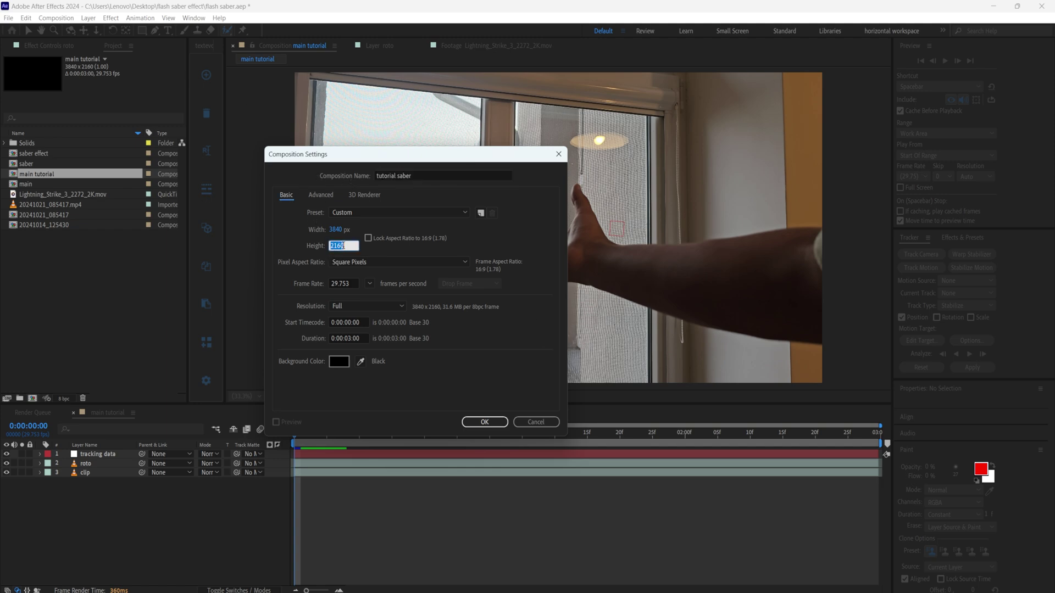
pyautogui.click(338, 229)
pyautogui.write('5000')
pyautogui.click(485, 421)
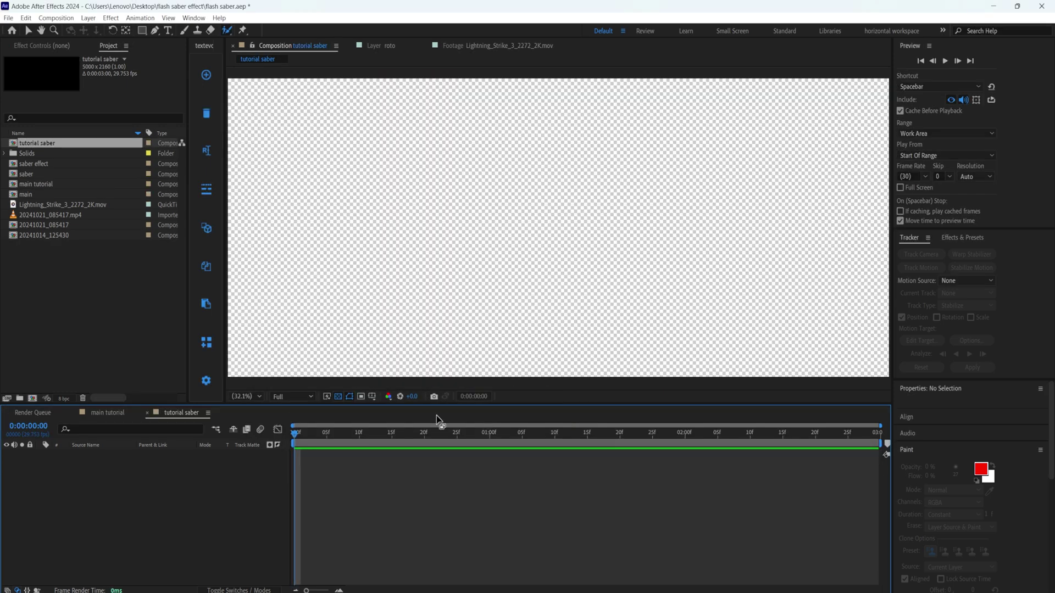
# - Add a composition-sized solid layer named "saber"
pyautogui.rightClick(152, 483)
pyautogui.moveTo(239, 360)
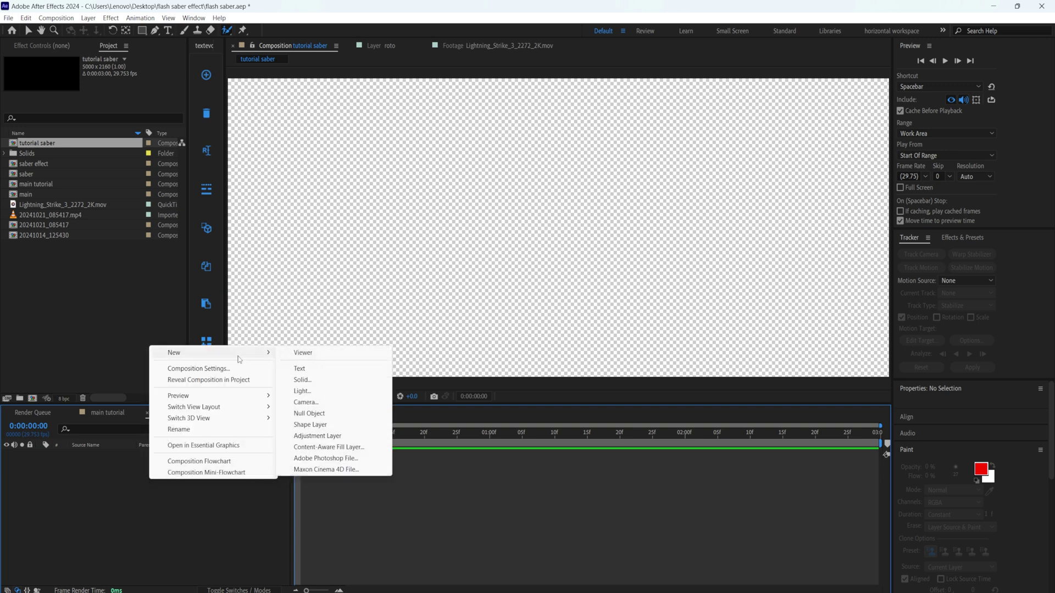
pyautogui.click(307, 380)
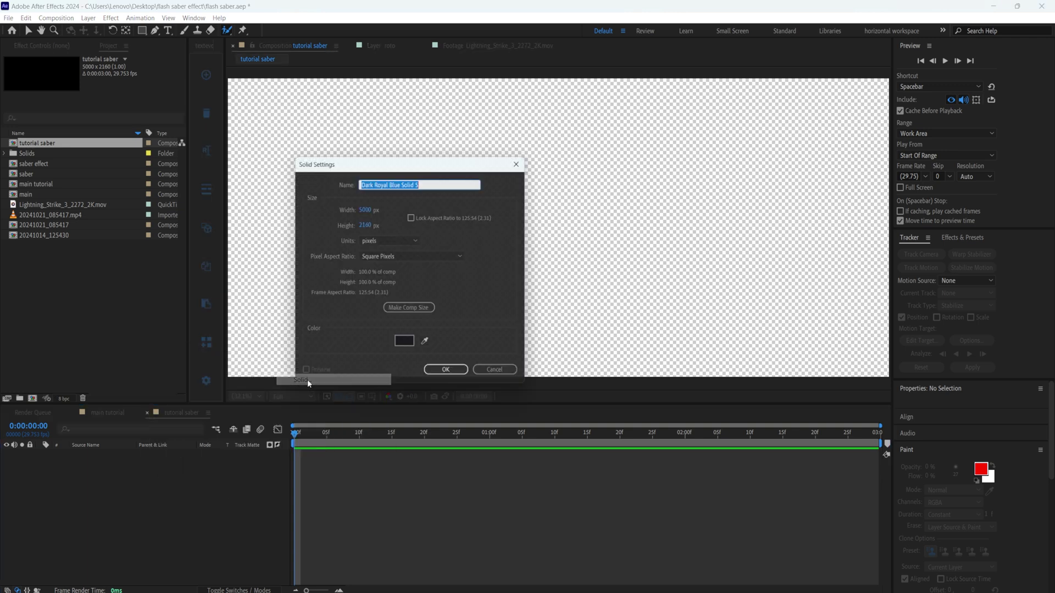
pyautogui.write('saber')
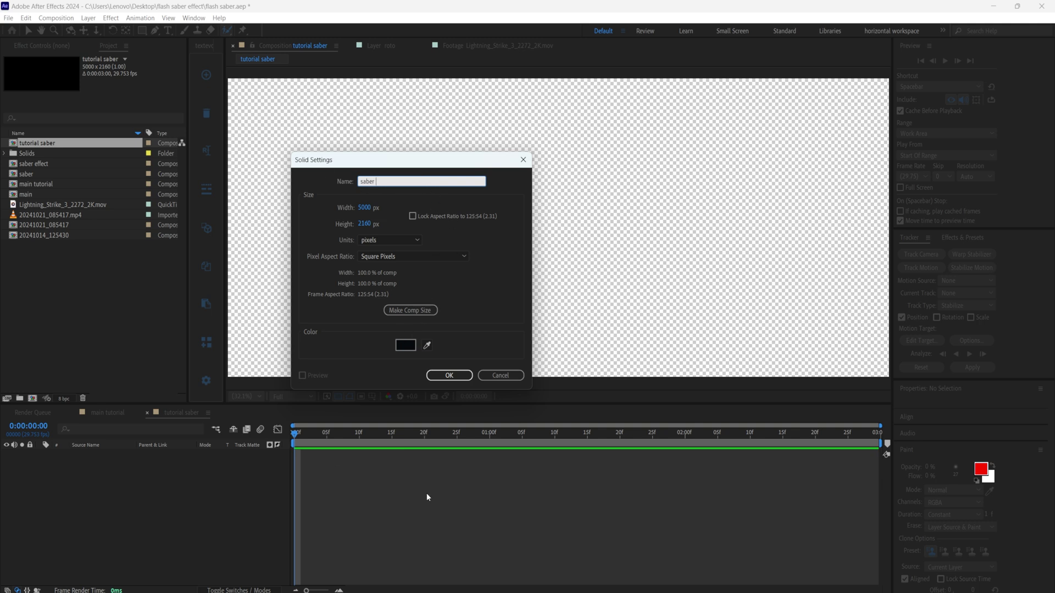
pyautogui.click(460, 376)
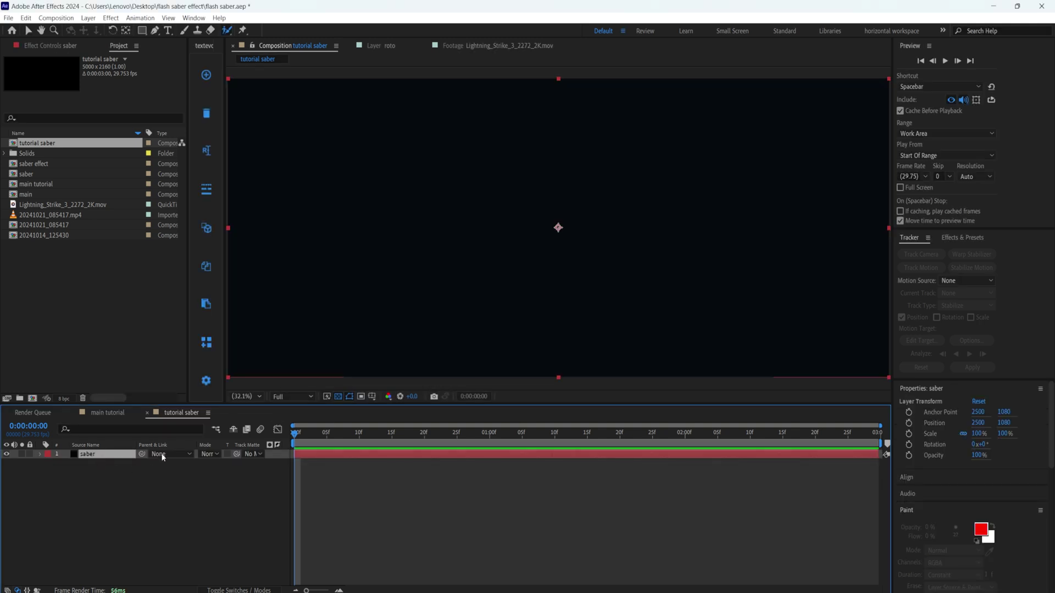
# - Draw an open two-point mask line across the saber solid near its lower edge, extending past both sides of the frame
pyautogui.click(245, 396)
pyautogui.click(245, 460)
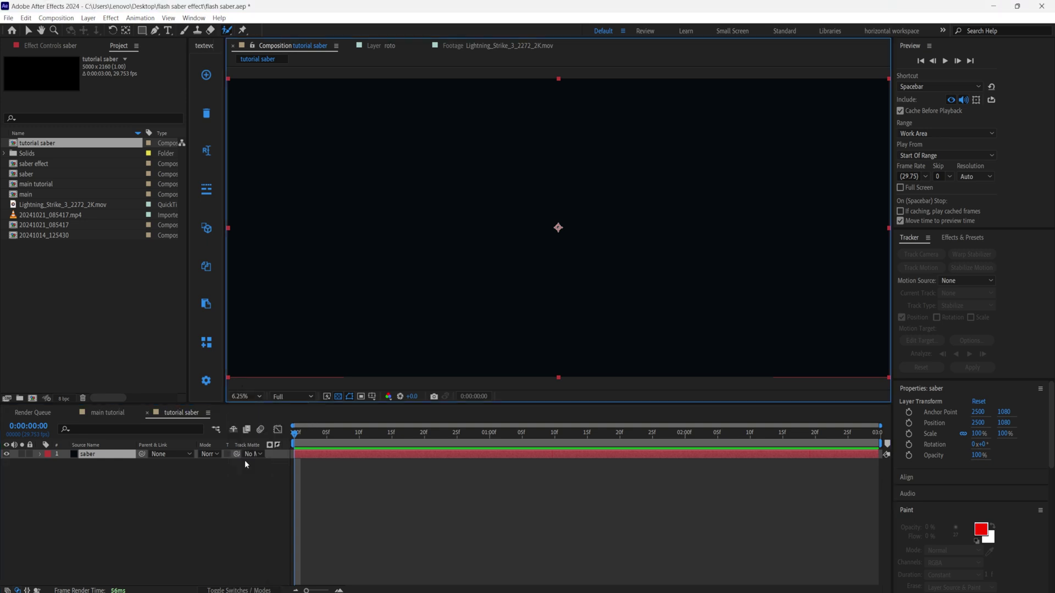
pyautogui.click(246, 397)
pyautogui.click(247, 469)
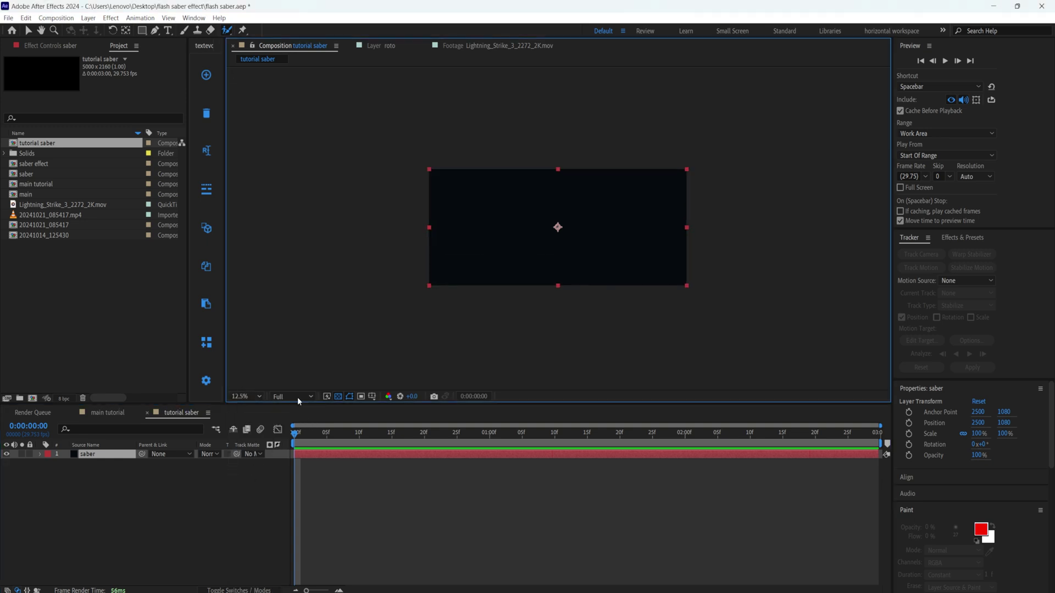
pyautogui.click(170, 357)
pyautogui.click(155, 30)
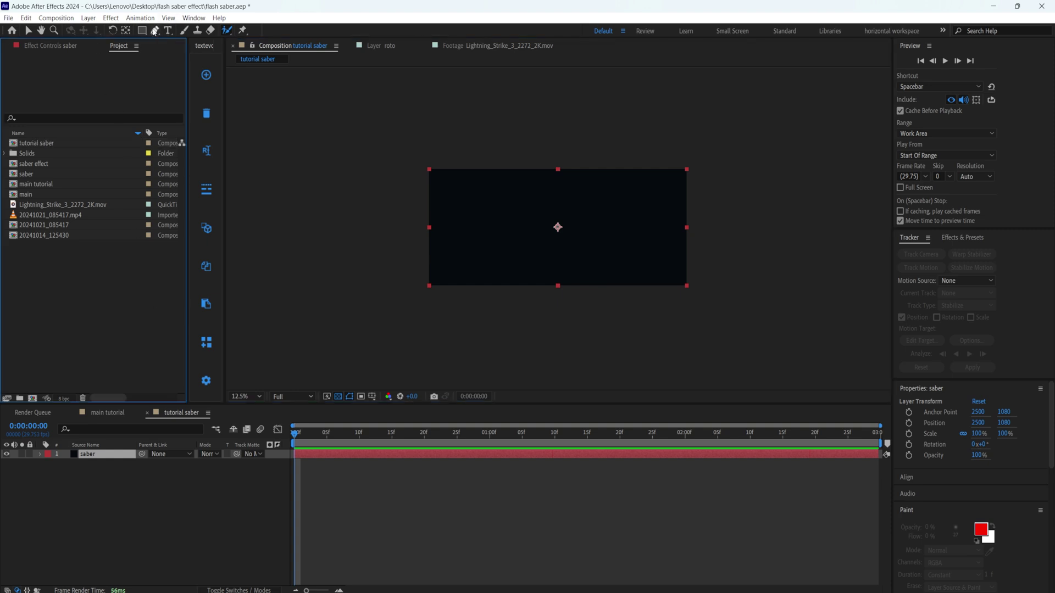
pyautogui.click(697, 282)
pyautogui.click(411, 271)
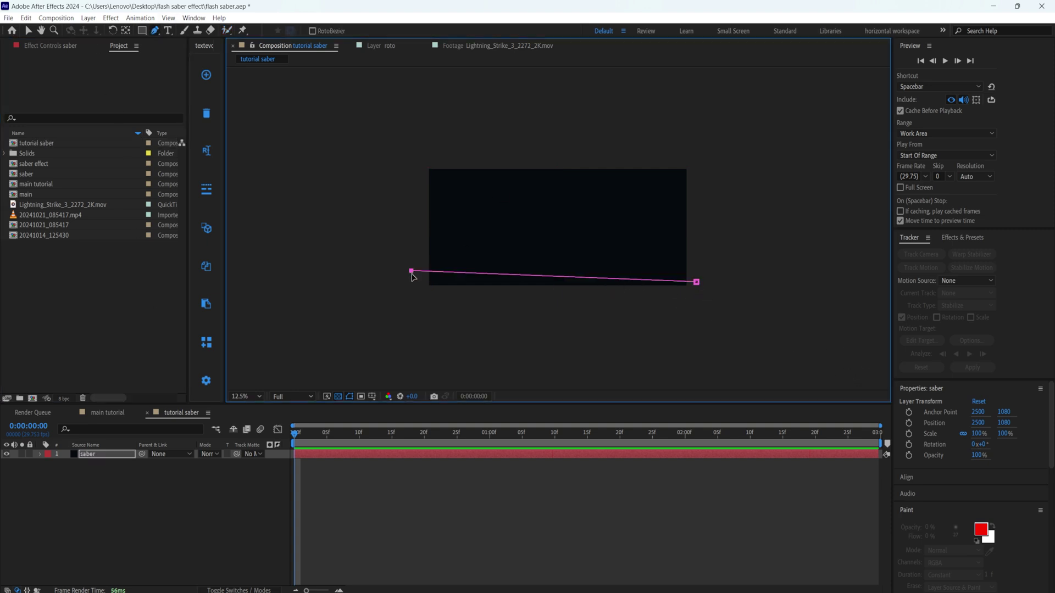
# - Apply the Saber effect to the saber solid
pyautogui.click(95, 454)
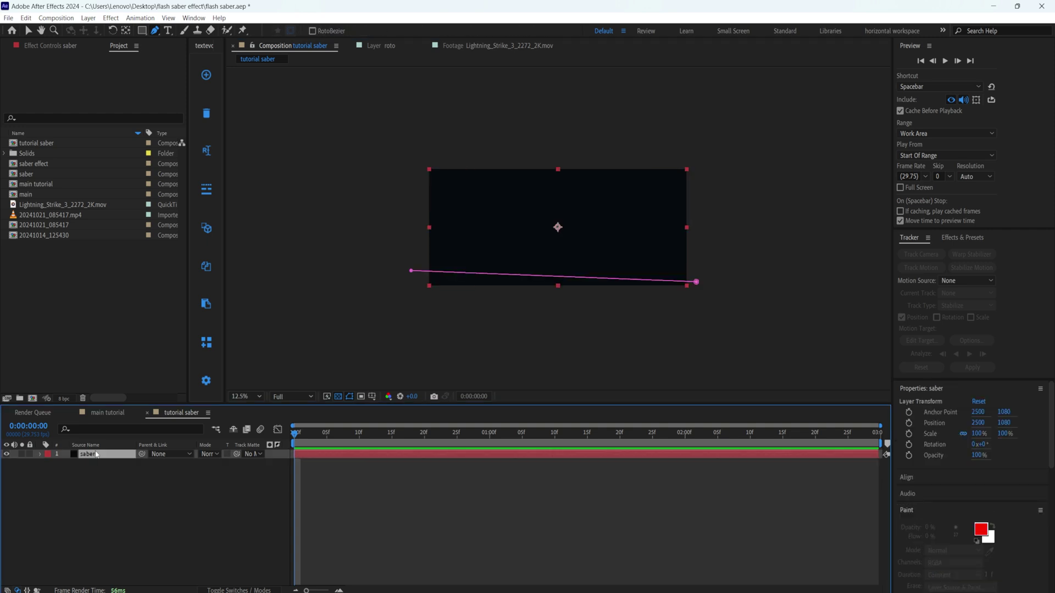
pyautogui.hotkey('ctrl', 'space')
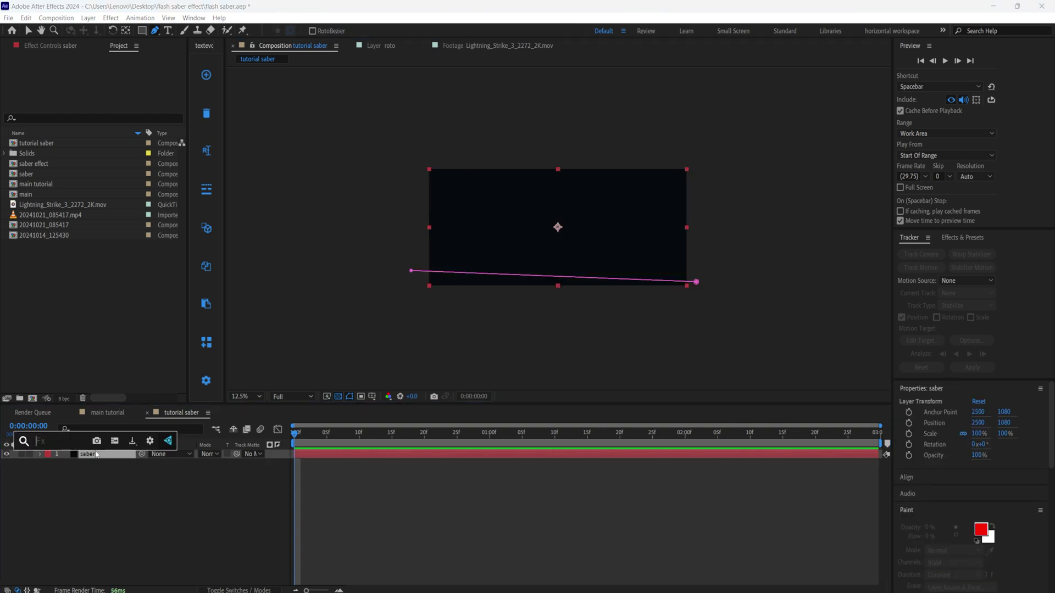
pyautogui.write('sab')
pyautogui.click(31, 463)
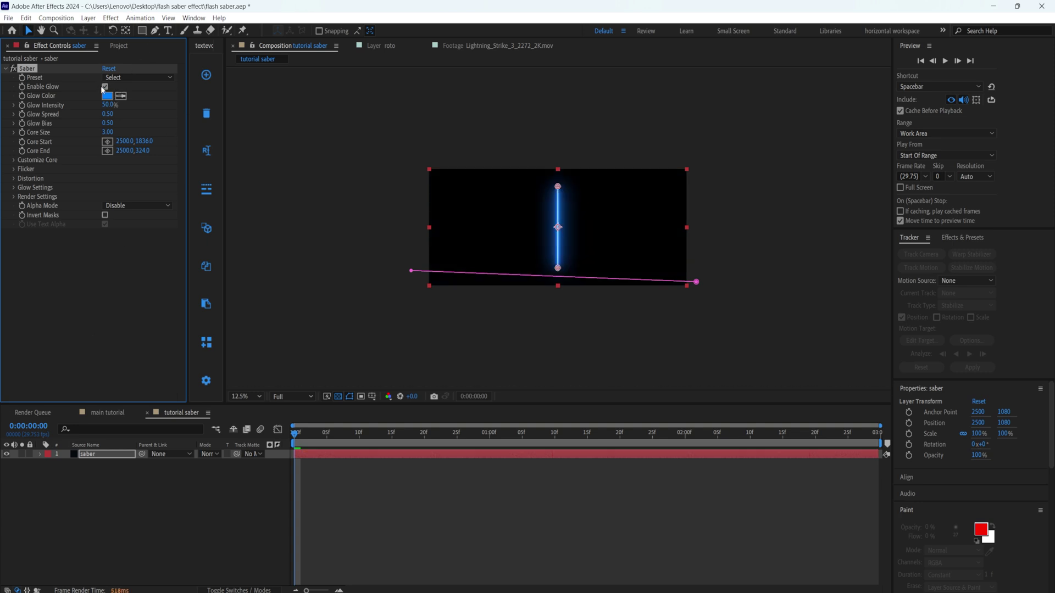
# - Disable the Saber effect's glow and set its Core Type to Layer Masks
pyautogui.click(105, 86)
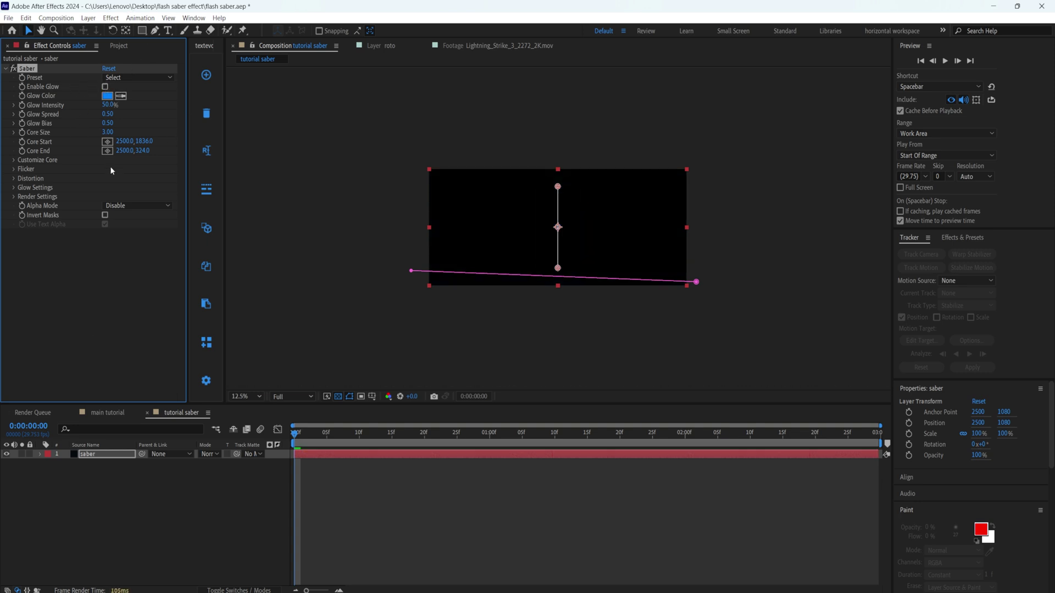
pyautogui.click(14, 160)
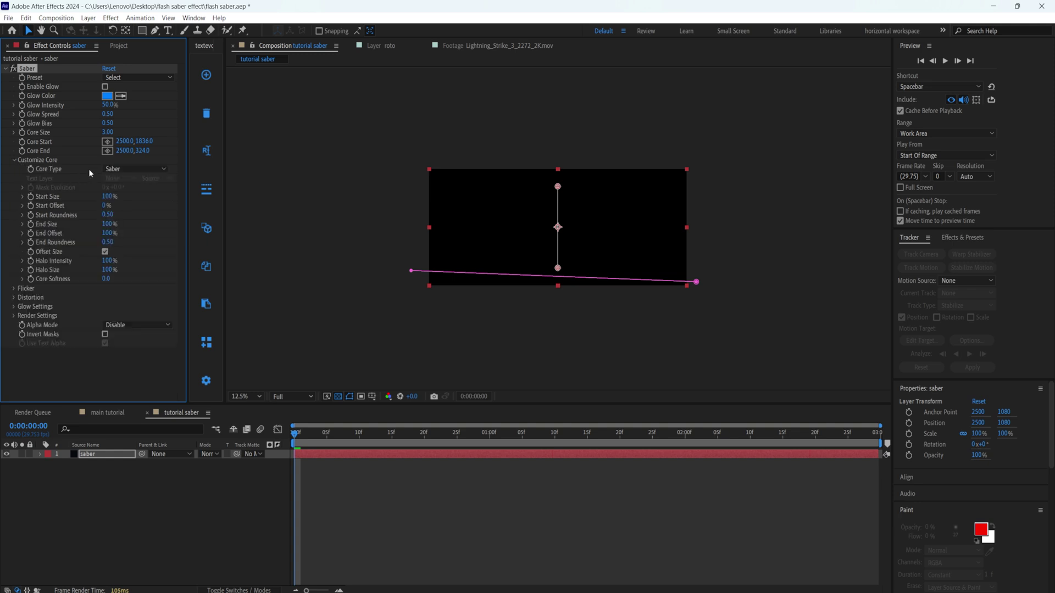
pyautogui.click(122, 169)
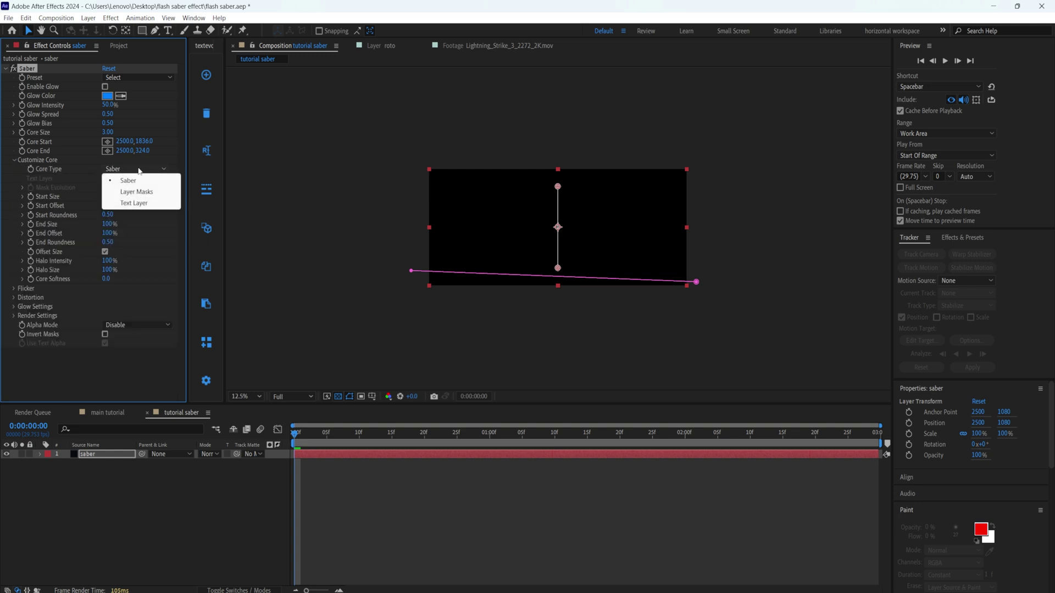
pyautogui.click(132, 194)
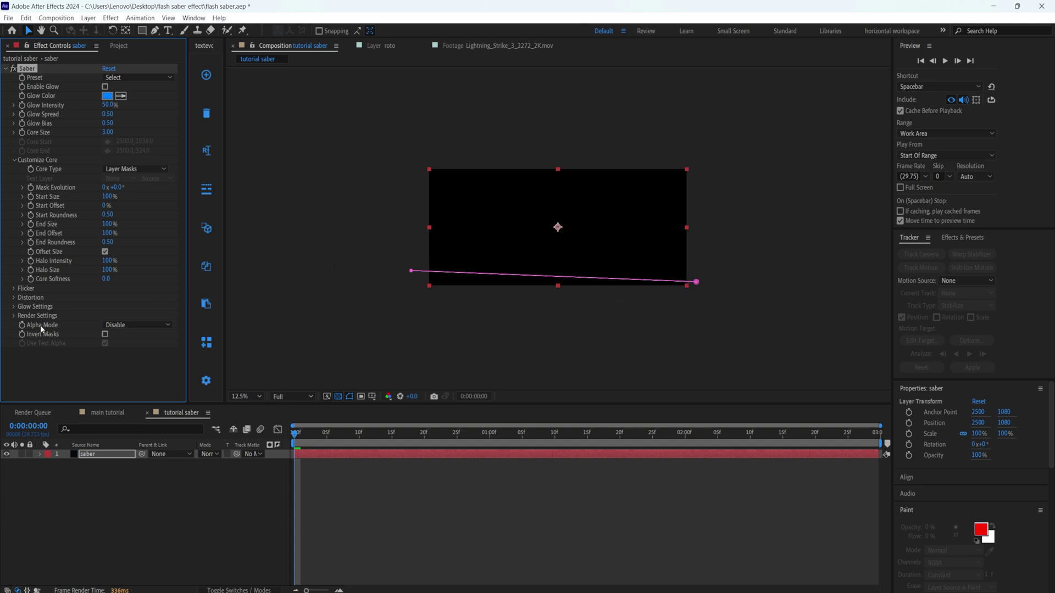
# - Set the Distortion Amount to 5 in the Saber effect's Core Distortion settings and inspect the line up close
pyautogui.click(13, 297)
pyautogui.click(22, 316)
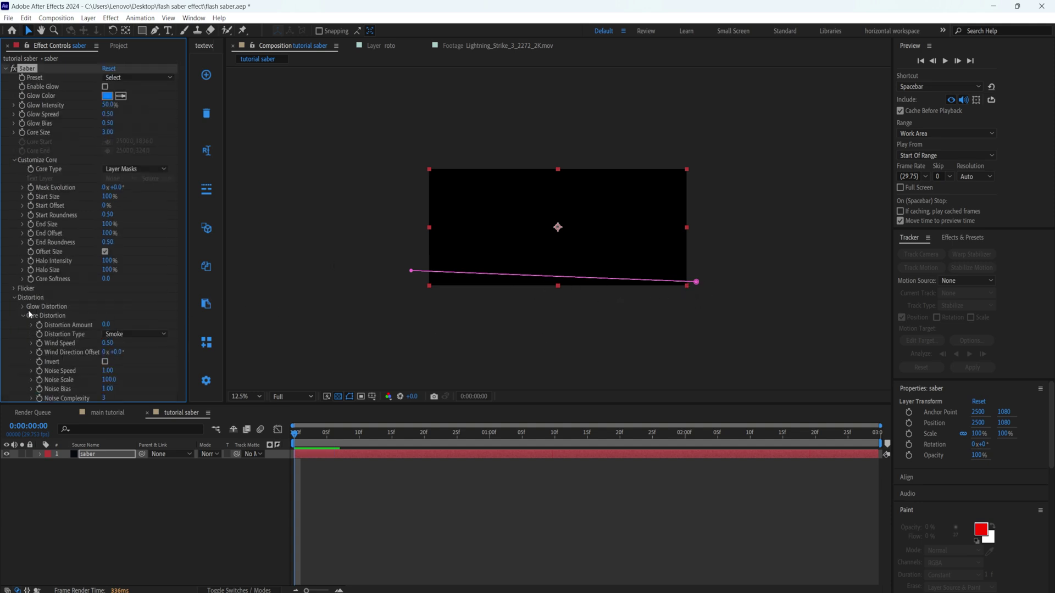
pyautogui.scroll(-3, 176, 303)
pyautogui.click(107, 233)
pyautogui.write('5')
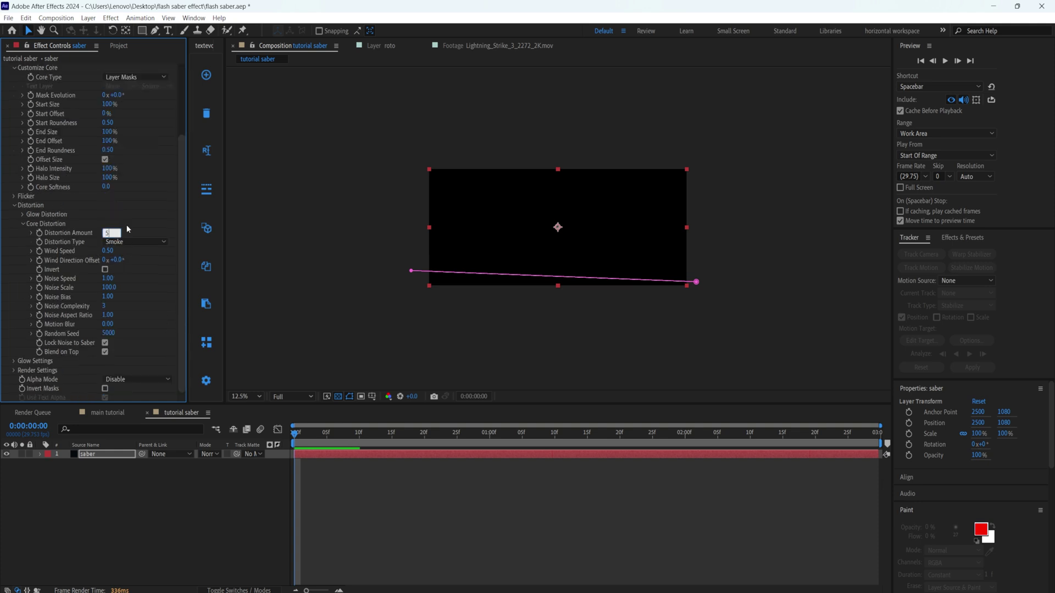
pyautogui.click(283, 401)
pyautogui.click(246, 397)
pyautogui.click(248, 513)
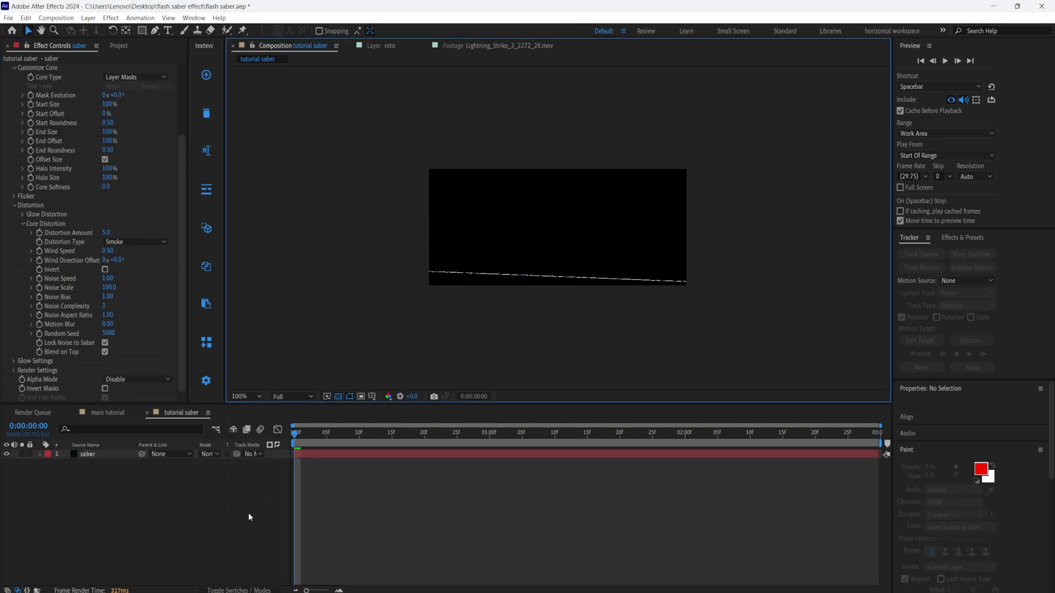
pyautogui.click(41, 31)
pyautogui.moveTo(555, 181); pyautogui.dragTo(587, 31)
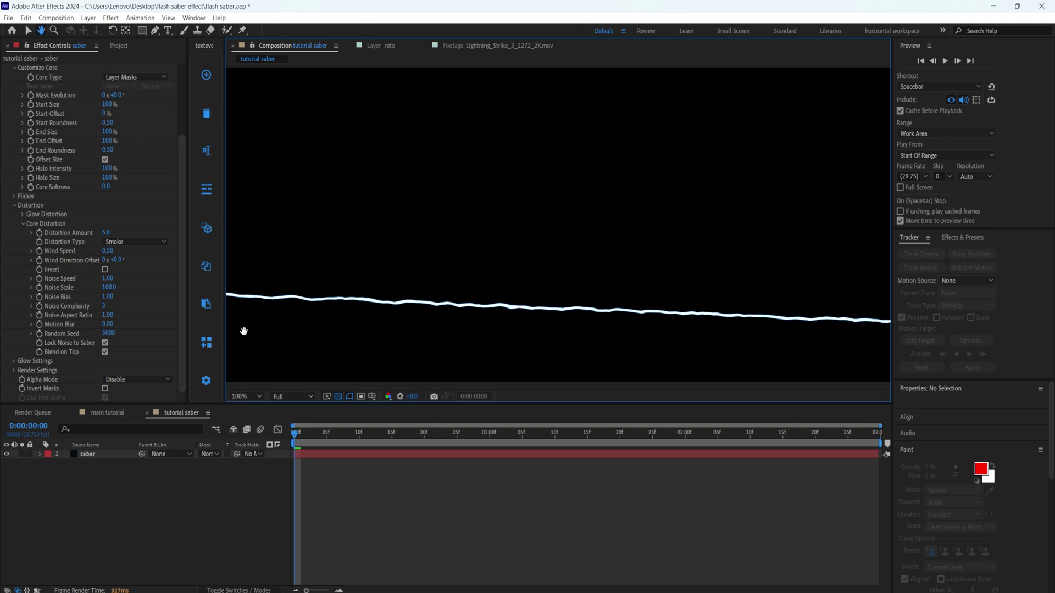
# - Set the Composite Settings to Transparent in the Saber effect's Render Settings
pyautogui.doubleClick(41, 30)
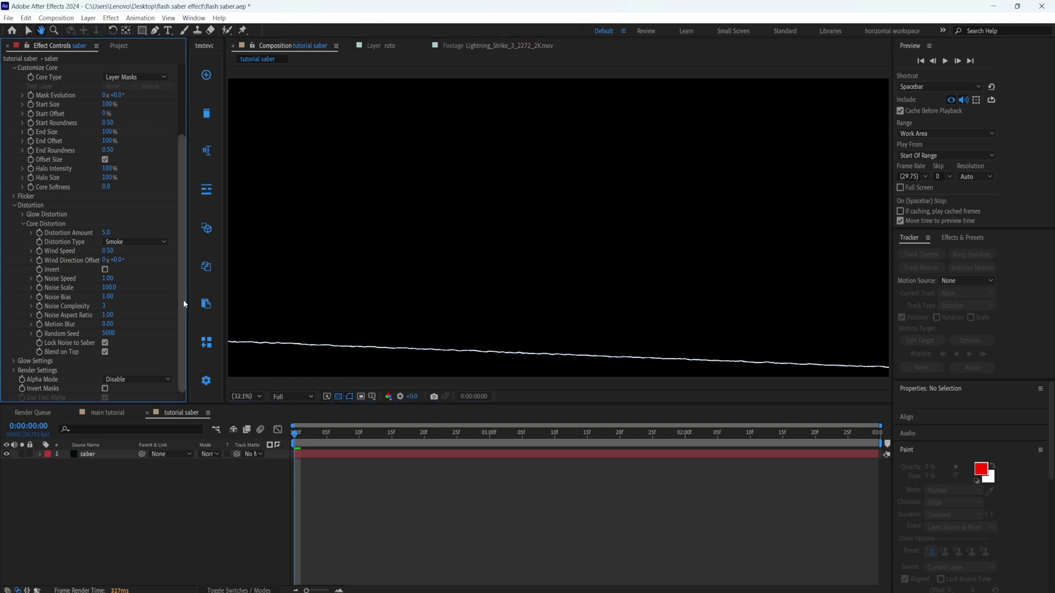
pyautogui.scroll(5, 183, 302)
pyautogui.click(108, 133)
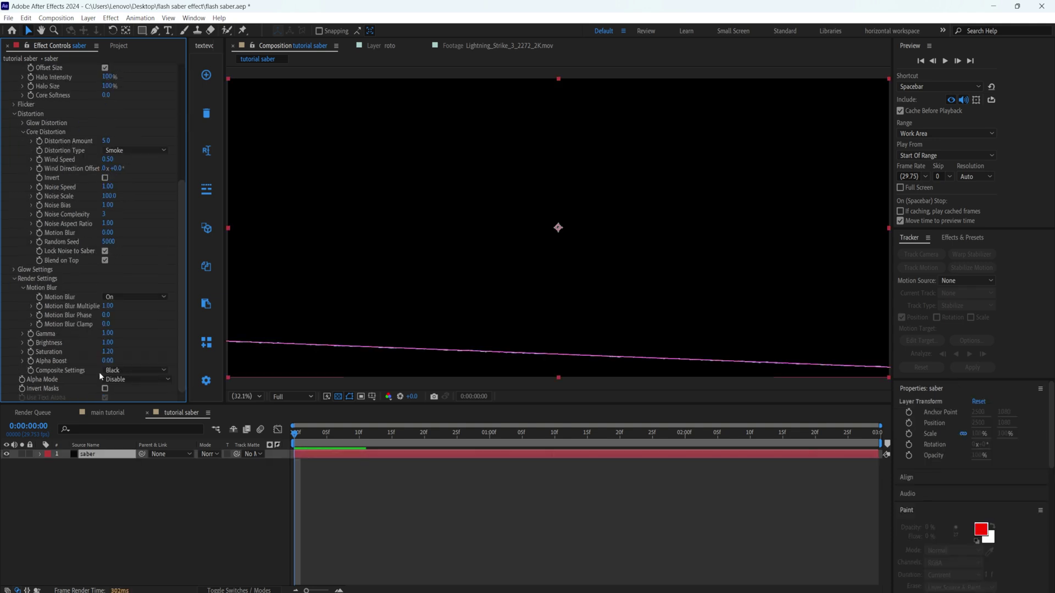
pyautogui.click(141, 369)
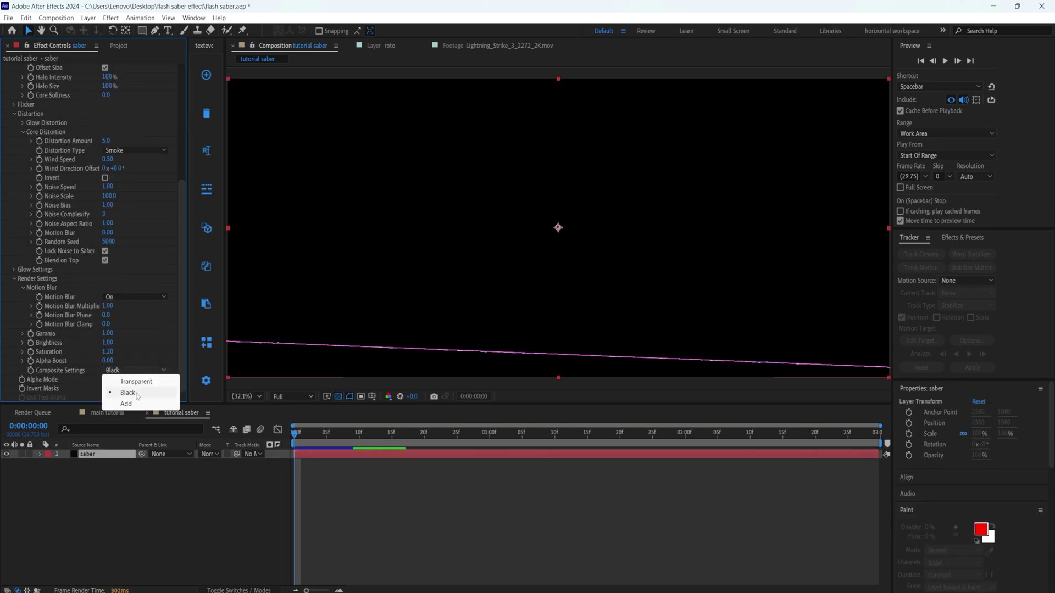
pyautogui.click(140, 381)
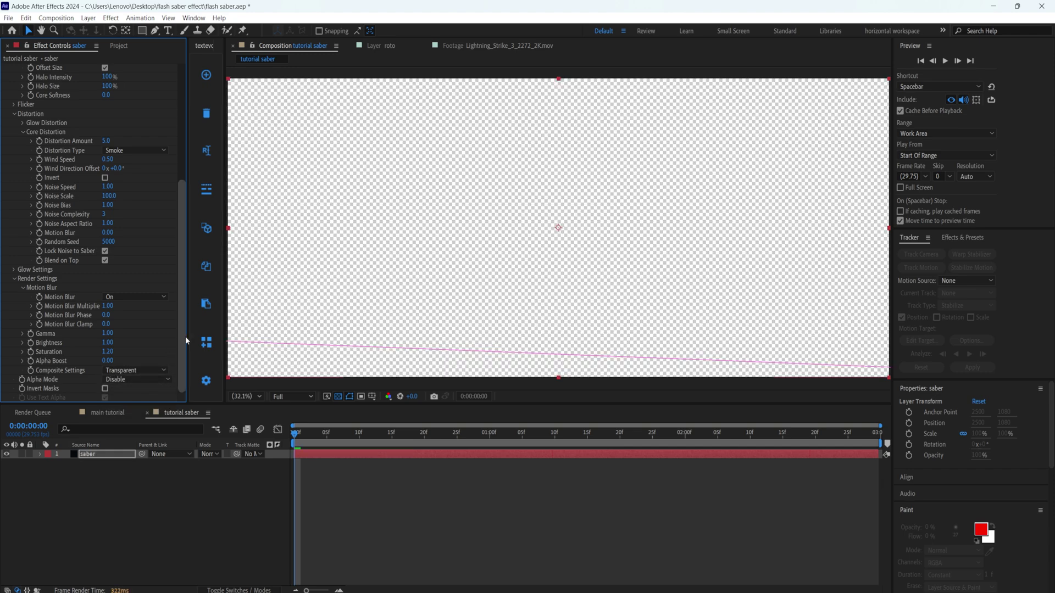
# - Check the saber line with the transparency grid toggled, leave the grid off, and deselect the layer
pyautogui.click(326, 398)
pyautogui.click(336, 400)
pyautogui.click(338, 399)
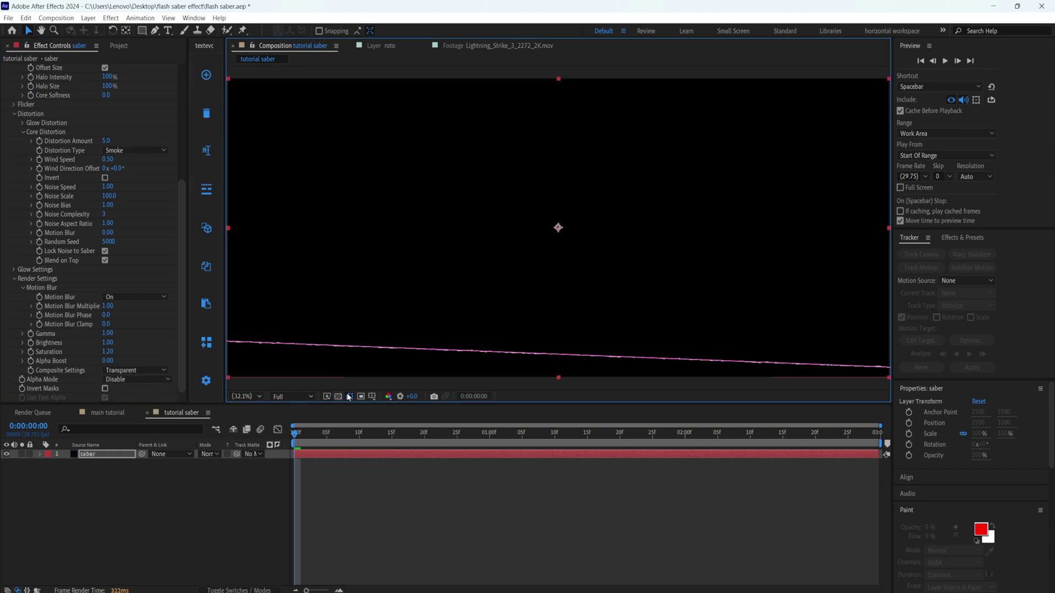
pyautogui.click(337, 396)
pyautogui.click(338, 397)
pyautogui.click(210, 496)
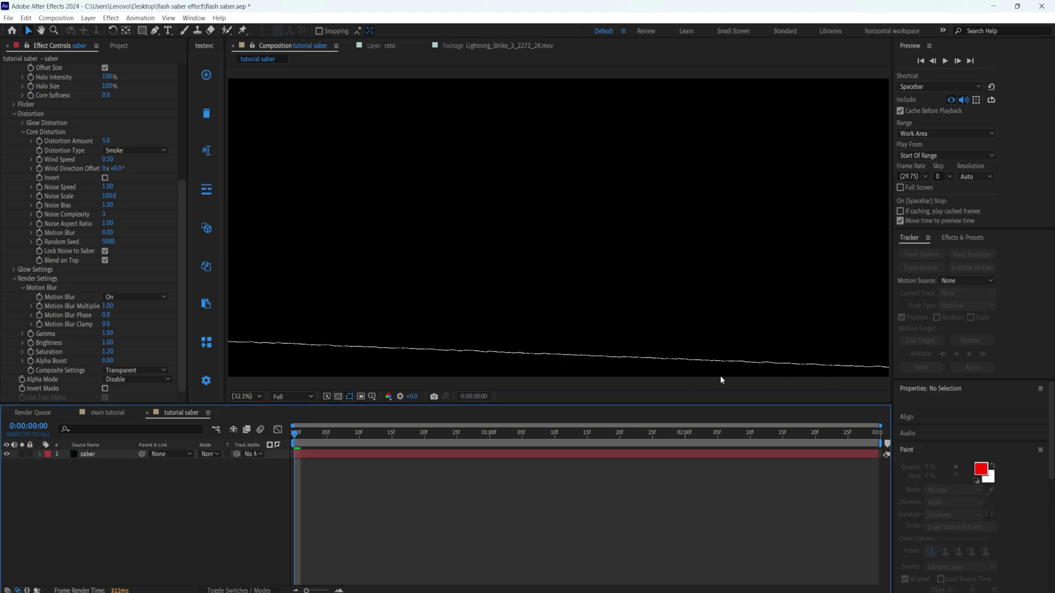
# - Set the Saber effect's End Size to 0% and keyframe its End Offset at 0% on the first frame
pyautogui.click(177, 301)
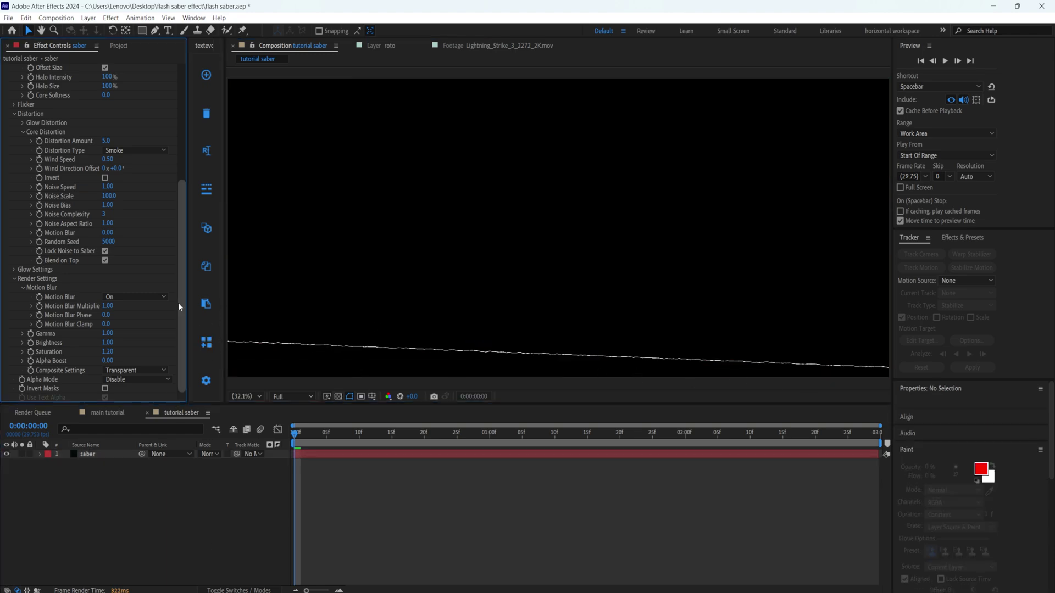
pyautogui.moveTo(179, 330); pyautogui.dragTo(204, 196)
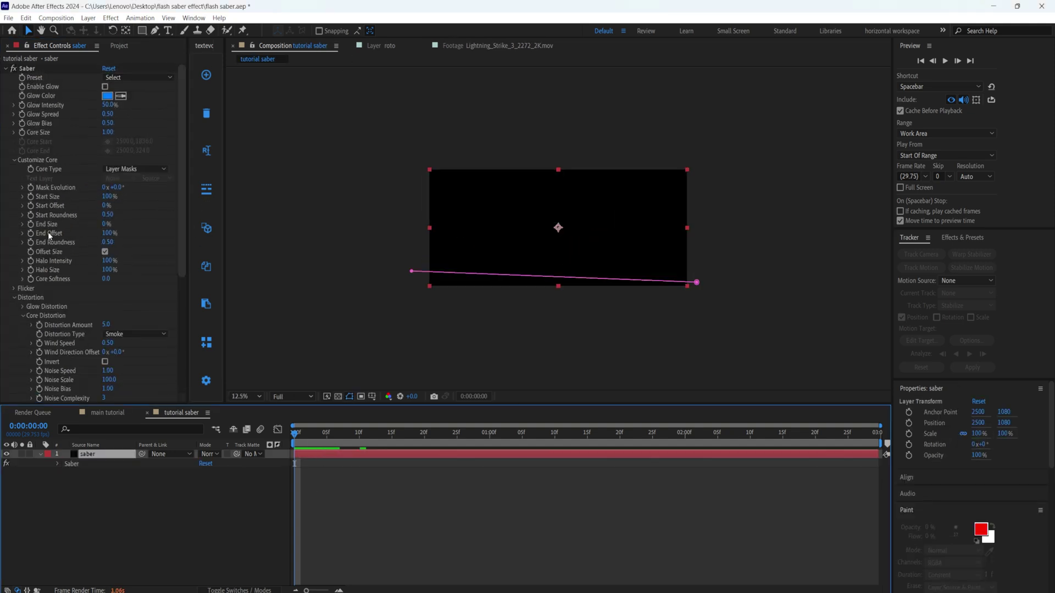
pyautogui.click(32, 236)
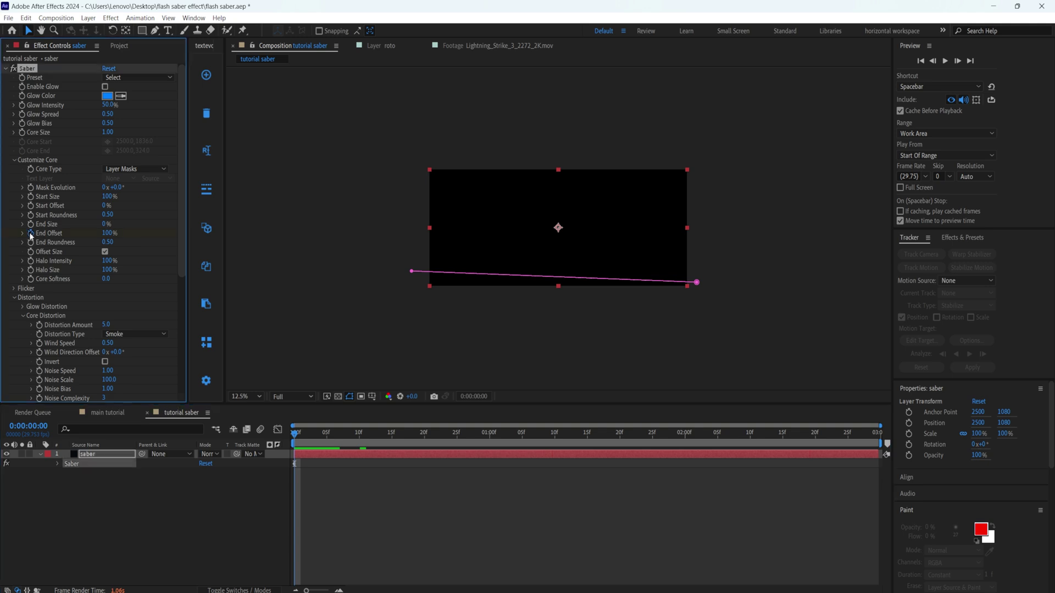
pyautogui.click(108, 233)
pyautogui.write('0')
pyautogui.press('Return')
# - Keyframe the End Offset at 100% on frame 10 and reveal the saber layer's keyframes in the timeline
pyautogui.moveTo(296, 437); pyautogui.dragTo(359, 434)
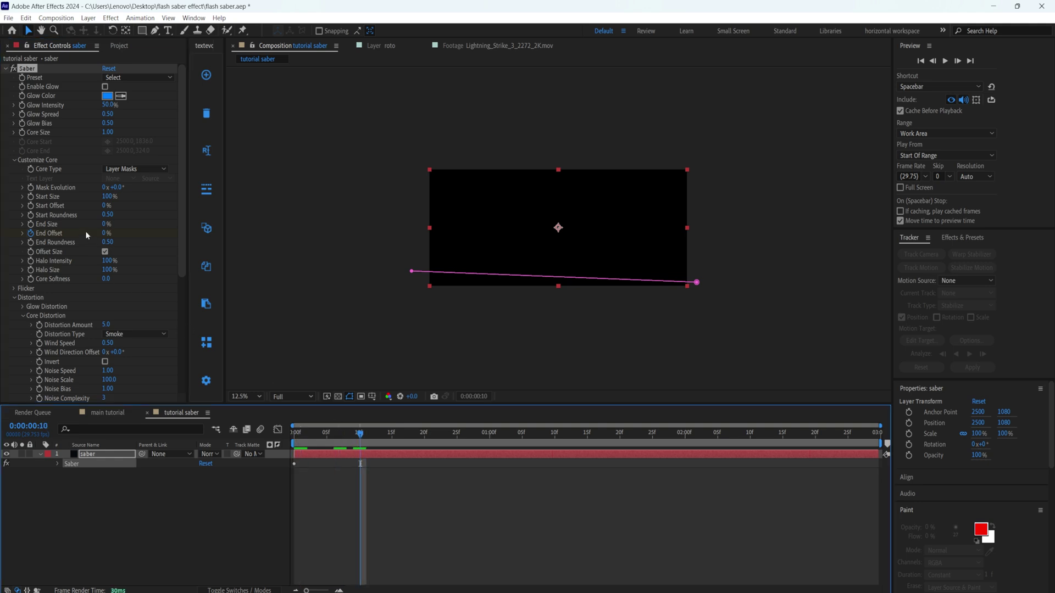
pyautogui.click(104, 234)
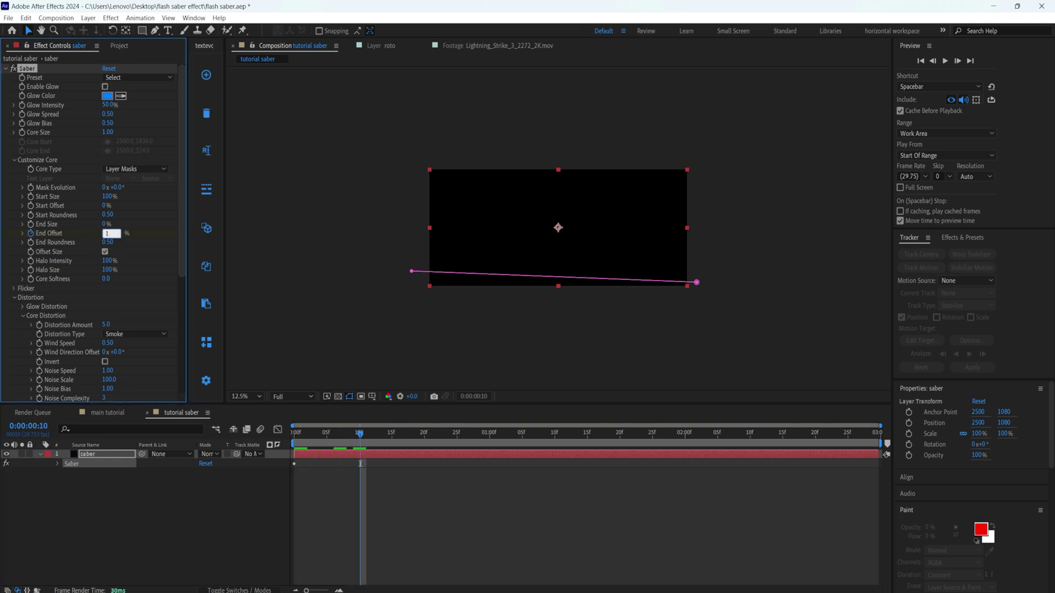
pyautogui.press('Return')
pyautogui.click(335, 460)
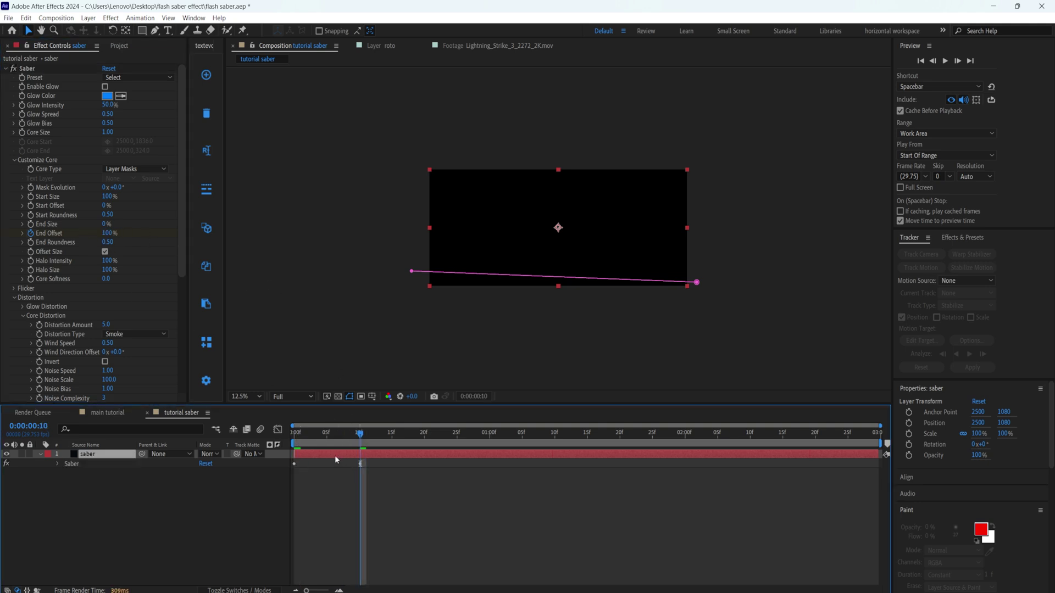
pyautogui.press('u')
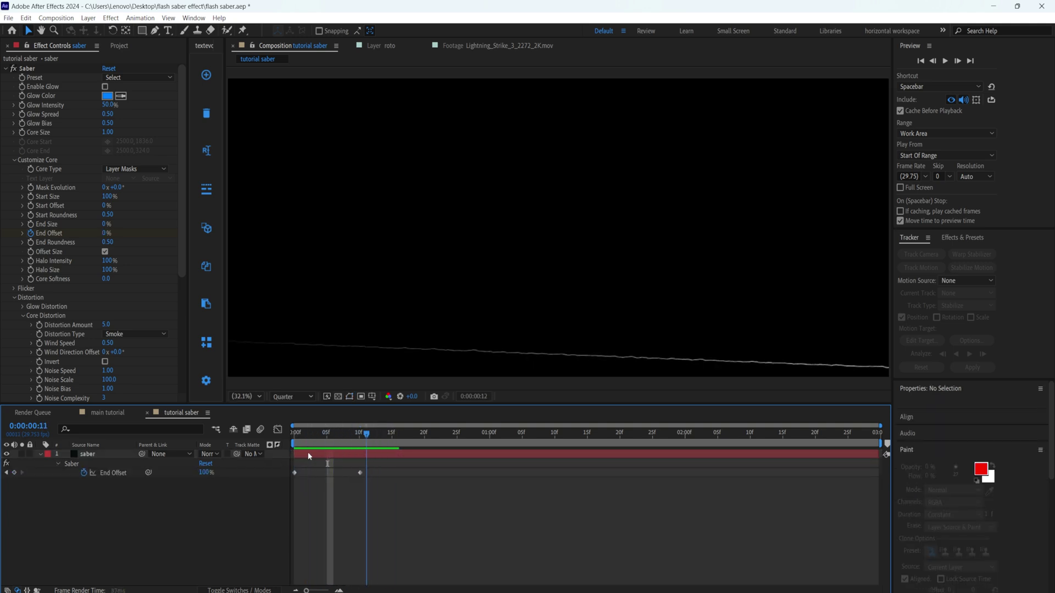
# - Set the composition view to 12.5% and duplicate the saber layer three times
pyautogui.click(246, 396)
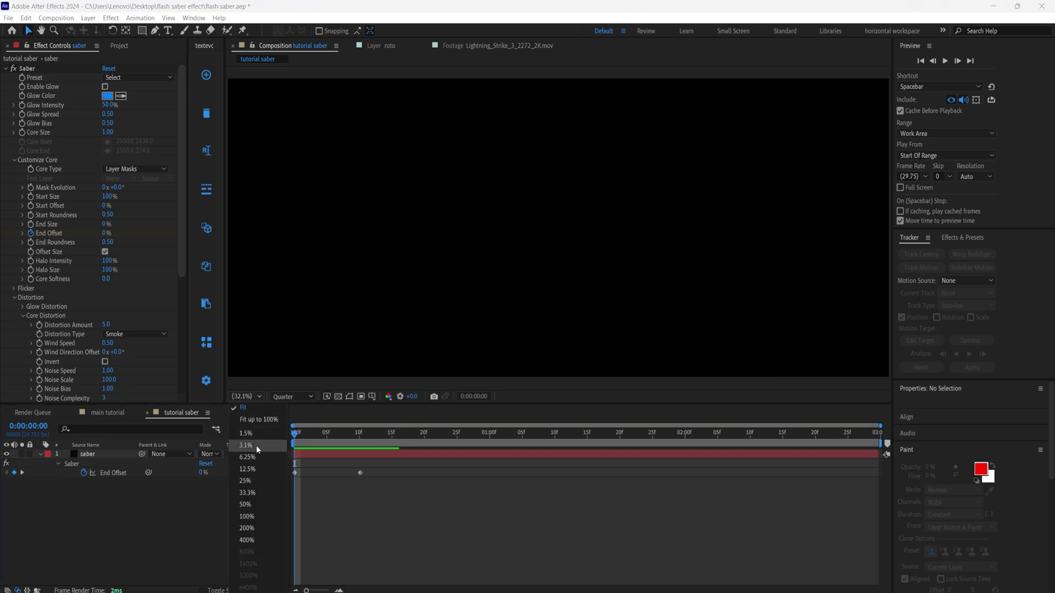
pyautogui.click(248, 470)
pyautogui.click(291, 397)
pyautogui.click(223, 510)
pyautogui.click(88, 455)
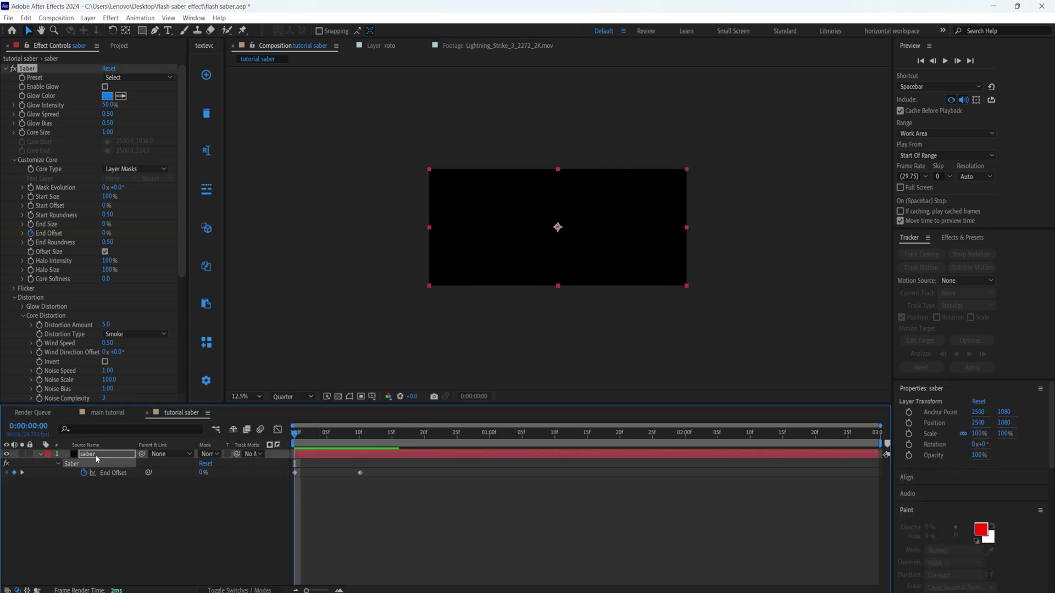
pyautogui.hotkey('ctrl', 'd')
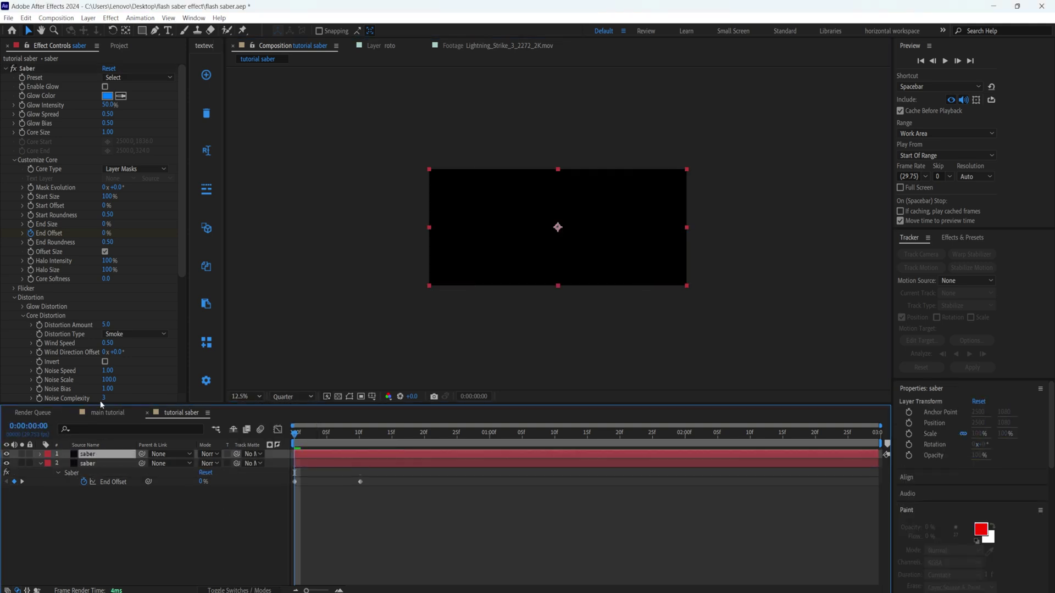
pyautogui.hotkey('ctrl', 'd')
pyautogui.hotkey('ctrl', 'd')
# - Reveal the three duplicates' End Offset keyframes and stagger the layers so each starts 10 frames after the one below it
pyautogui.click(338, 481)
pyautogui.click(328, 473)
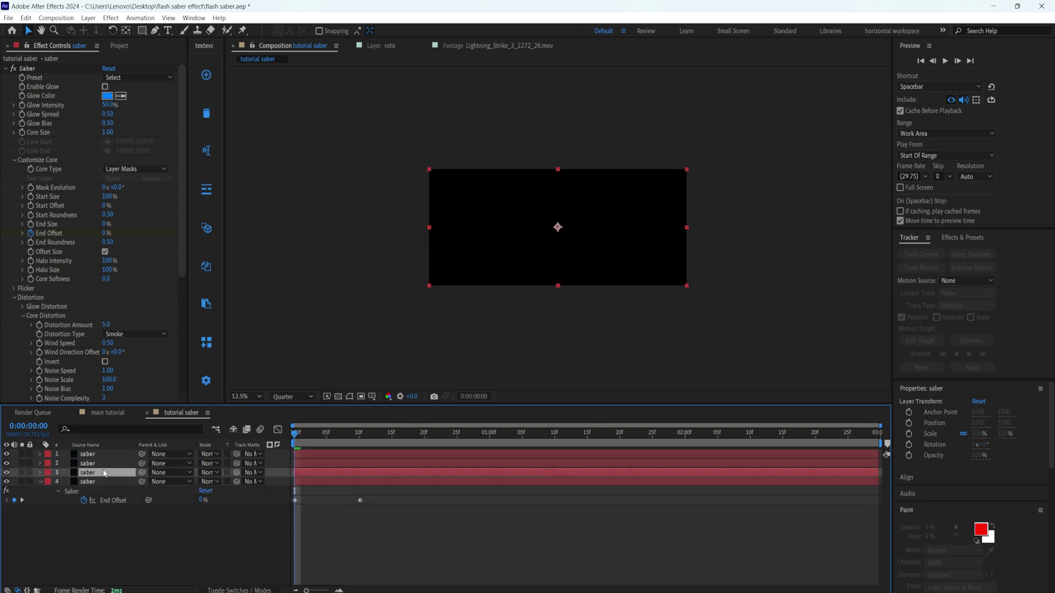
pyautogui.keyDown('shift'); pyautogui.click(103, 452); pyautogui.keyUp('shift')
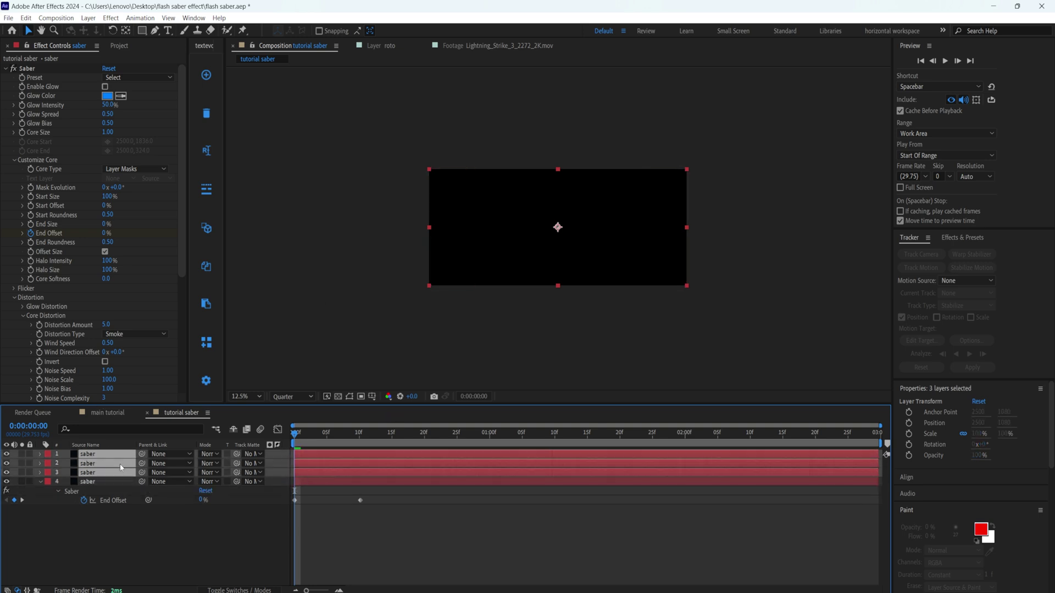
pyautogui.press('u')
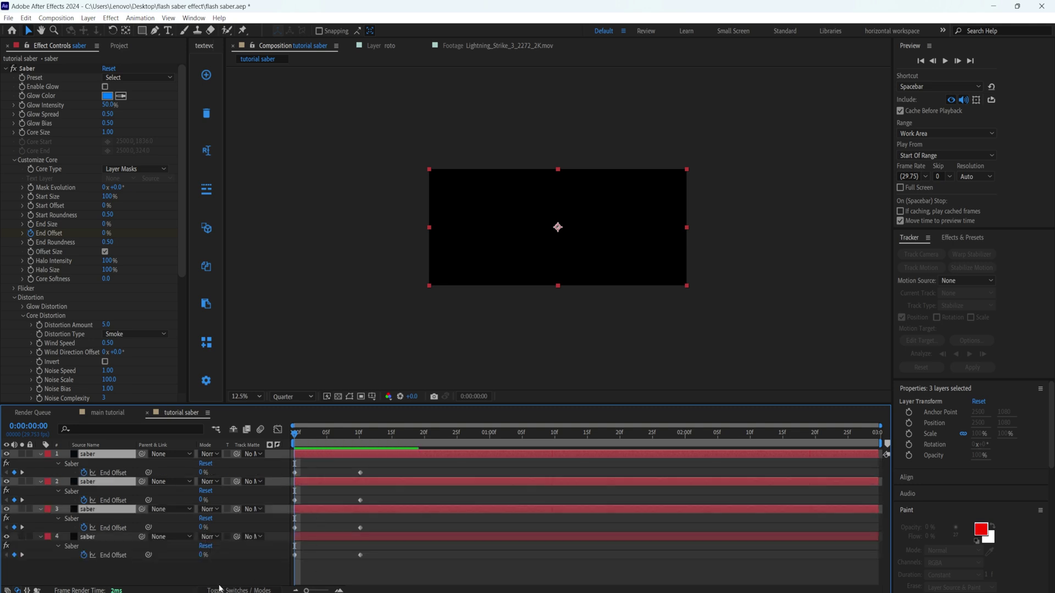
pyautogui.click(316, 454)
pyautogui.click(315, 507)
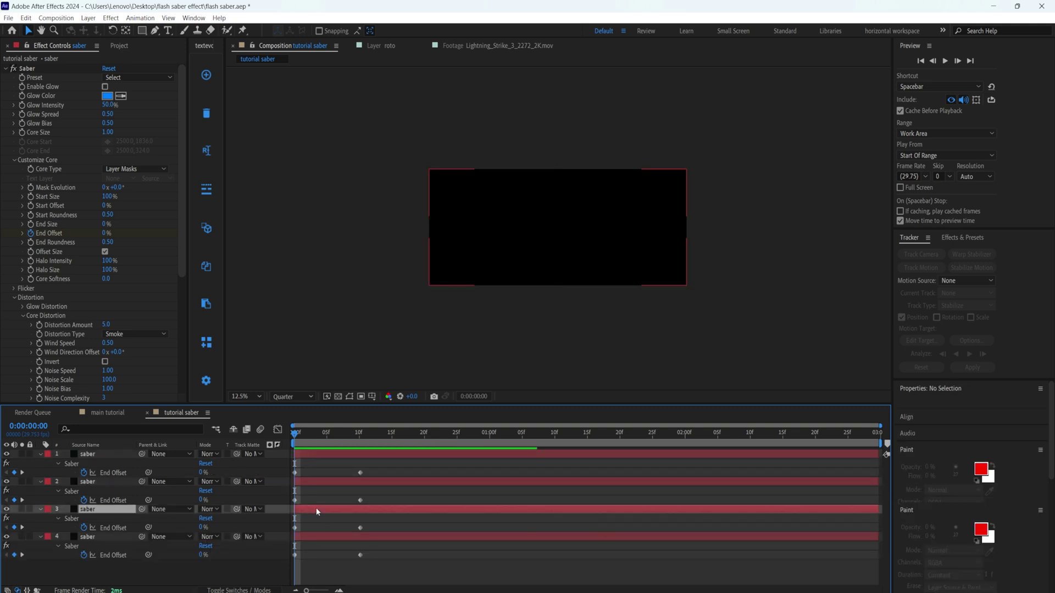
pyautogui.moveTo(315, 508); pyautogui.dragTo(387, 512)
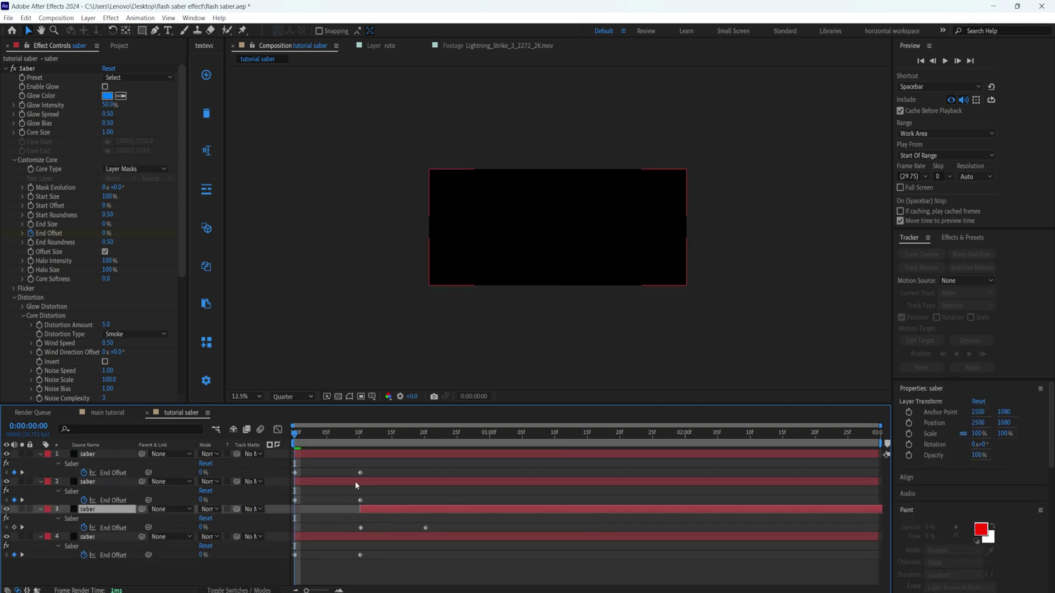
pyautogui.moveTo(355, 481); pyautogui.dragTo(469, 484)
pyautogui.moveTo(410, 453); pyautogui.dragTo(603, 463)
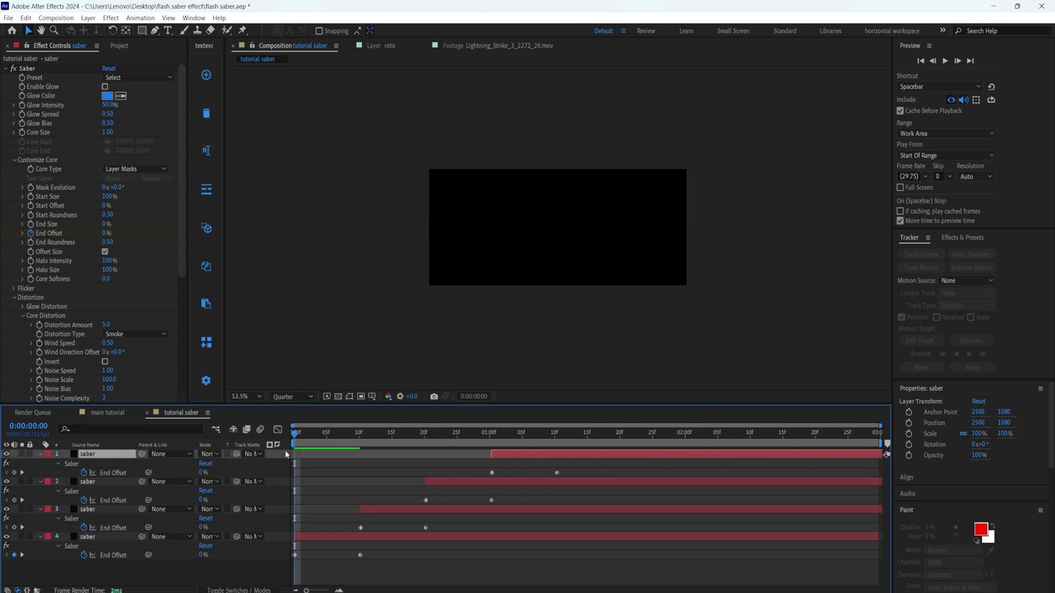
# - Move the three duplicate saber layers upward in the frame so their lines sit at spaced heights above the original, and scrub through the animation
pyautogui.moveTo(296, 435); pyautogui.dragTo(749, 462)
pyautogui.press('Home')
pyautogui.click(390, 511)
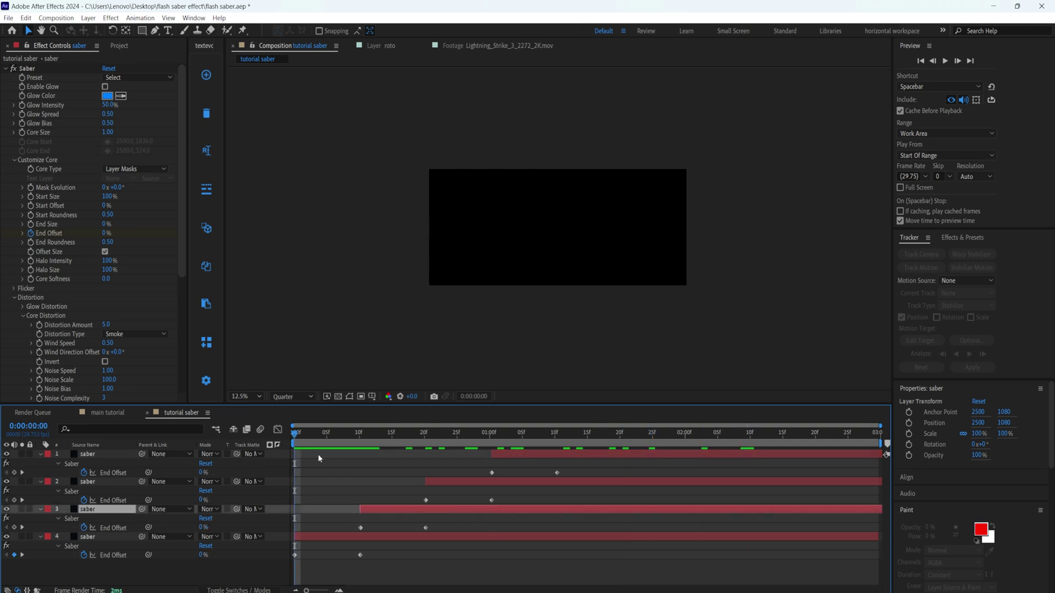
pyautogui.moveTo(296, 437); pyautogui.dragTo(696, 436)
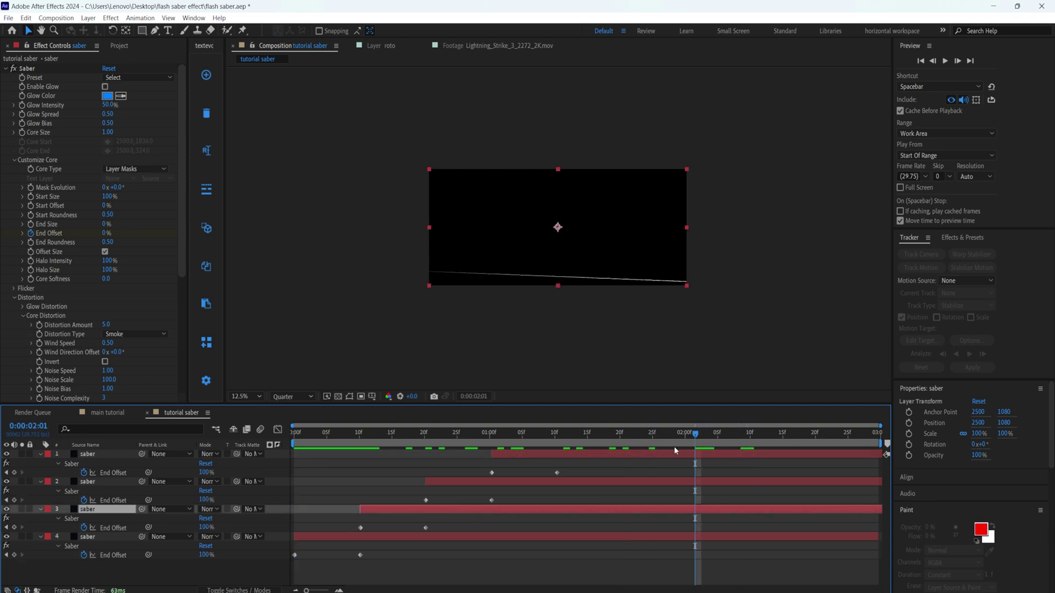
pyautogui.moveTo(595, 282); pyautogui.dragTo(594, 262)
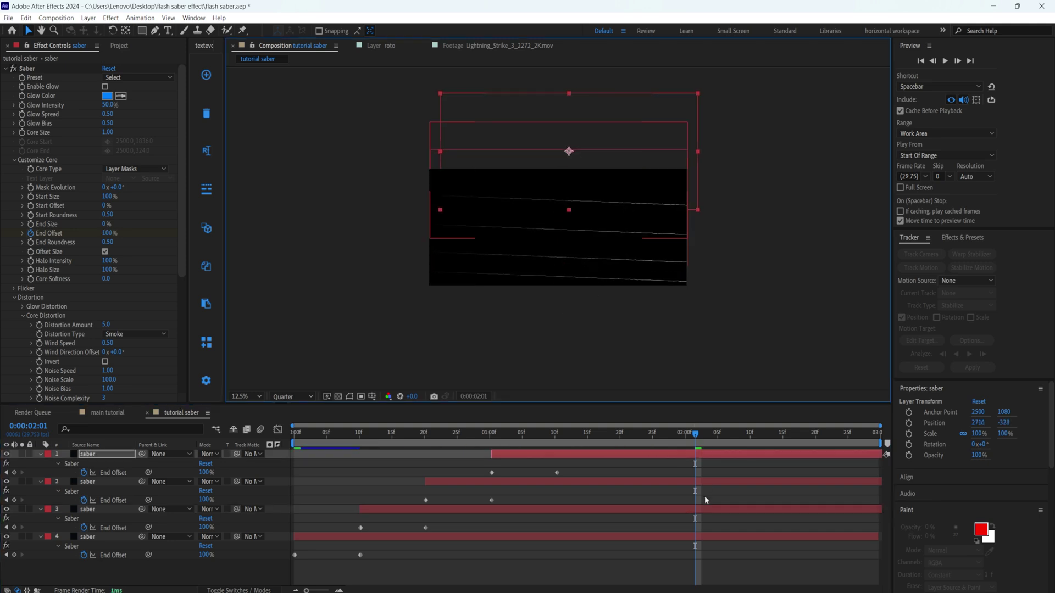
pyautogui.moveTo(695, 434); pyautogui.dragTo(496, 455)
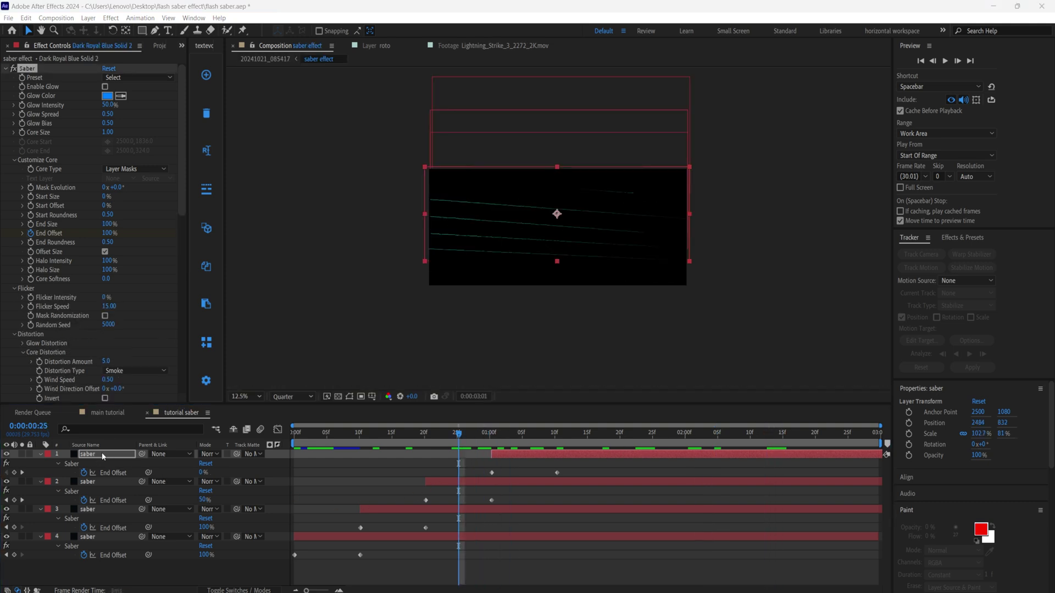
# - Duplicate the topmost saber layer, start it 10 frames later, and move its line up near the frame's upper edge
pyautogui.click(103, 455)
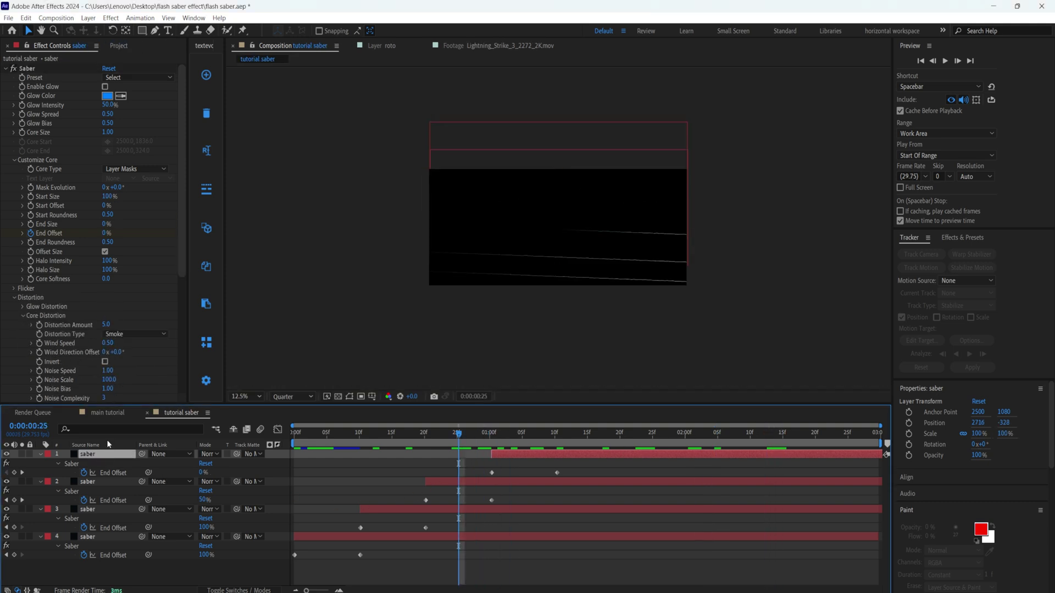
pyautogui.hotkey('ctrl', 'd')
pyautogui.moveTo(507, 455); pyautogui.dragTo(569, 457)
pyautogui.press('u')
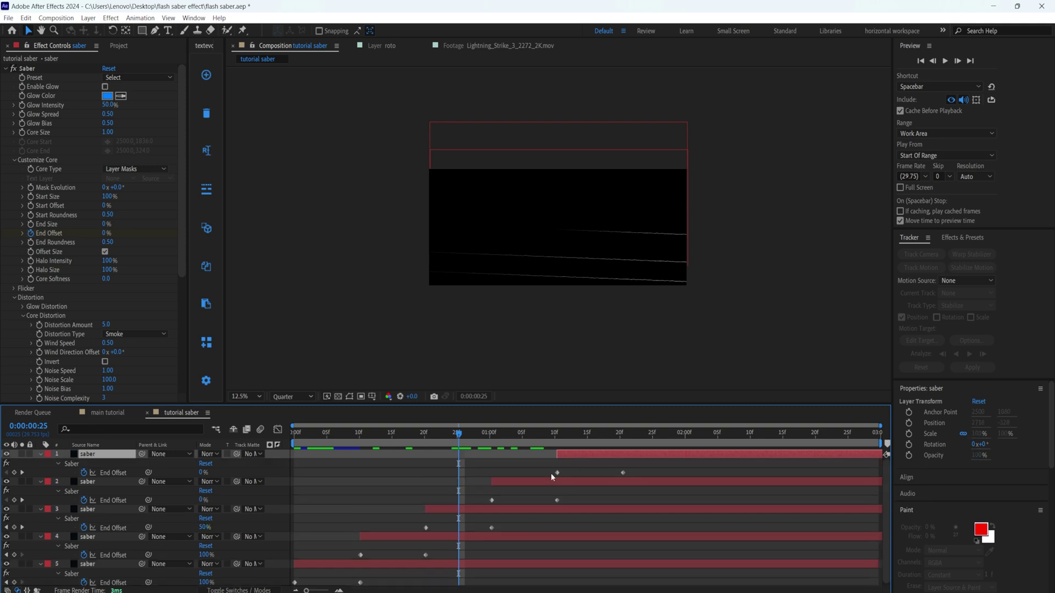
pyautogui.moveTo(459, 434); pyautogui.dragTo(596, 433)
pyautogui.moveTo(612, 204); pyautogui.dragTo(611, 183)
pyautogui.press('space')
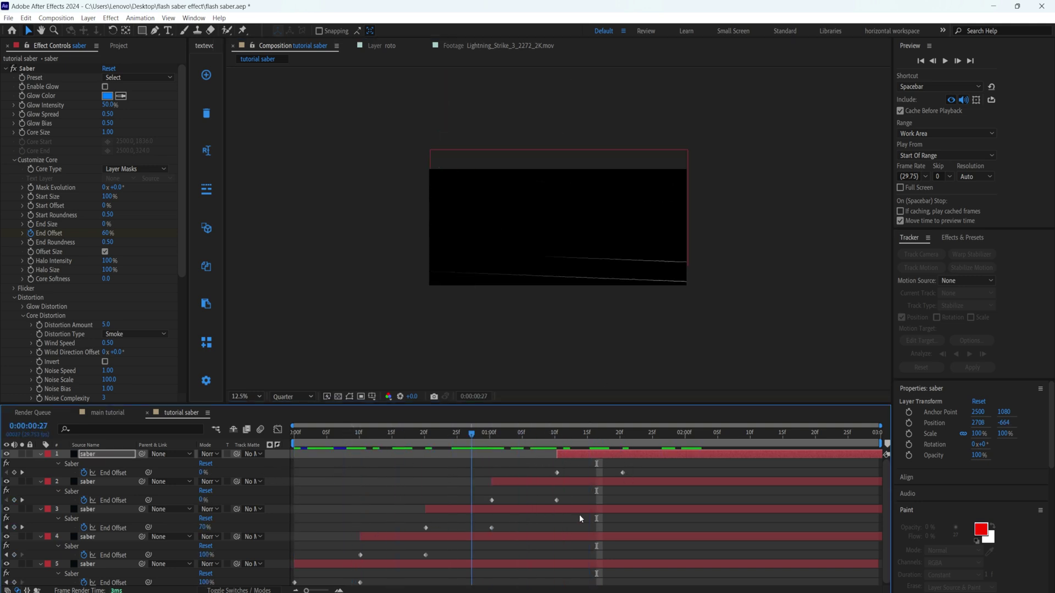
# - Apply the Fill effect to the bottommost saber layer
pyautogui.click(310, 565)
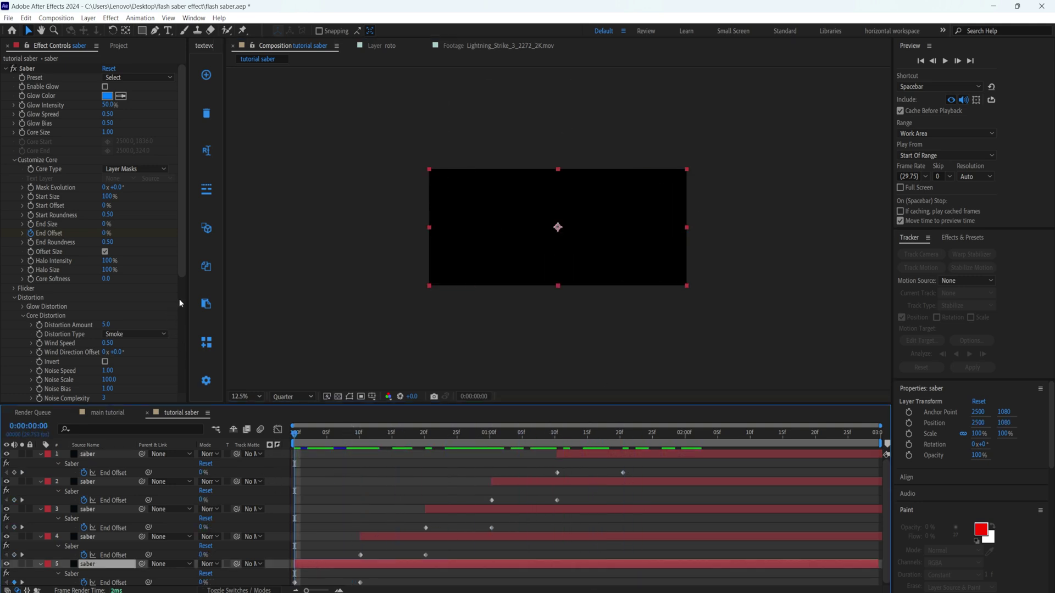
pyautogui.click(108, 566)
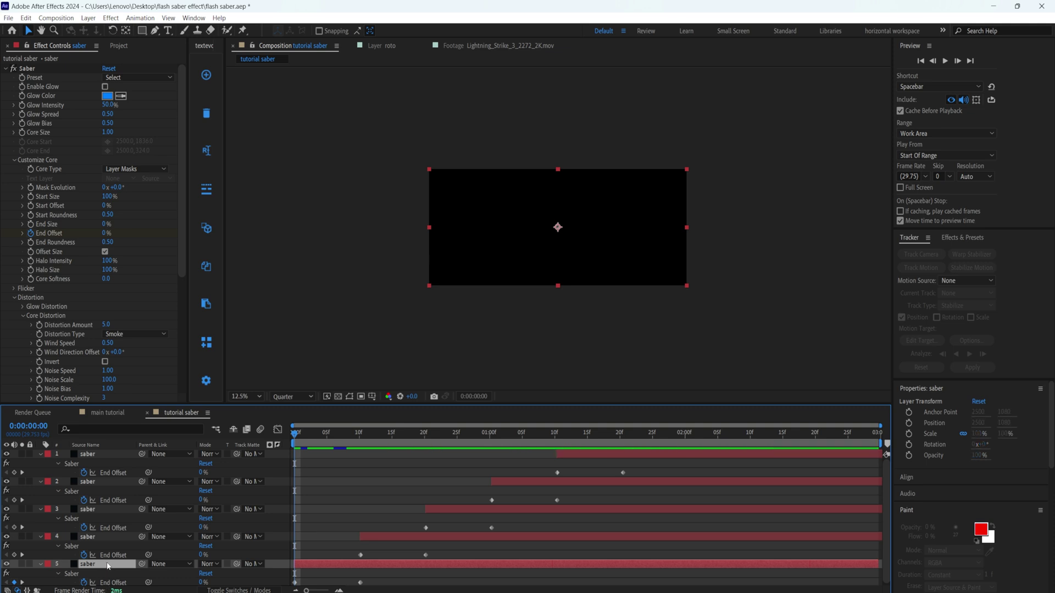
pyautogui.hotkey('ctrl', 'space')
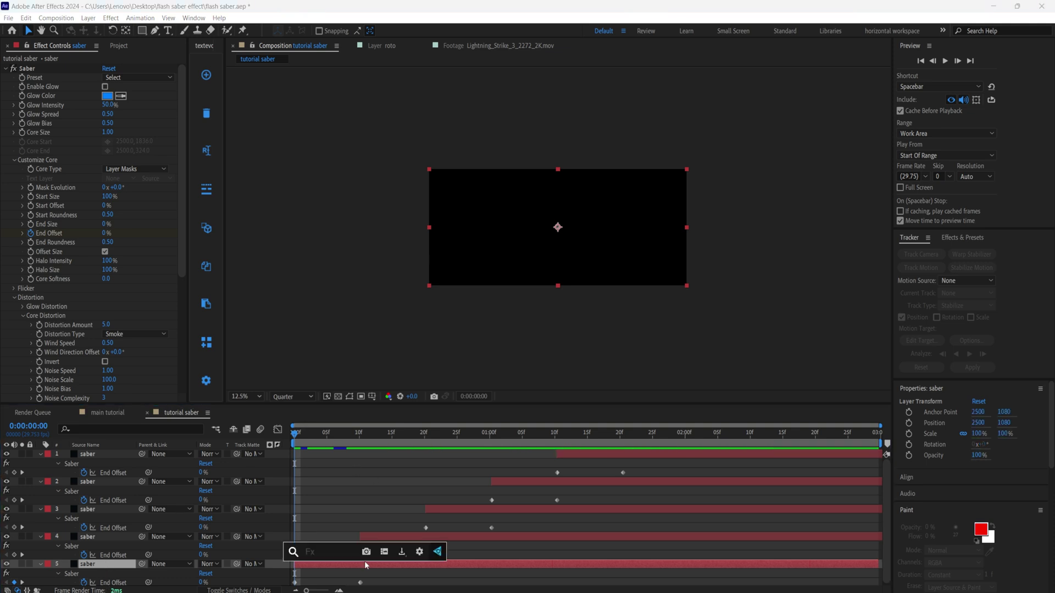
pyautogui.write('fil')
pyautogui.press('Return')
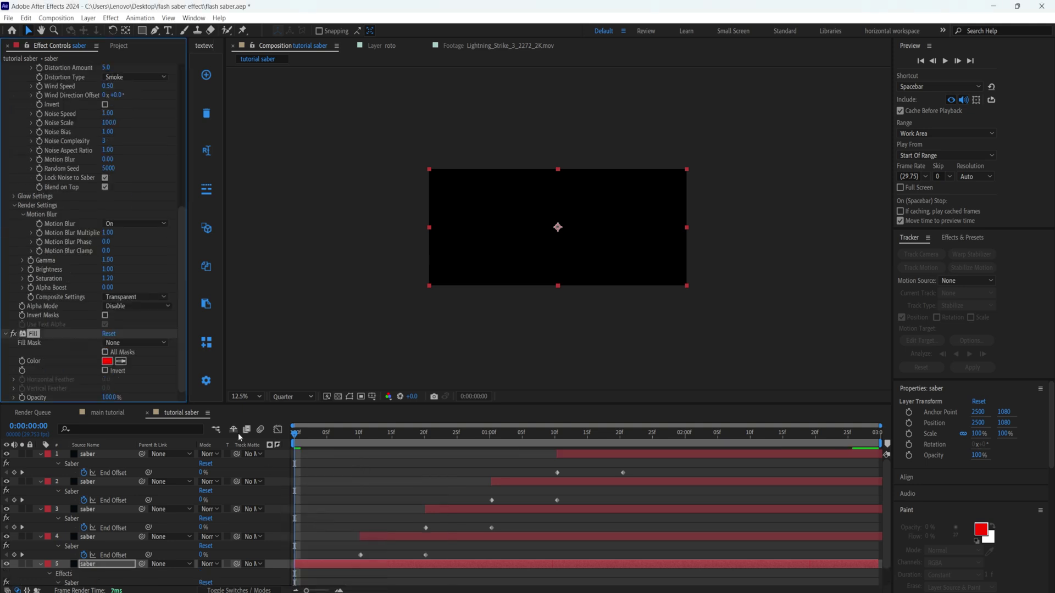
# - Set the Fill effect's color to turquoise and scrub ahead to check the colored line
pyautogui.click(113, 364)
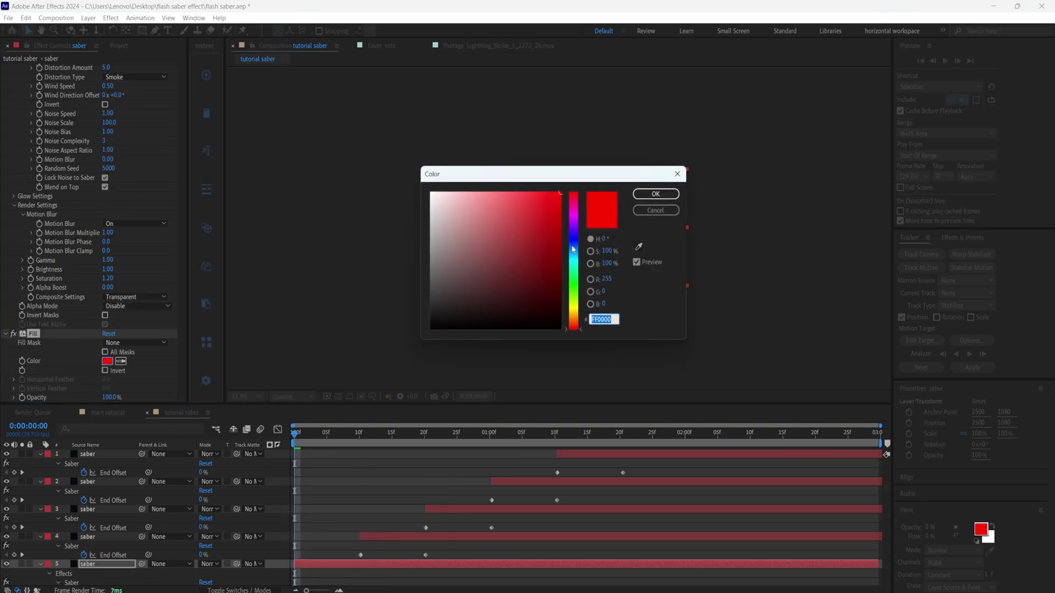
pyautogui.click(575, 275)
pyautogui.moveTo(574, 273); pyautogui.dragTo(573, 261)
pyautogui.moveTo(543, 205); pyautogui.dragTo(554, 204)
pyautogui.click(656, 194)
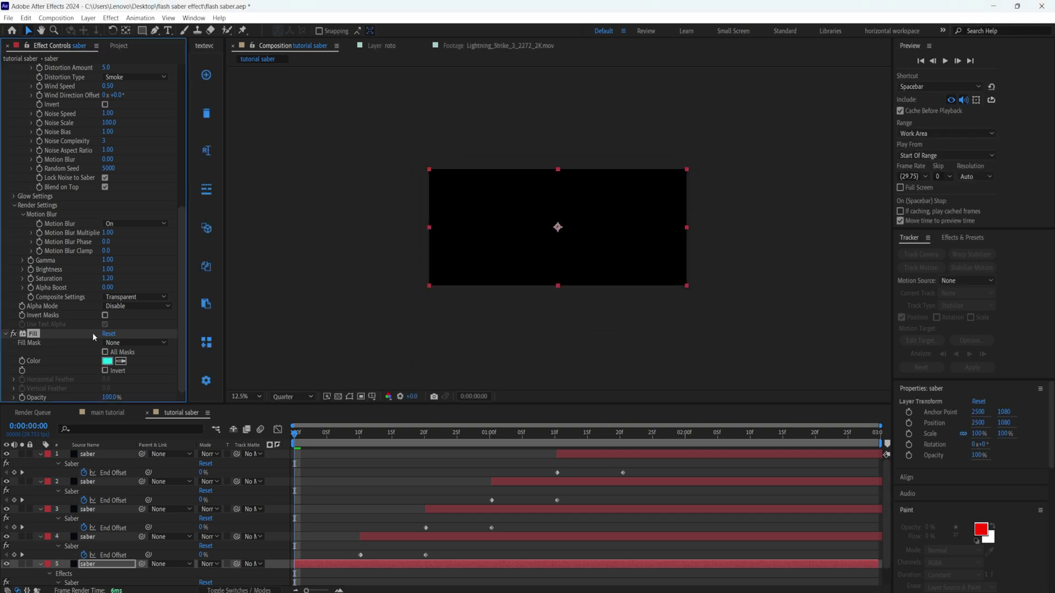
pyautogui.moveTo(289, 439); pyautogui.dragTo(648, 443)
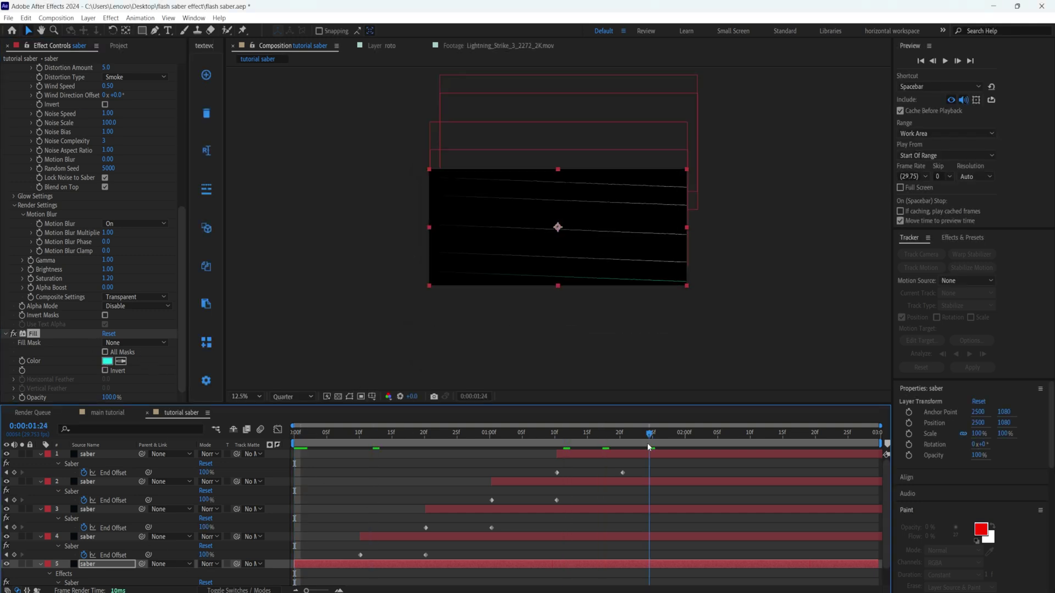
# - Copy the turquoise Fill effect from the bottommost saber layer to the other four saber layers and scrub ahead to check the lines
pyautogui.click(67, 336)
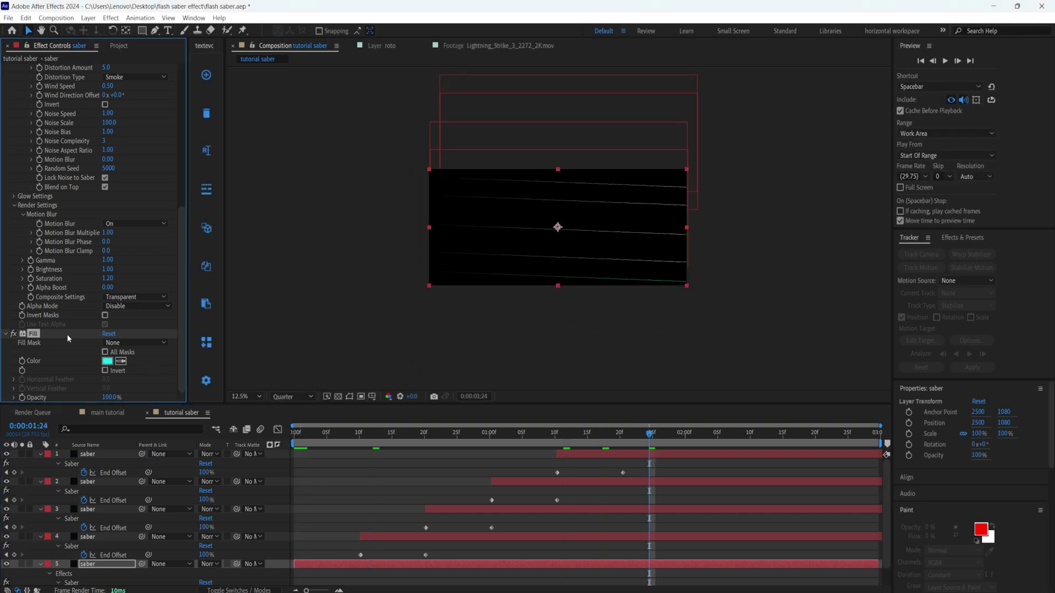
pyautogui.click(108, 537)
pyautogui.hotkey('ctrl', 'v')
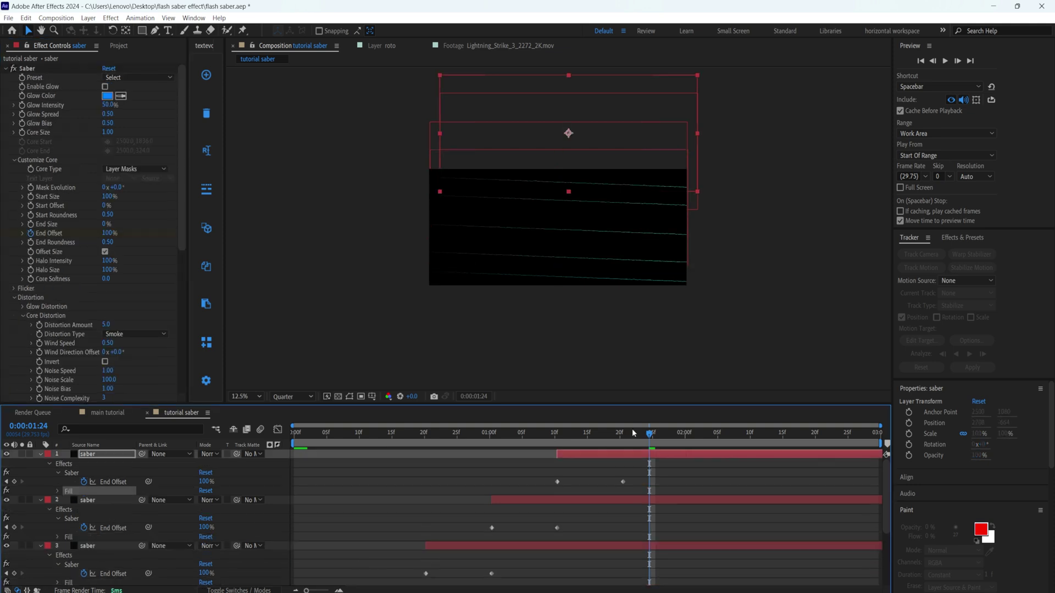
pyautogui.moveTo(634, 438); pyautogui.dragTo(741, 440)
pyautogui.moveTo(885, 481); pyautogui.dragTo(885, 534)
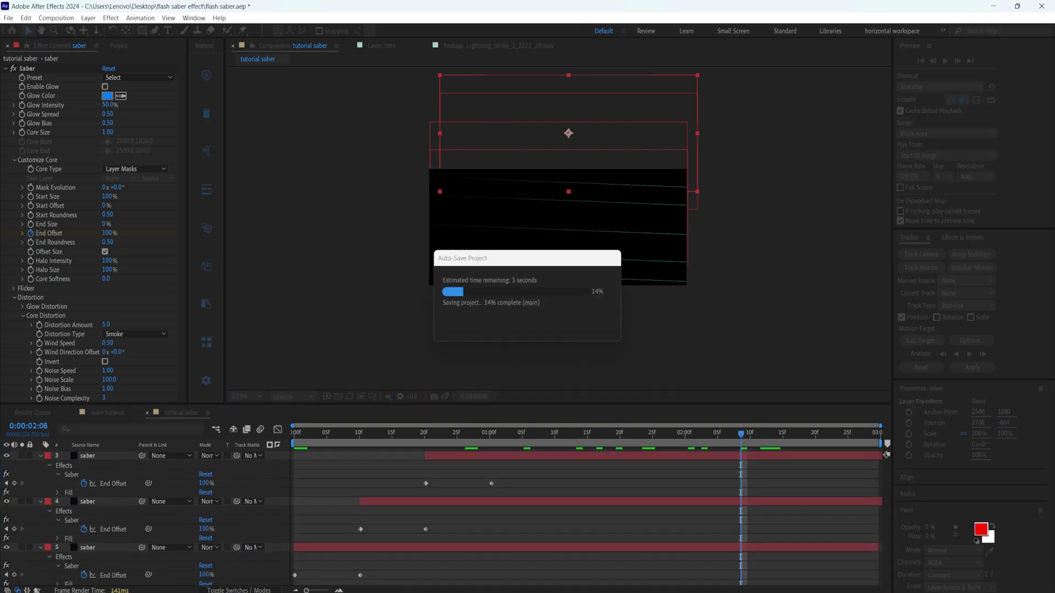
pyautogui.moveTo(886, 535); pyautogui.dragTo(886, 539)
# - Set the topmost saber layer's End Size to 100% and Start Size to 0%, and scrub through the animation
pyautogui.click(783, 546)
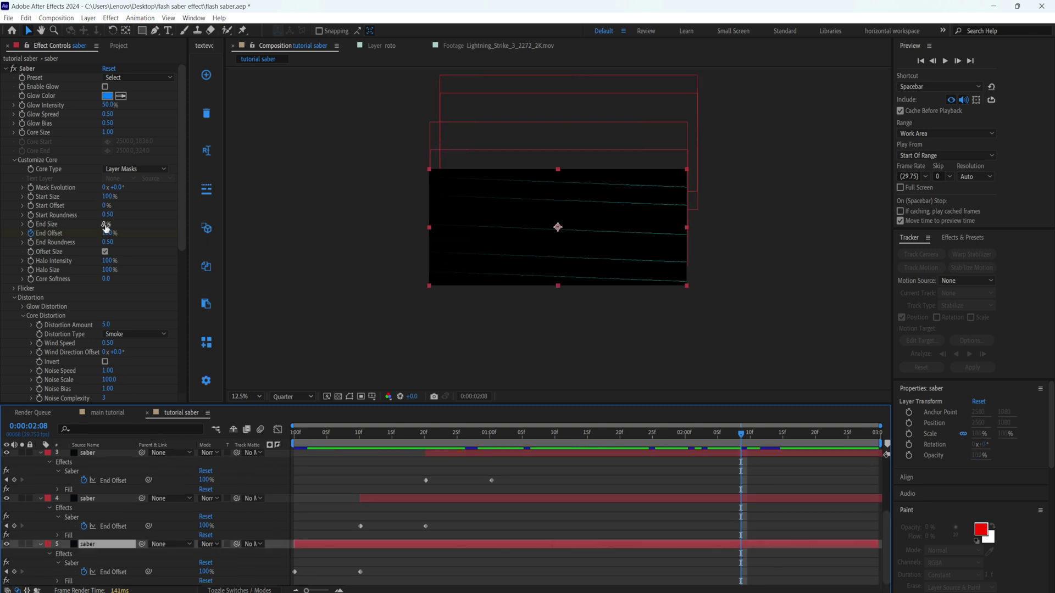
pyautogui.scroll(3, 586, 464)
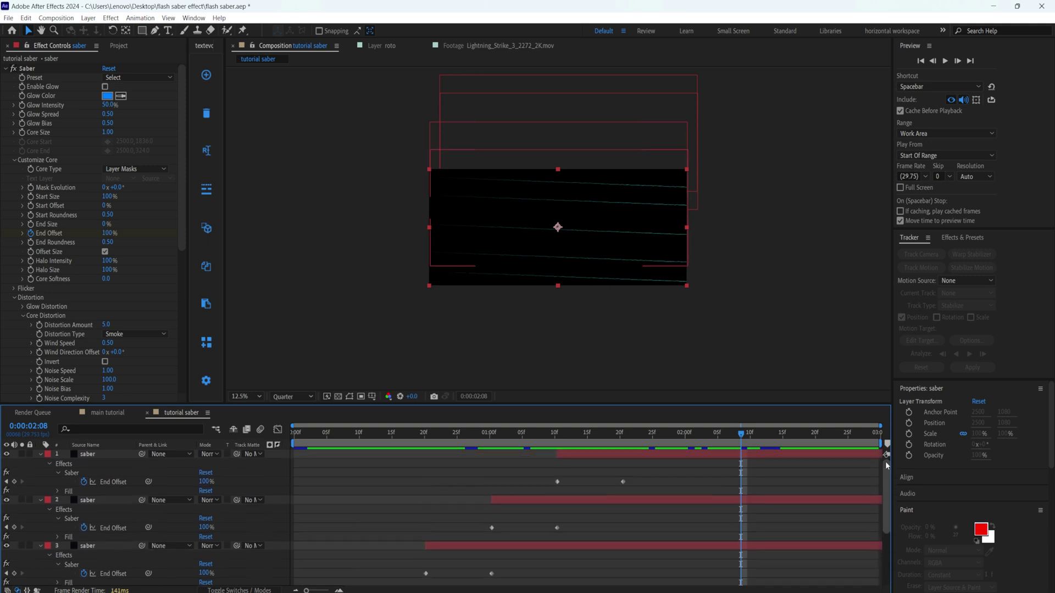
pyautogui.click(595, 455)
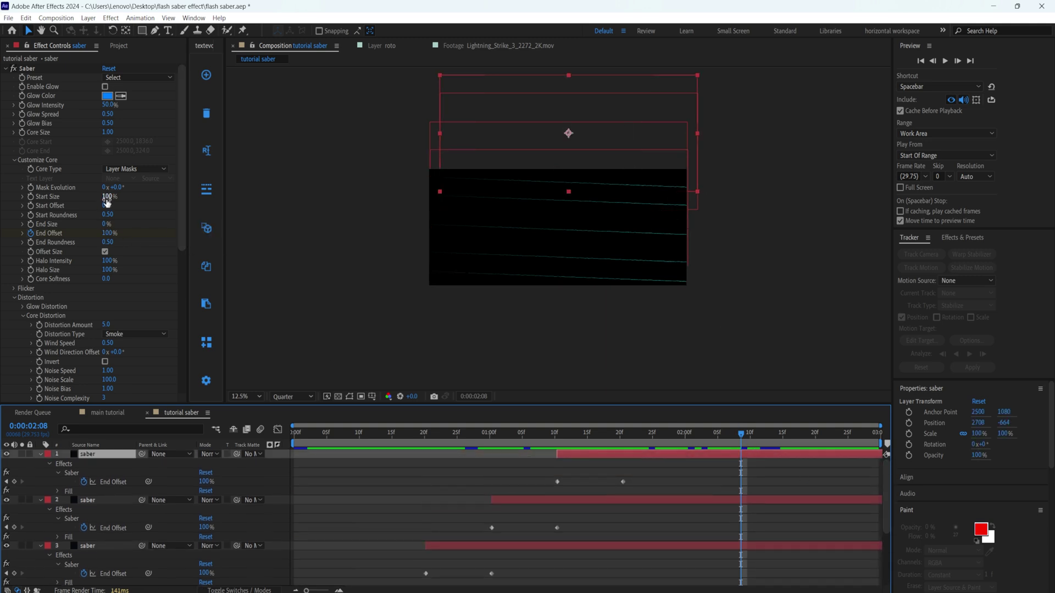
pyautogui.click(103, 224)
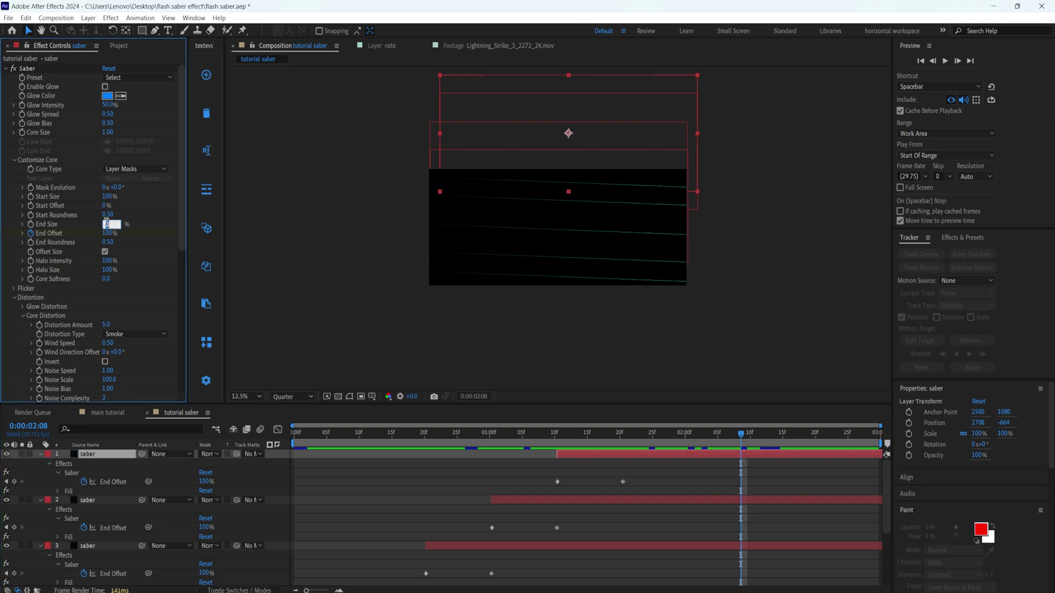
pyautogui.press('Return')
pyautogui.click(110, 197)
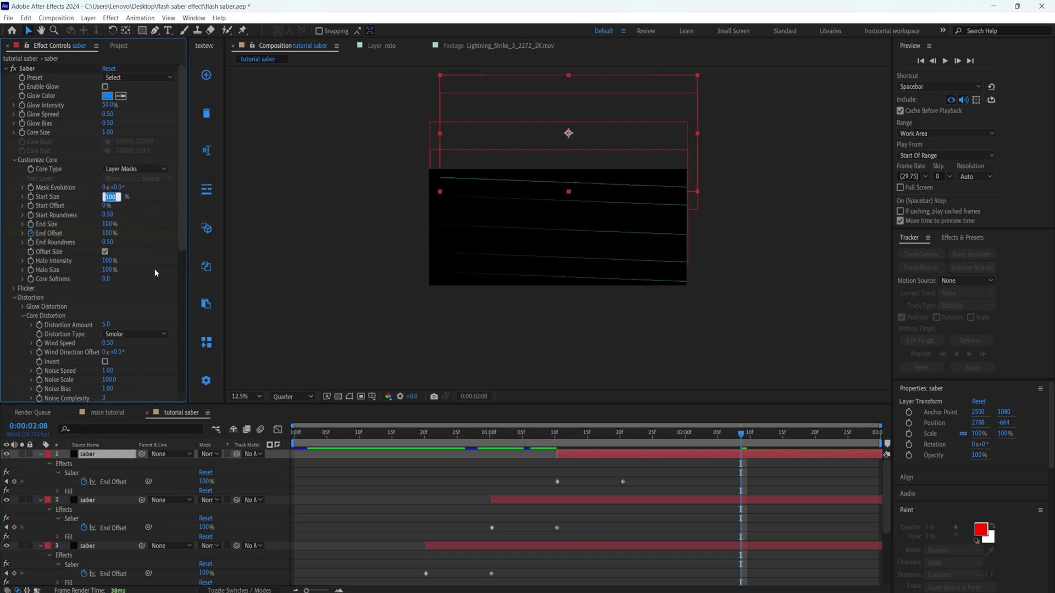
pyautogui.write('0')
pyautogui.moveTo(747, 434); pyautogui.dragTo(819, 483)
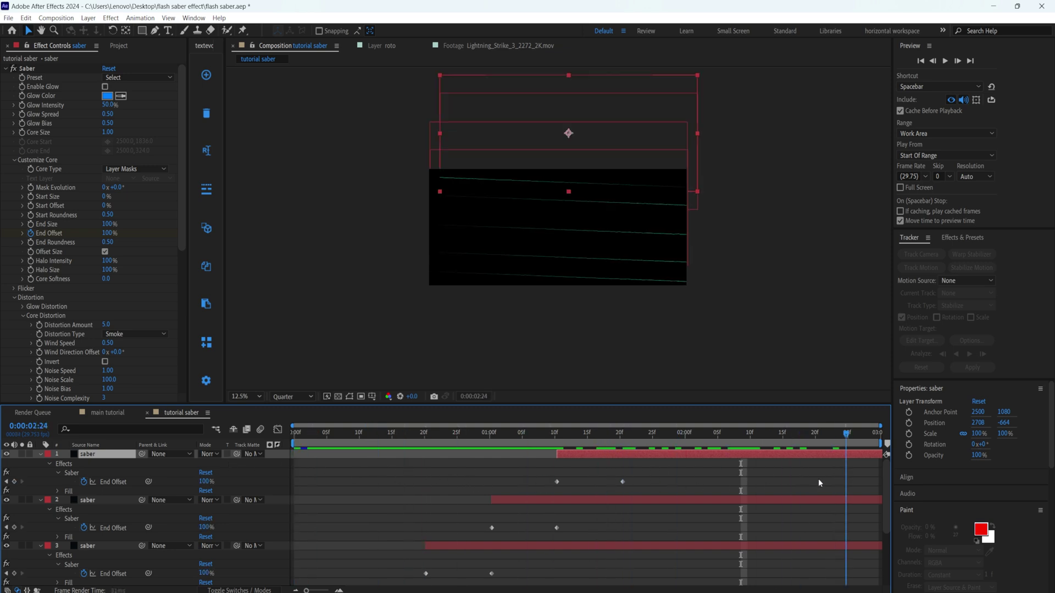
# - Add the tutorial saber composition as the top layer of the main tutorial composition and scrub through the footage
pyautogui.click(109, 414)
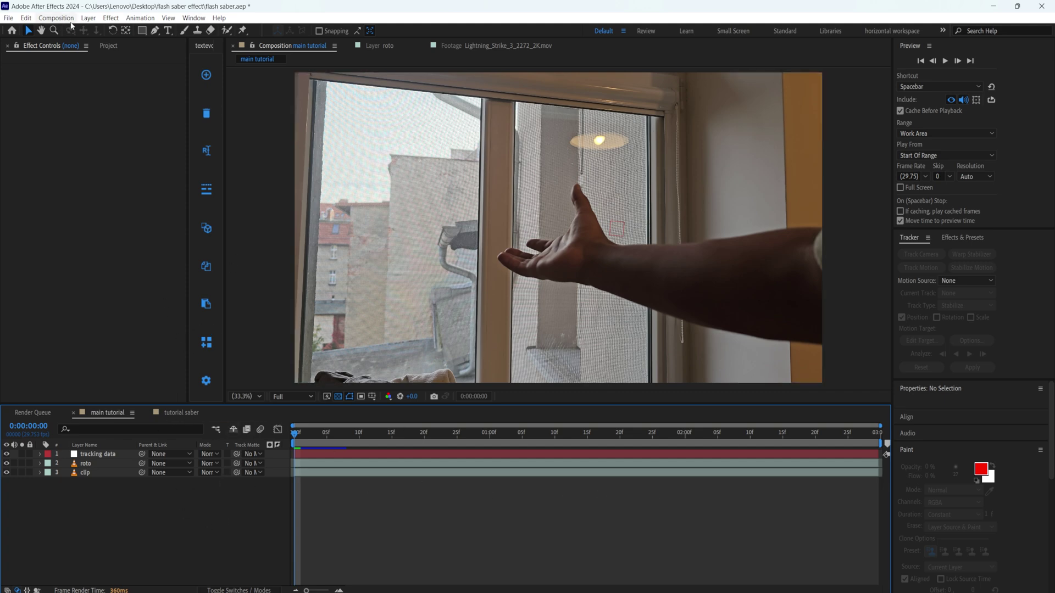
pyautogui.click(109, 46)
pyautogui.click(39, 185)
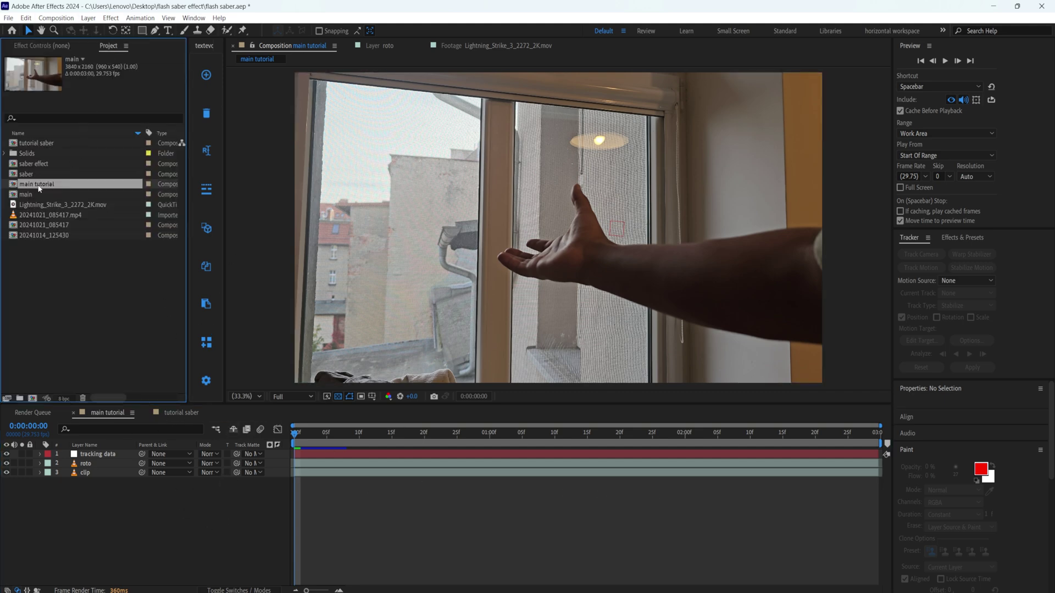
pyautogui.moveTo(101, 455); pyautogui.dragTo(105, 459)
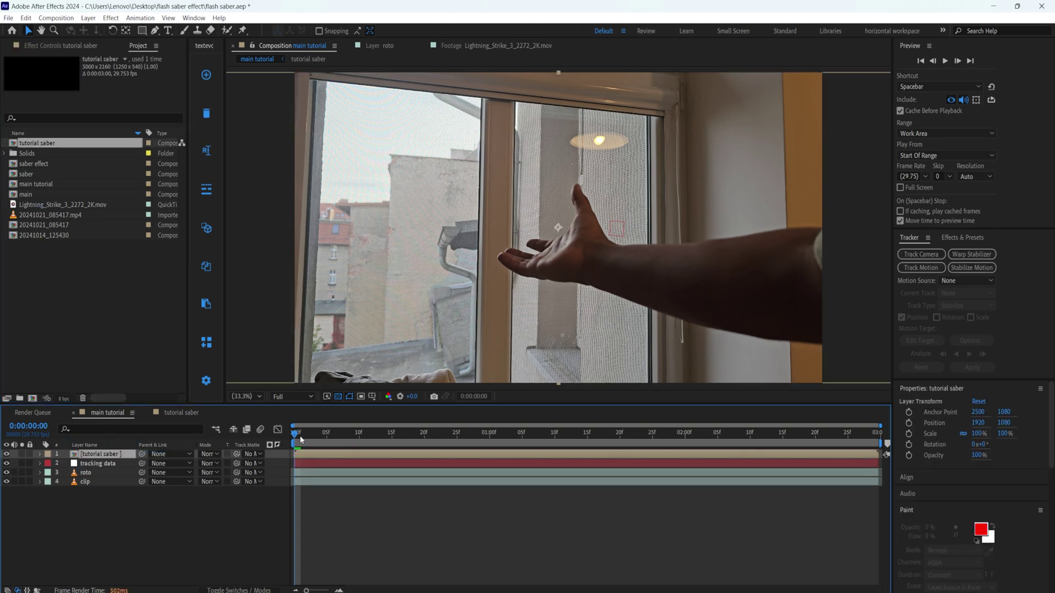
pyautogui.moveTo(297, 434); pyautogui.dragTo(757, 463)
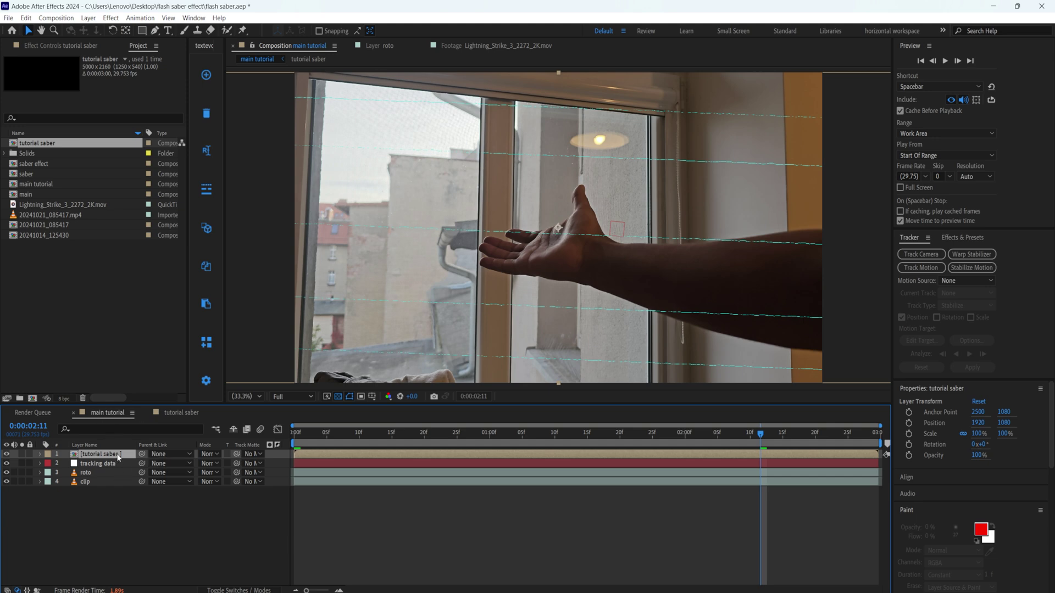
# - Apply the CC Cylinder effect to the tutorial saber layer
pyautogui.hotkey('ctrl', 'space')
pyautogui.write('cyl')
pyautogui.press('Return')
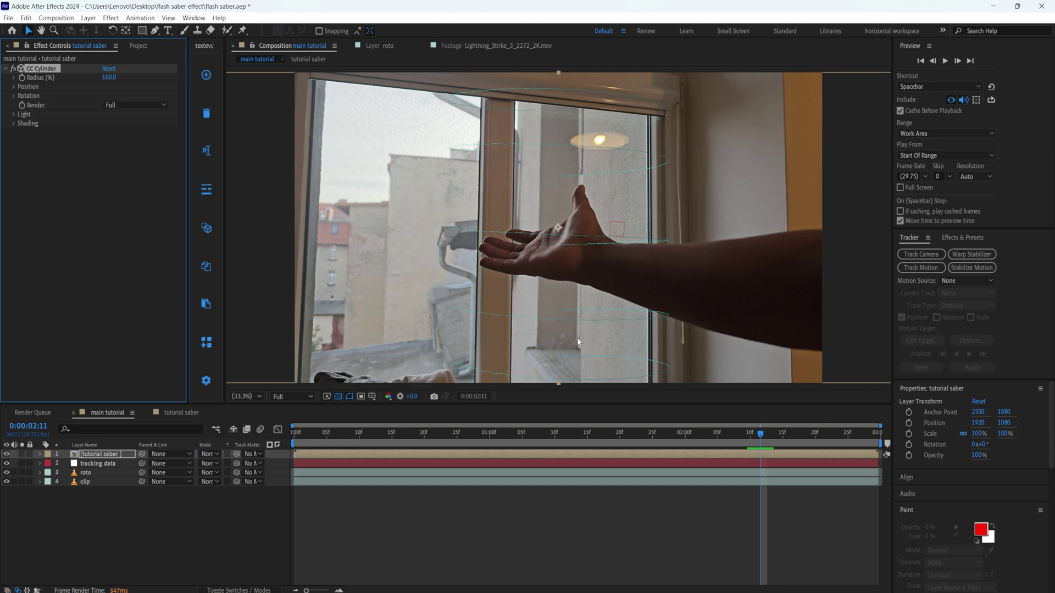
# - Set the main composition's preview to Quarter resolution and fit its magnification to the viewer
pyautogui.click(246, 396)
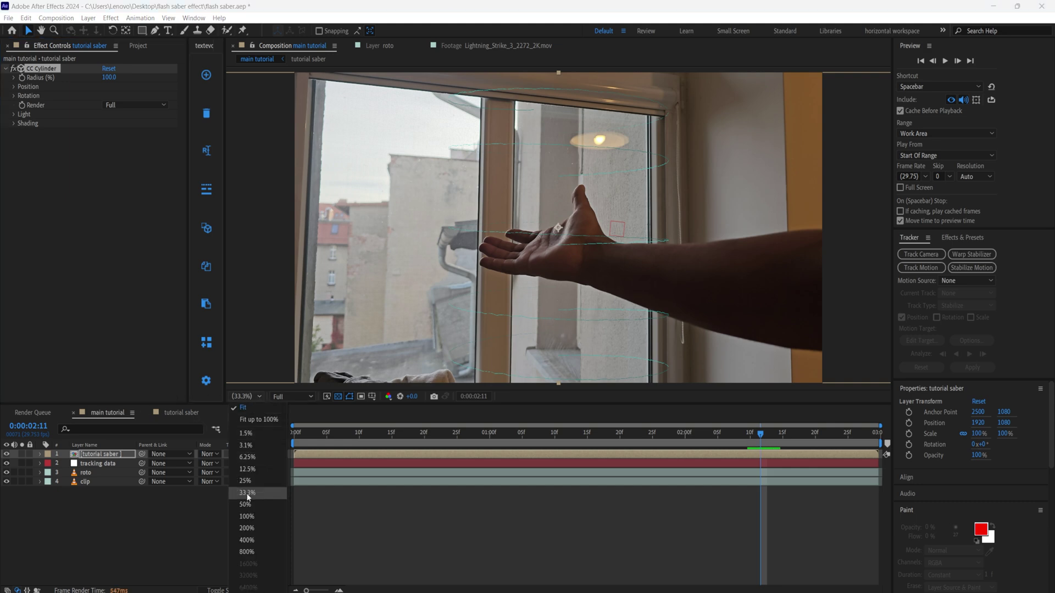
pyautogui.click(248, 493)
pyautogui.click(251, 397)
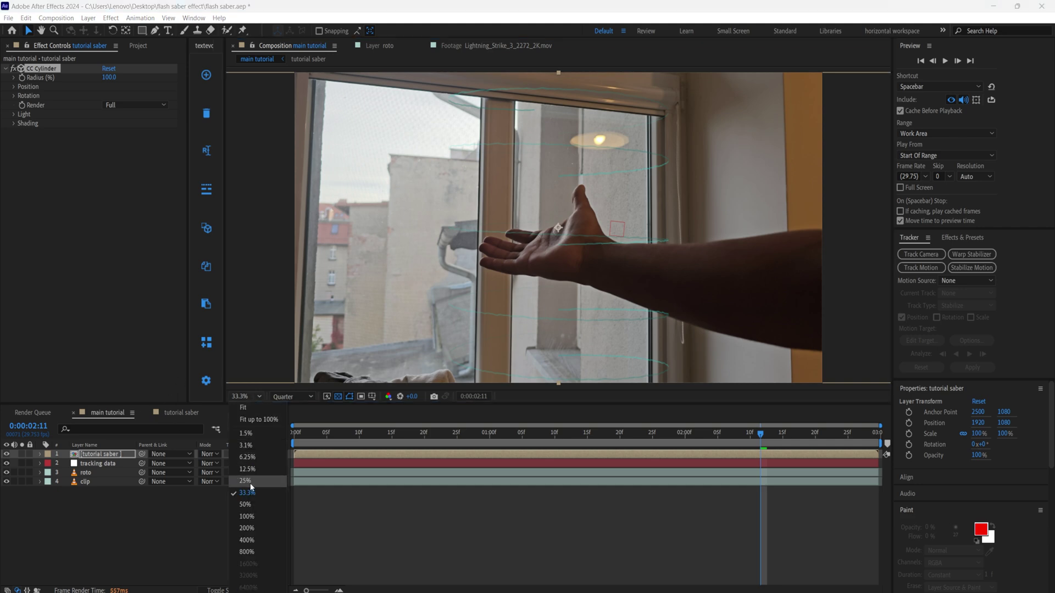
pyautogui.click(250, 483)
pyautogui.click(248, 396)
pyautogui.click(281, 416)
# - In the tutorial saber composition, show the mask paths and lower the right end of the second saber layer's line
pyautogui.click(177, 414)
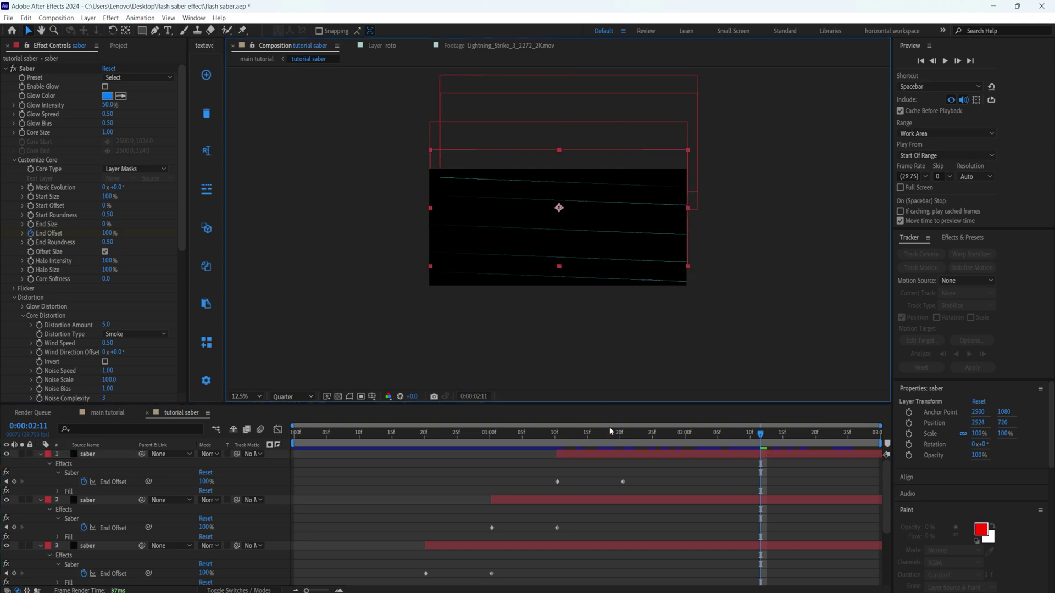
pyautogui.click(614, 499)
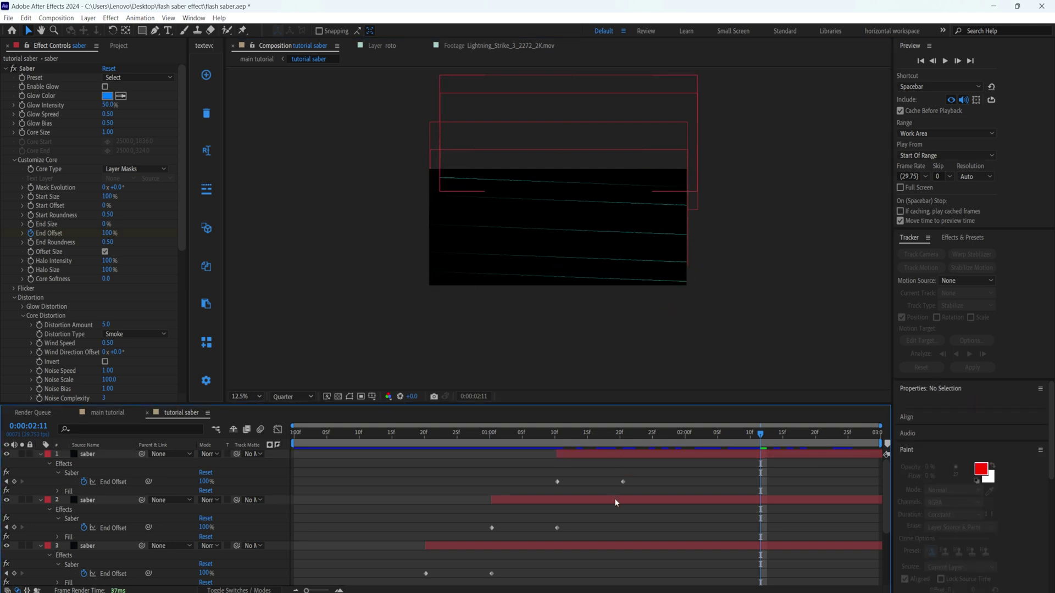
pyautogui.click(351, 397)
pyautogui.click(705, 215)
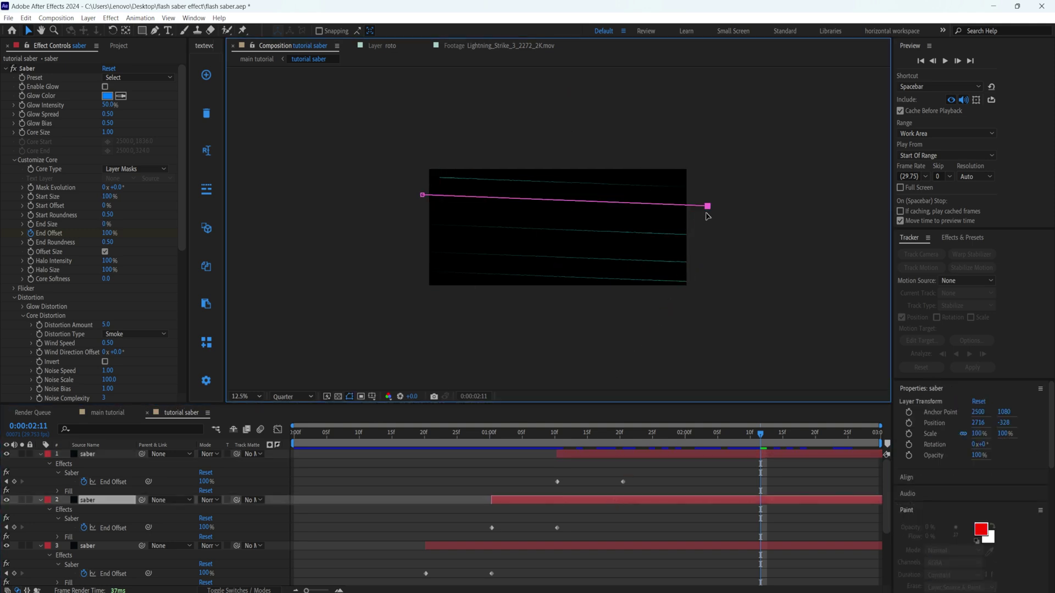
pyautogui.click(676, 241)
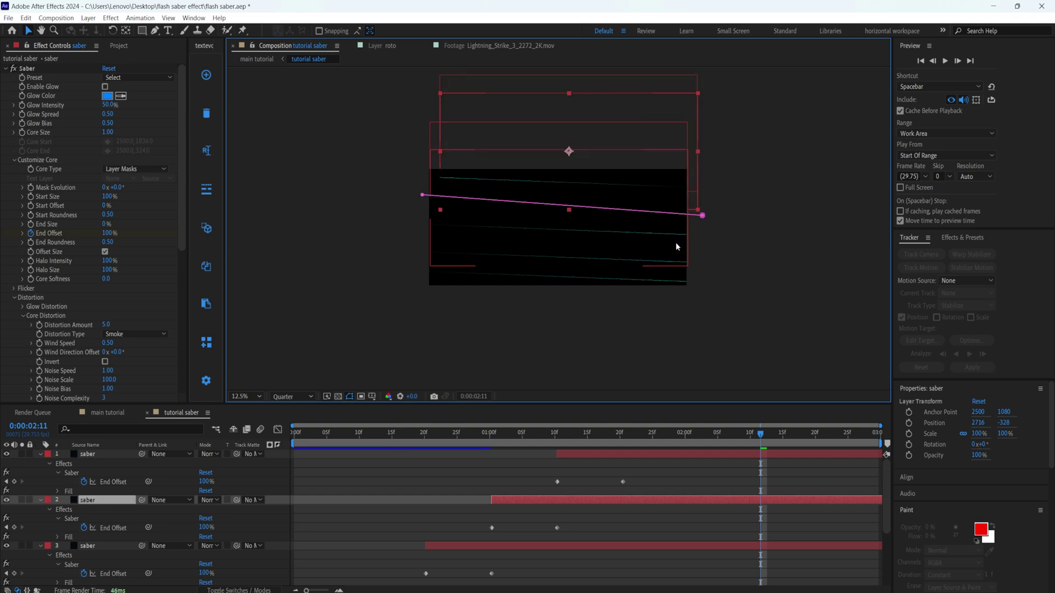
pyautogui.click(677, 238)
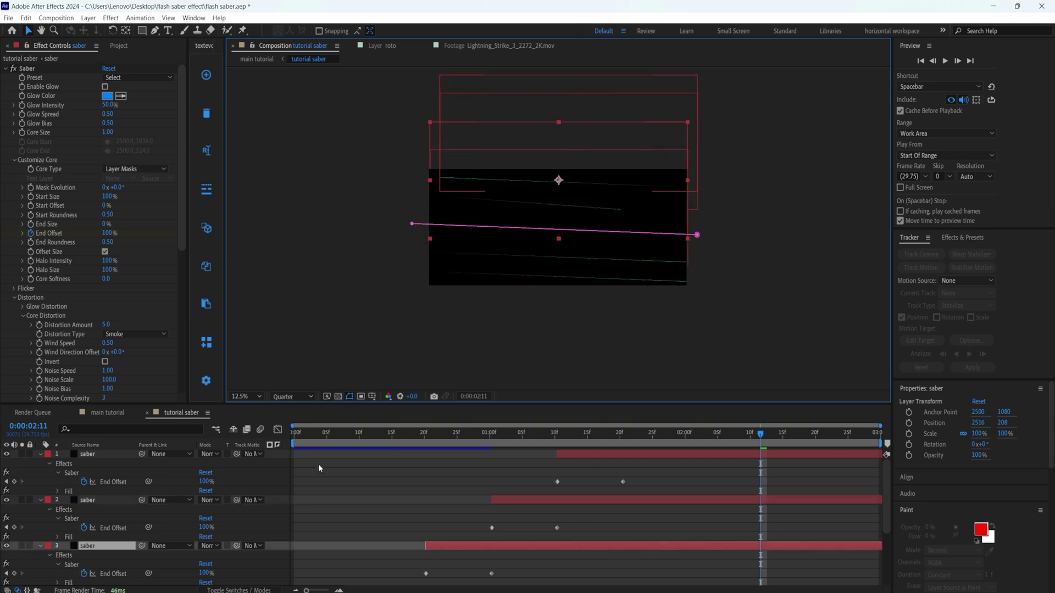
# - In the main tutorial composition, set the tutorial saber layer's CC Cylinder radius to 52 and its Z rotation to -84°
pyautogui.click(106, 411)
pyautogui.moveTo(754, 432); pyautogui.dragTo(531, 423)
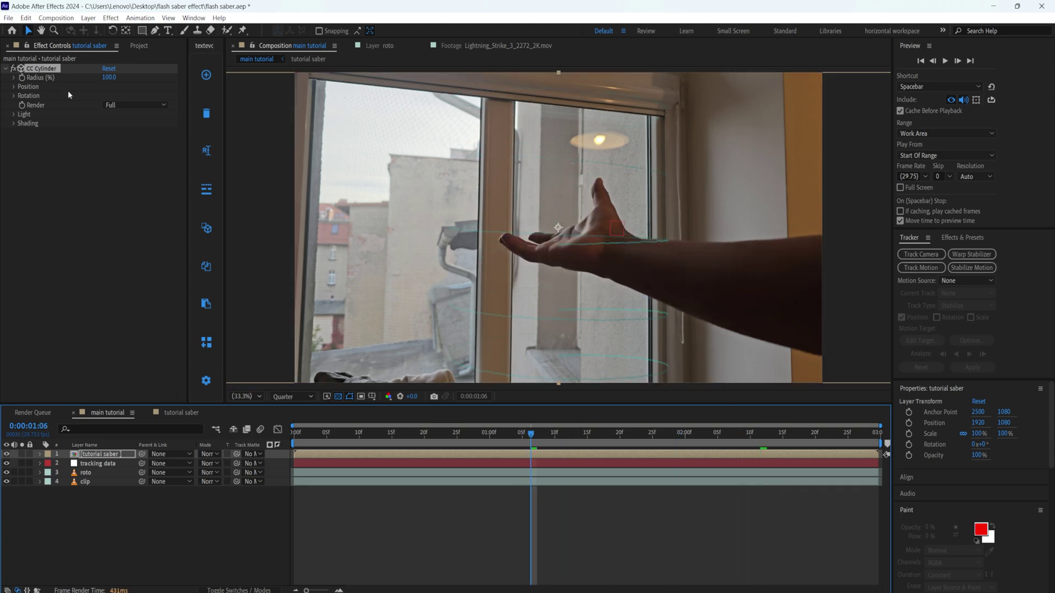
pyautogui.click(13, 87)
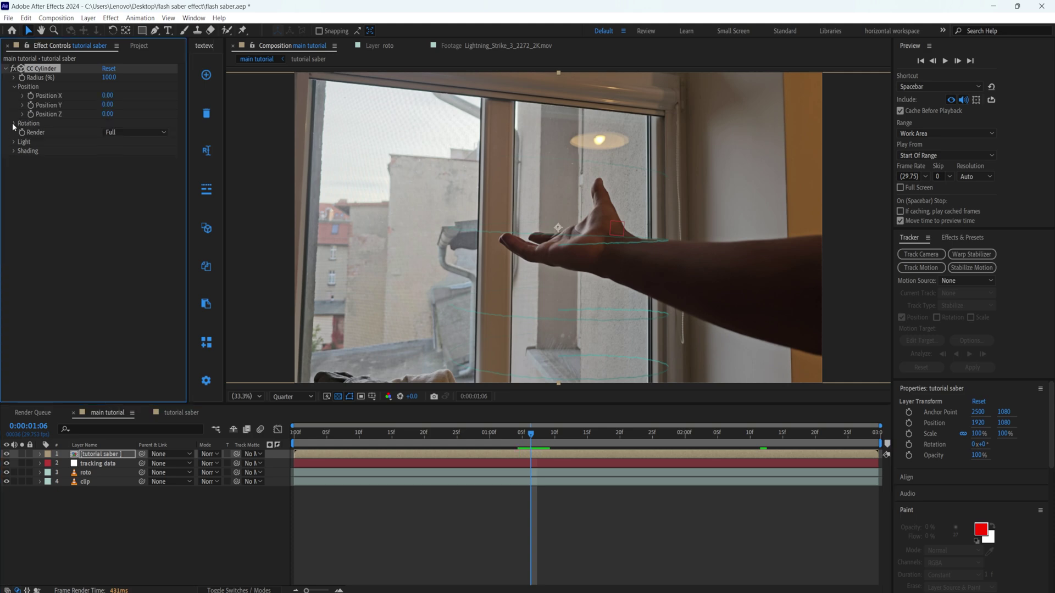
pyautogui.click(14, 124)
pyautogui.moveTo(108, 80); pyautogui.dragTo(89, 82)
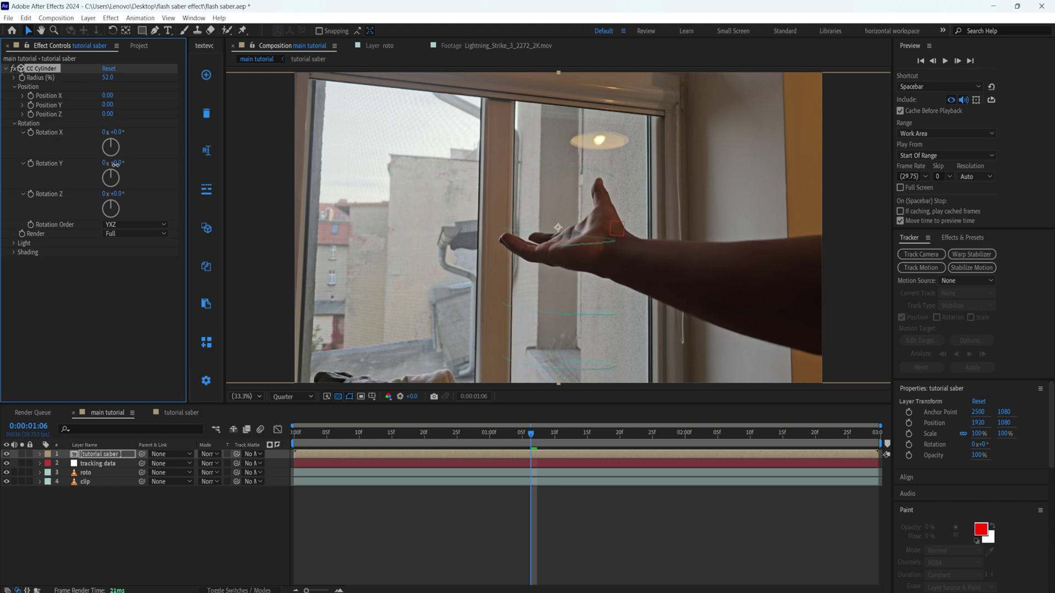
pyautogui.moveTo(115, 194); pyautogui.dragTo(81, 210)
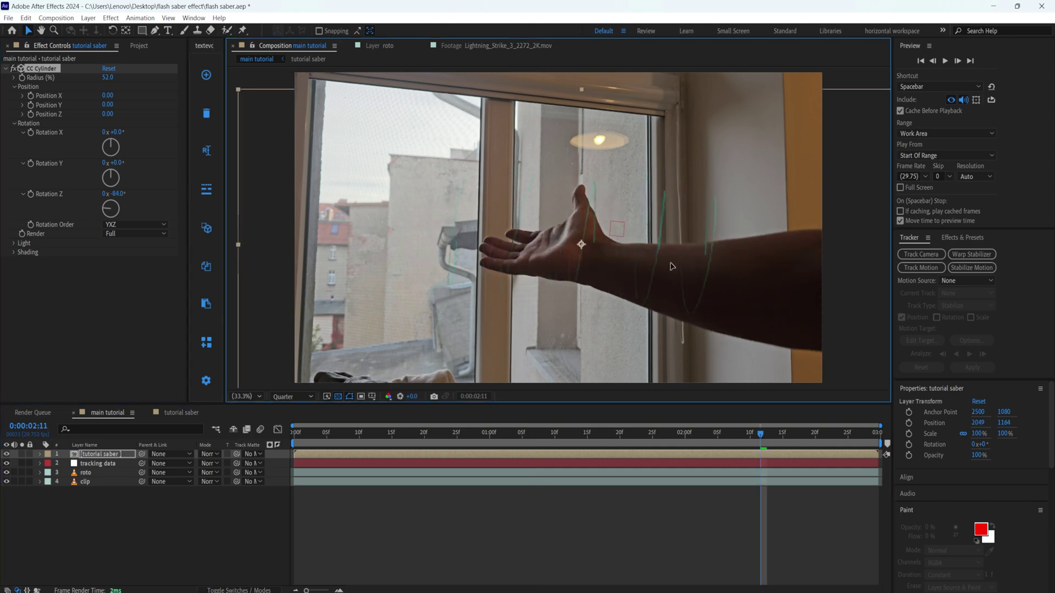
# - Move the tutorial saber layer over the forearm and set the cylinder's Render option to Outside
pyautogui.moveTo(671, 266); pyautogui.dragTo(738, 283)
pyautogui.click(134, 233)
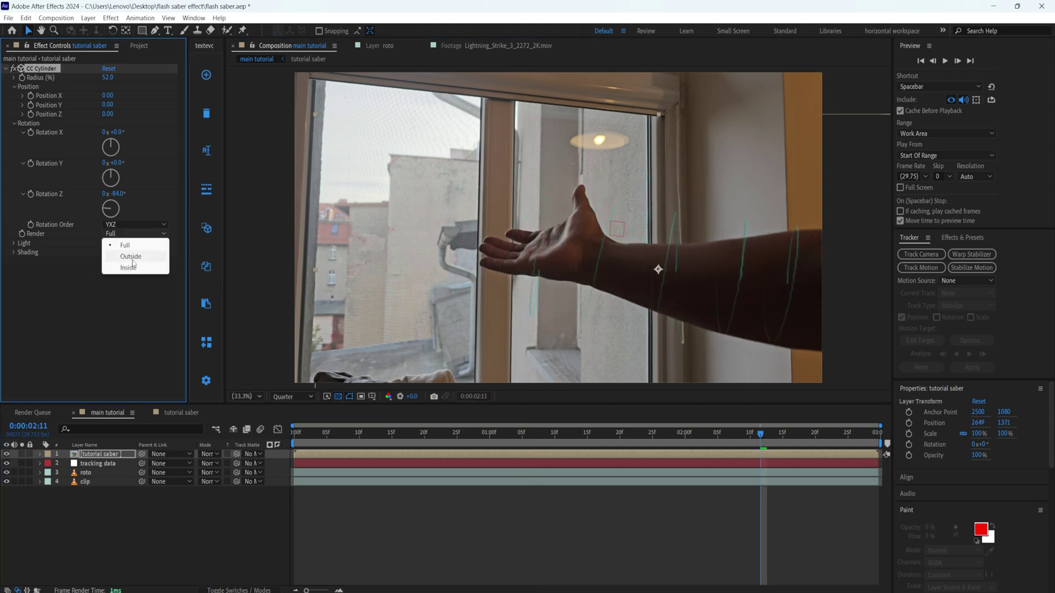
pyautogui.click(123, 259)
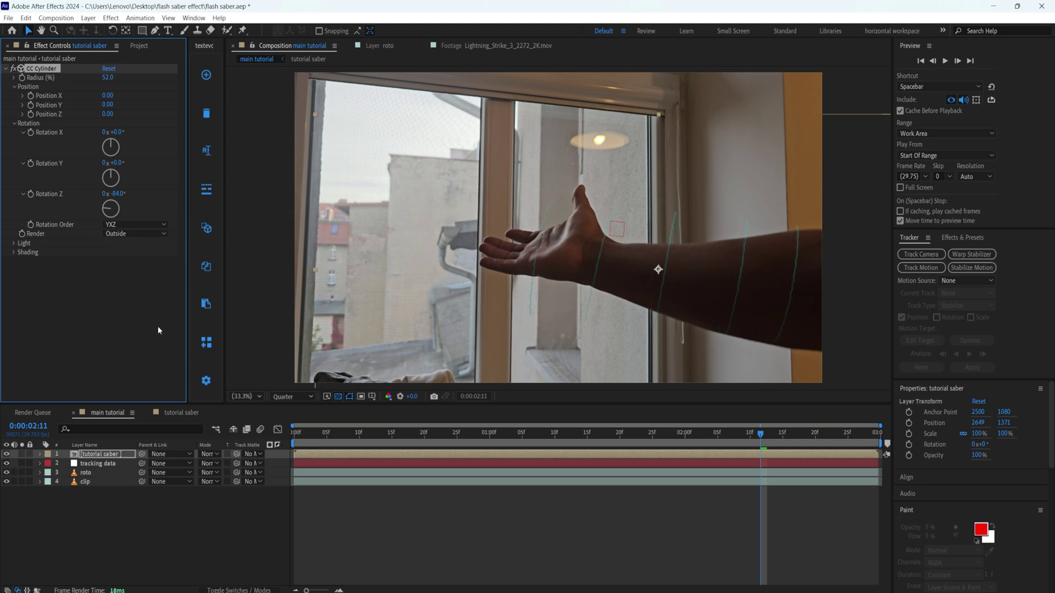
# - Rename the tutorial saber layer as outside, parent it to the tracking data layer, and scrub to check the tracking
pyautogui.click(111, 455)
pyautogui.rightClick(111, 455)
pyautogui.click(160, 433)
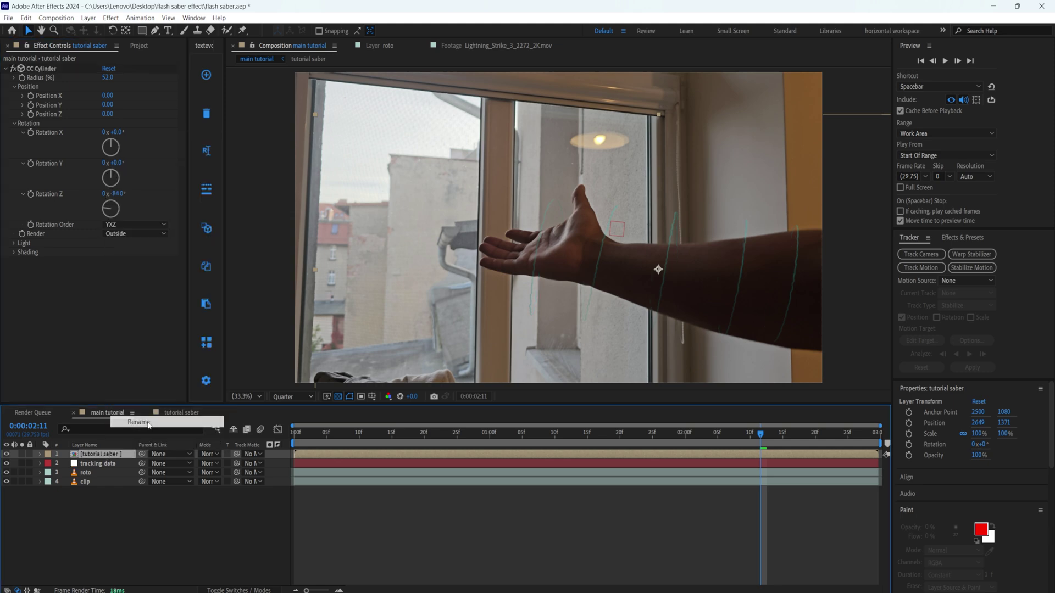
pyautogui.write('outside')
pyautogui.press('Return')
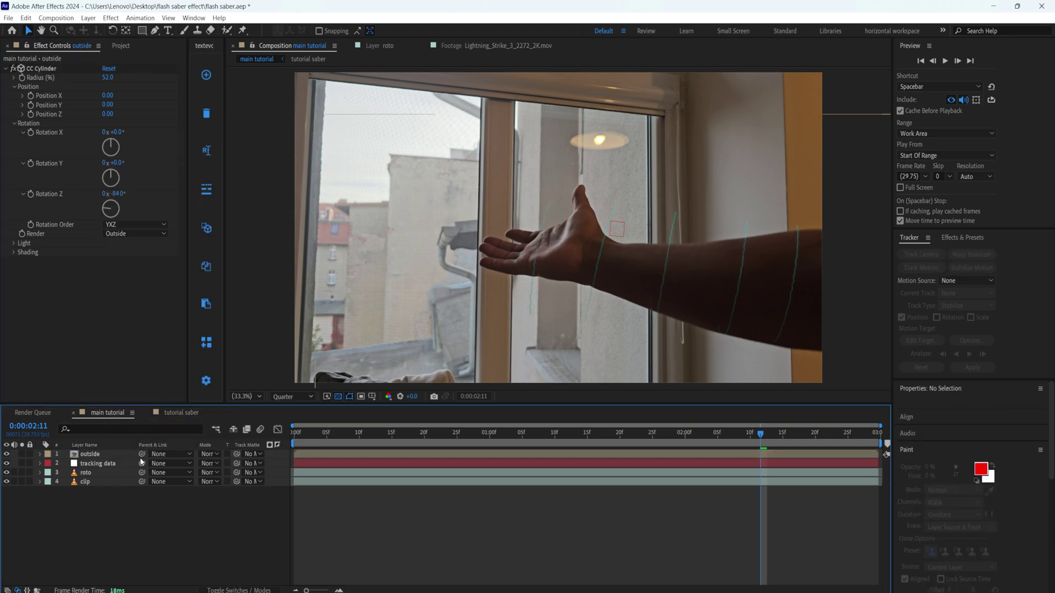
pyautogui.moveTo(103, 457); pyautogui.dragTo(95, 467)
pyautogui.moveTo(763, 433); pyautogui.dragTo(742, 433)
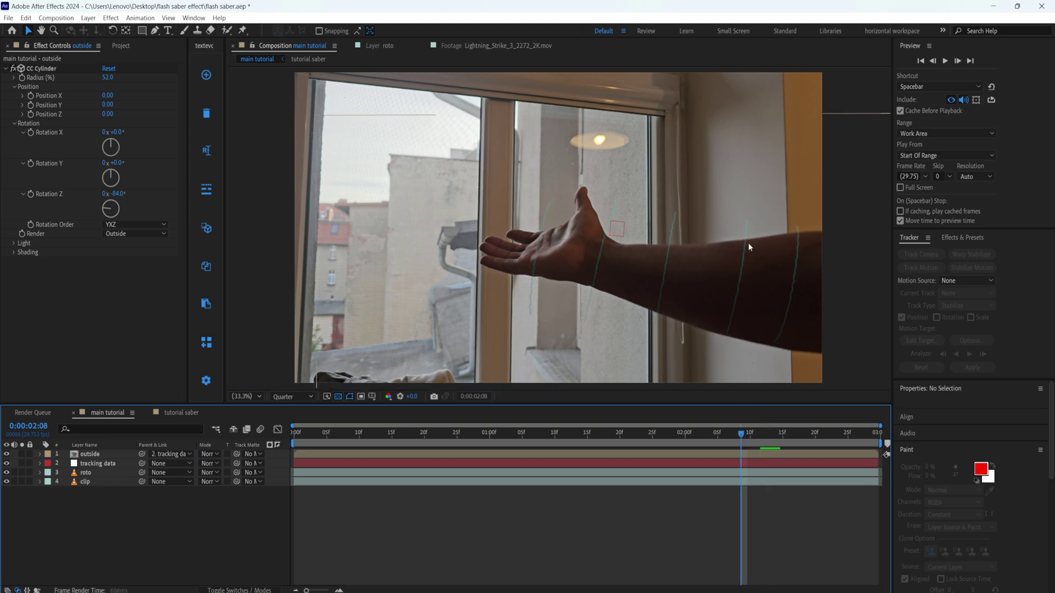
# - Set the outside layer's CC Cylinder radius to 70 and nudge the layer down to align its lines with the forearm
pyautogui.click(747, 273)
pyautogui.moveTo(743, 288); pyautogui.dragTo(736, 293)
pyautogui.click(107, 77)
pyautogui.write('70')
pyautogui.press('Return')
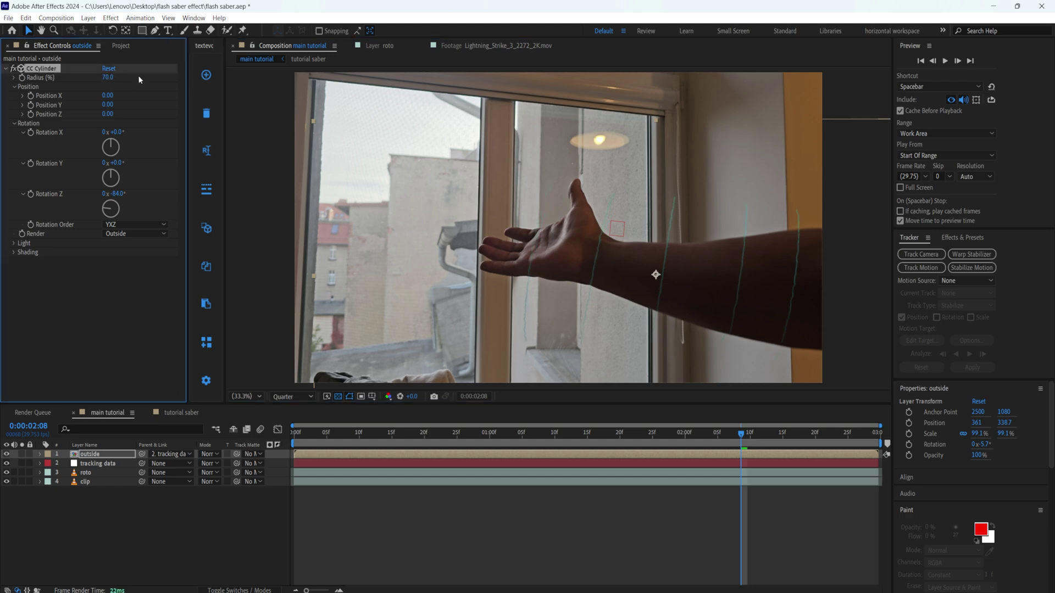
pyautogui.moveTo(742, 285); pyautogui.dragTo(740, 289)
pyautogui.click(170, 502)
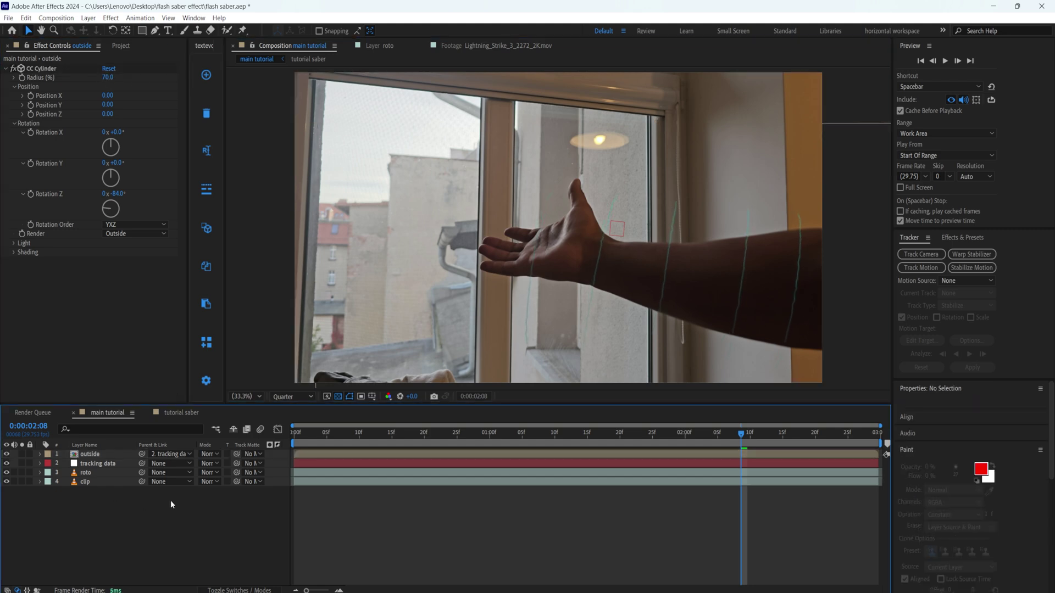
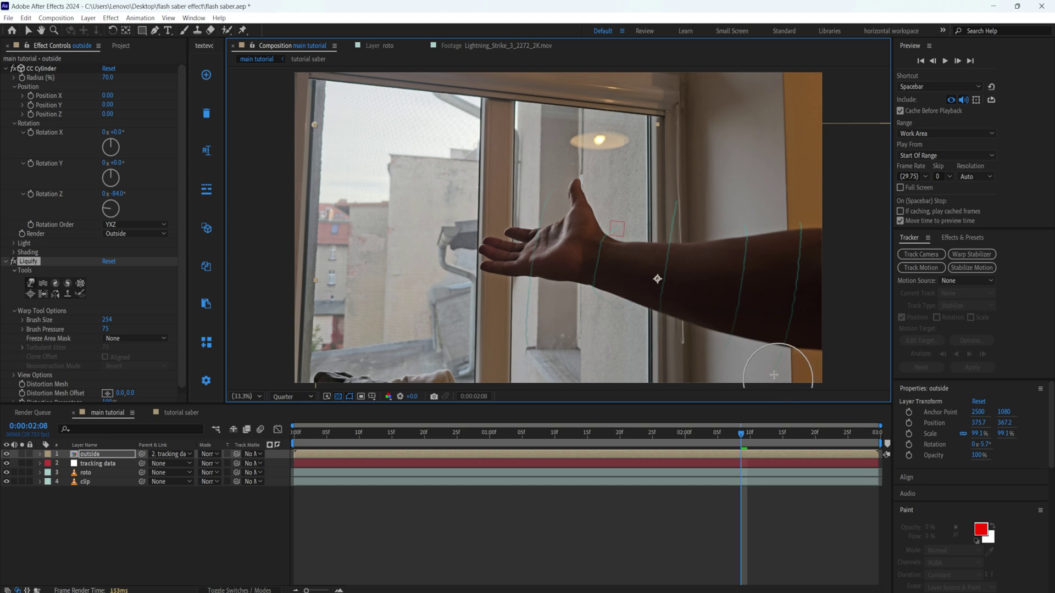
# - Warp the outside layer's line ends above and below the arm and hand inward with Liquify so they hug the arm's contour
pyautogui.moveTo(774, 370); pyautogui.dragTo(776, 353)
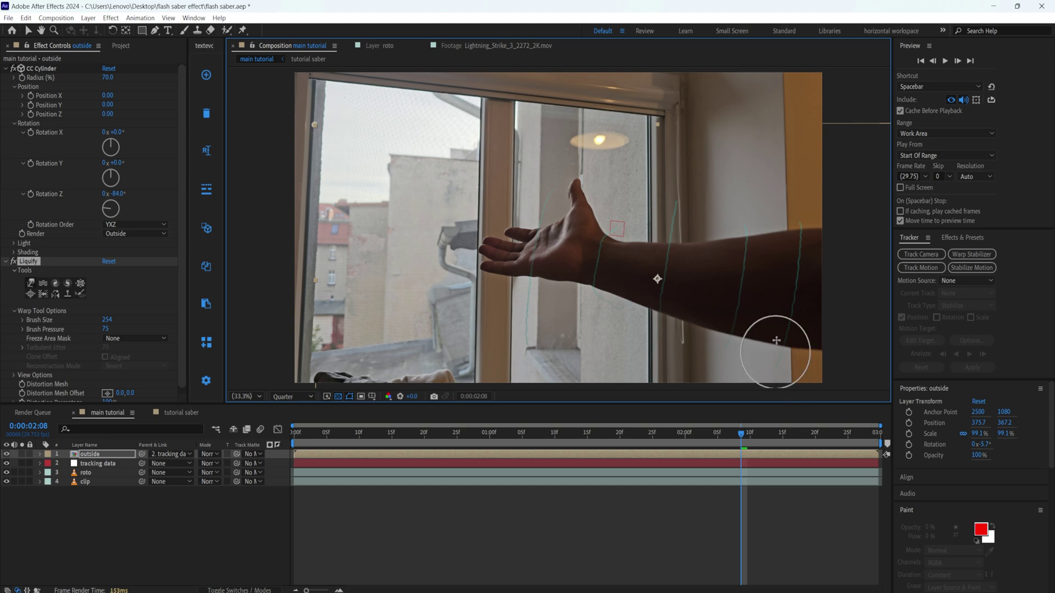
pyautogui.moveTo(774, 369); pyautogui.dragTo(776, 340)
pyautogui.moveTo(684, 219); pyautogui.dragTo(687, 234)
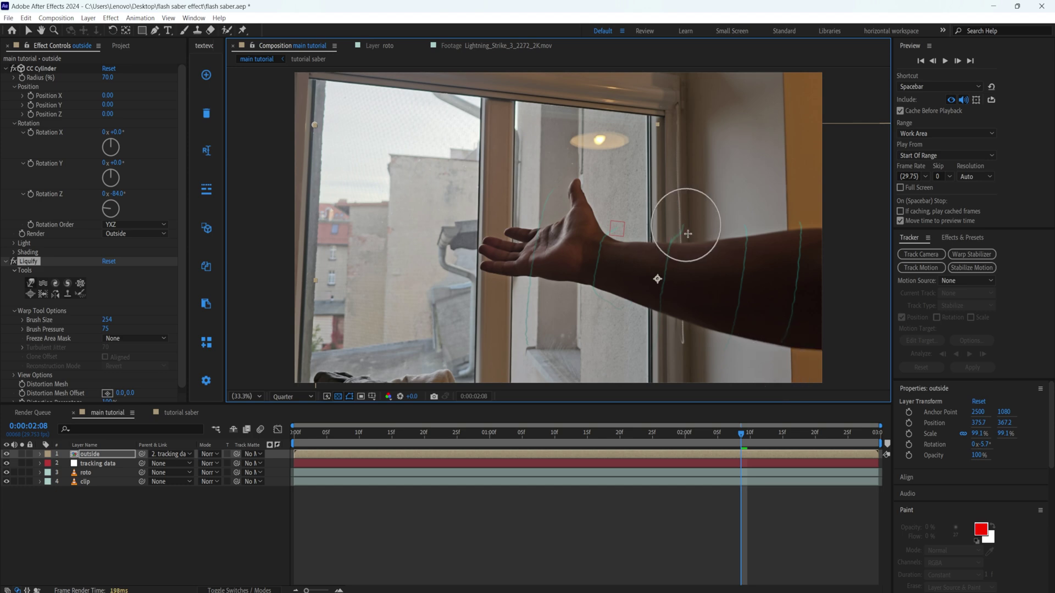
pyautogui.moveTo(550, 197); pyautogui.dragTo(565, 214)
pyautogui.moveTo(525, 345); pyautogui.dragTo(548, 301)
pyautogui.moveTo(627, 300); pyautogui.dragTo(614, 282)
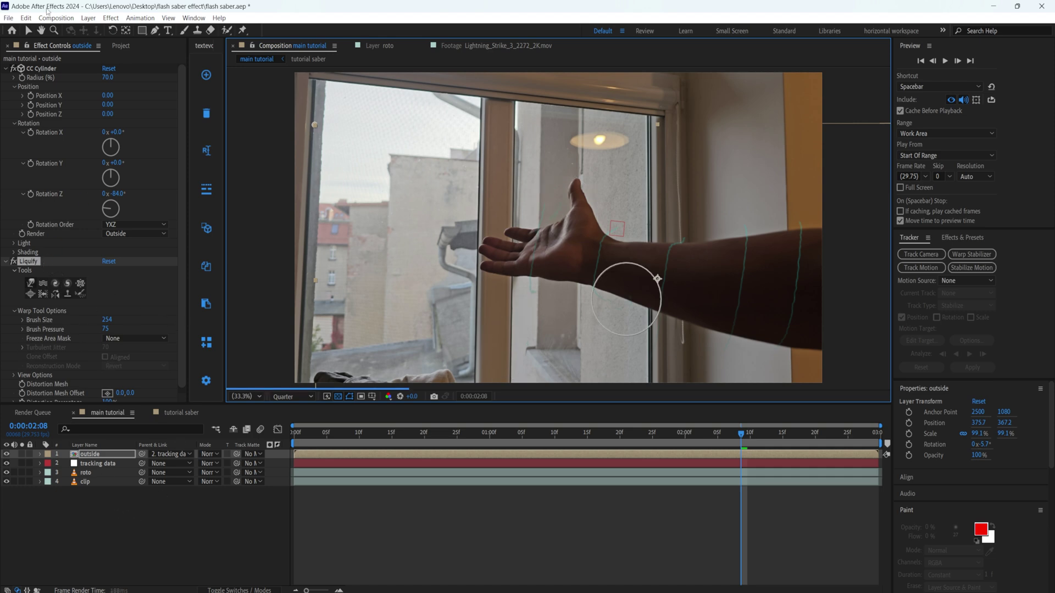
pyautogui.click(27, 33)
# - Apply Deep Glow to the outside layer with a radius of 613 and an exposure of 2.93
pyautogui.scroll(-1, 182, 325)
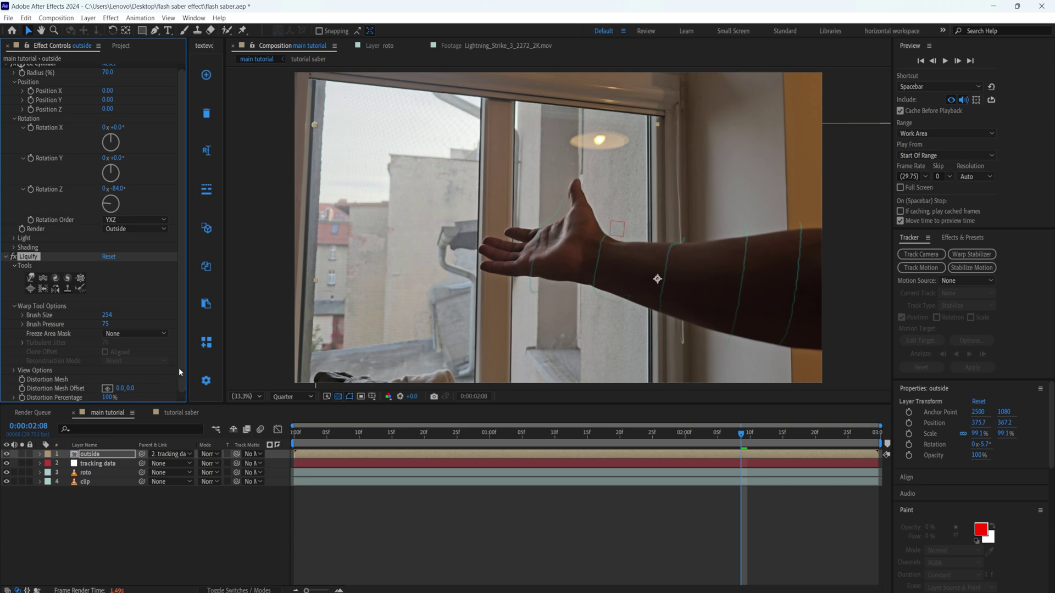
pyautogui.click(103, 457)
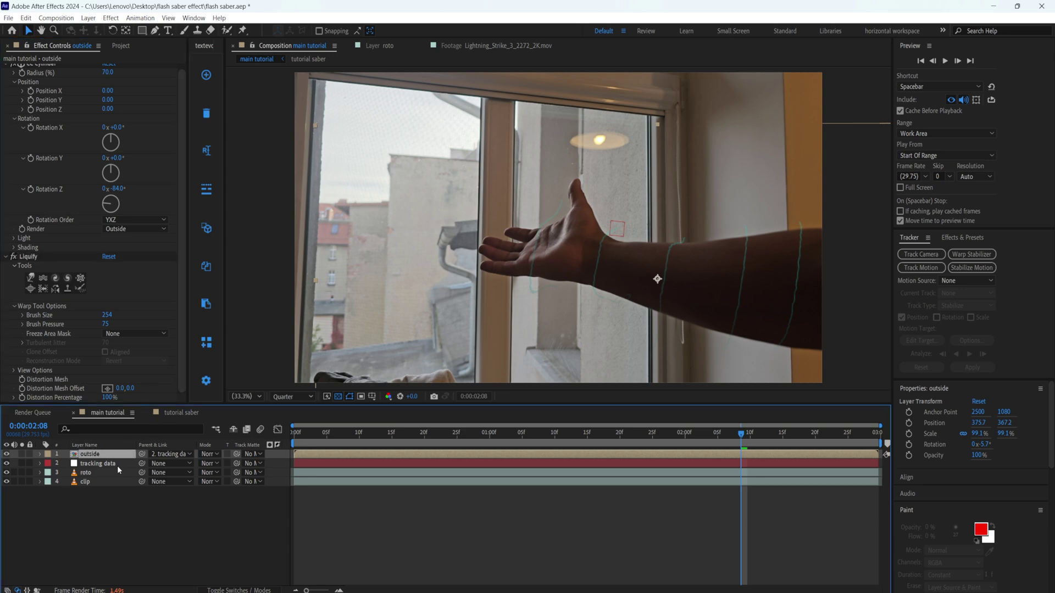
pyautogui.hotkey('ctrl', 'space')
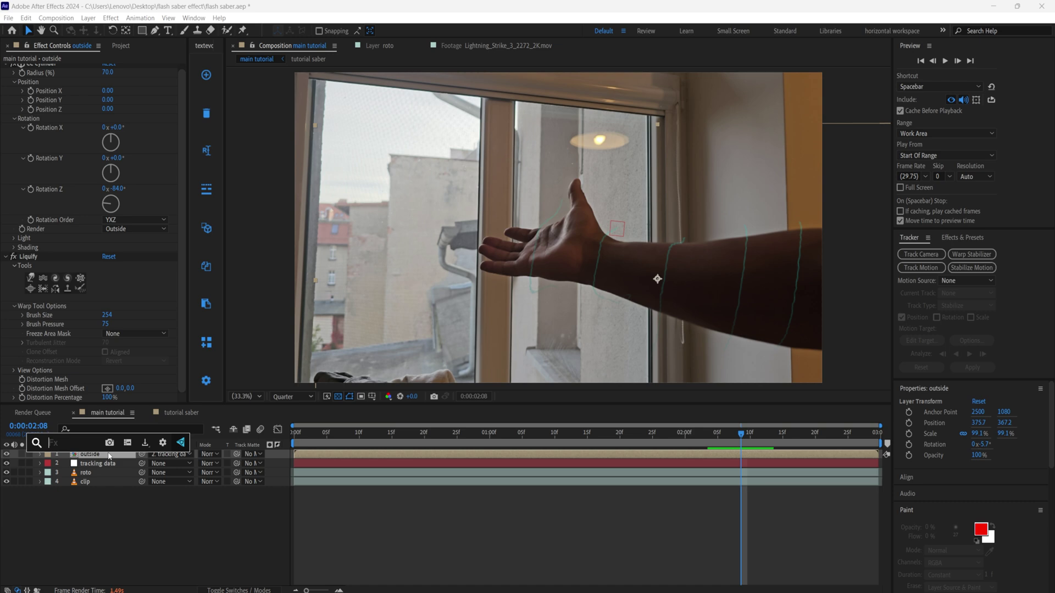
pyautogui.write('glo')
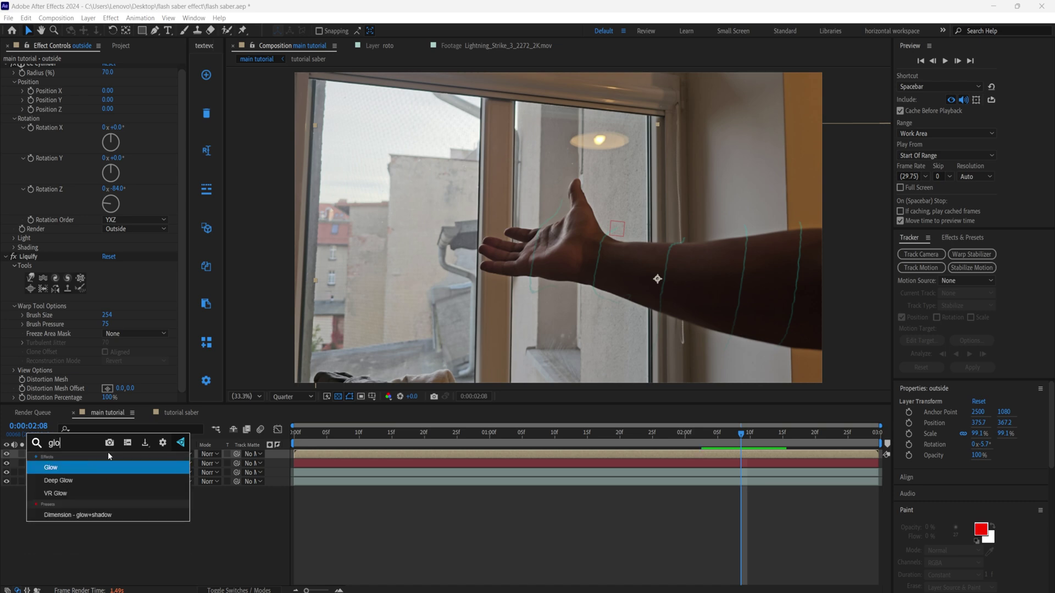
pyautogui.click(71, 479)
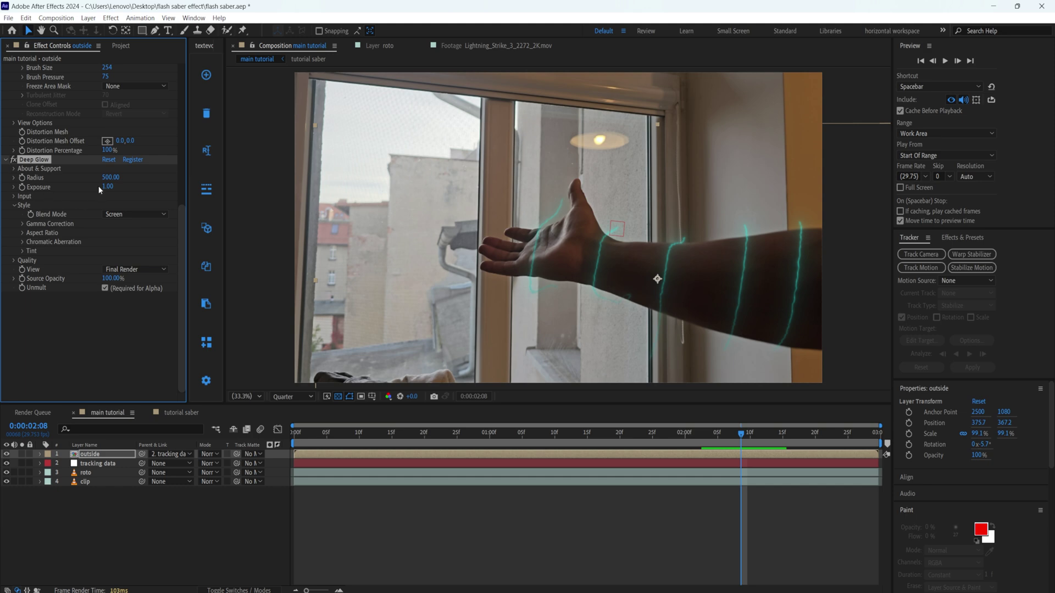
pyautogui.moveTo(111, 178); pyautogui.dragTo(145, 186)
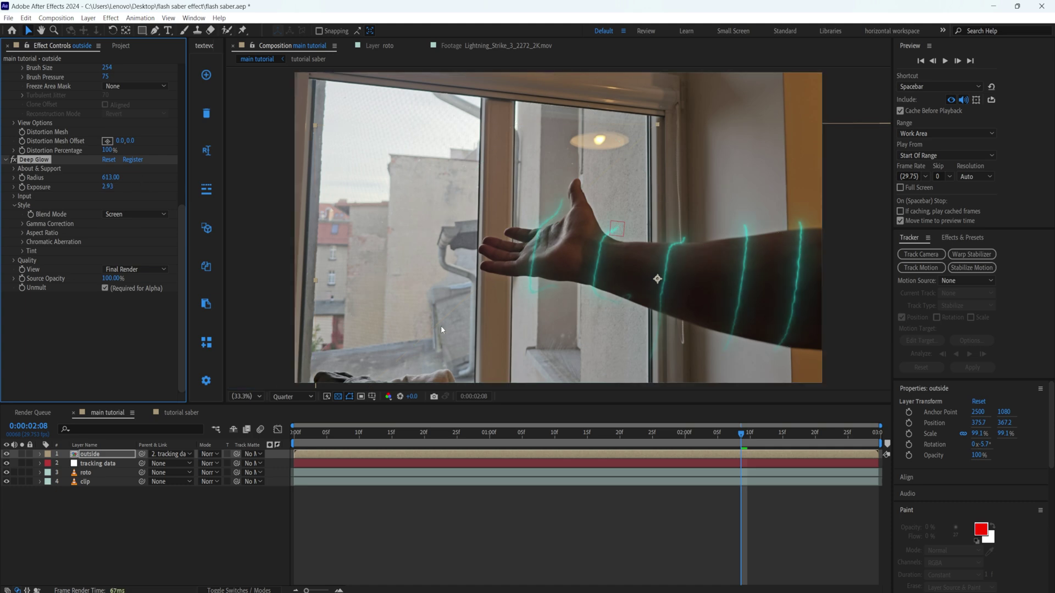
# - Reduce the outside layer's Liquify brush size to 87 and touch up the stray line ends below the wrist
pyautogui.scroll(2, 179, 259)
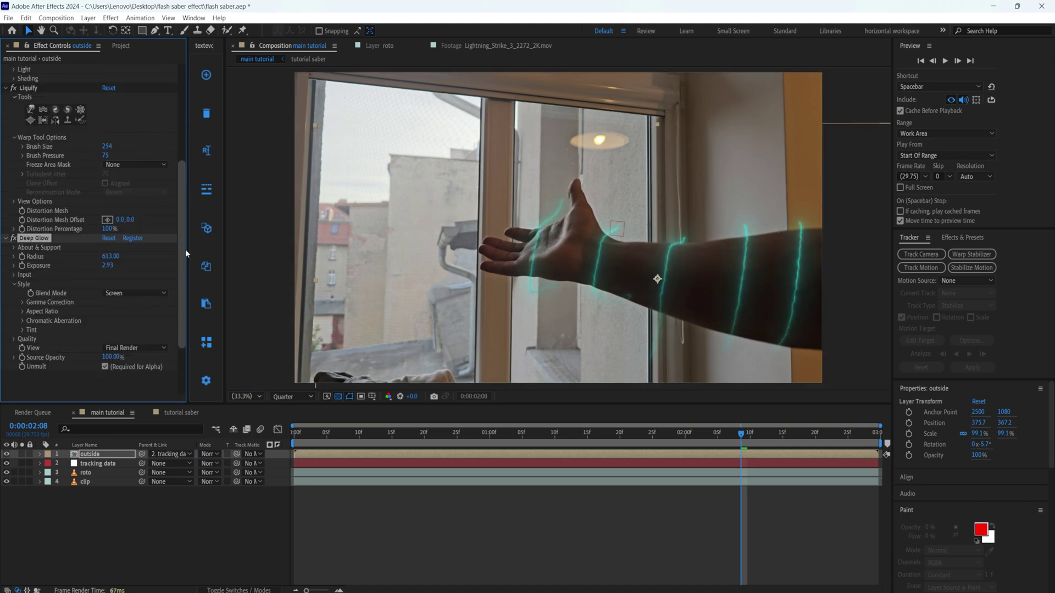
pyautogui.scroll(1, 32, 133)
pyautogui.click(29, 149)
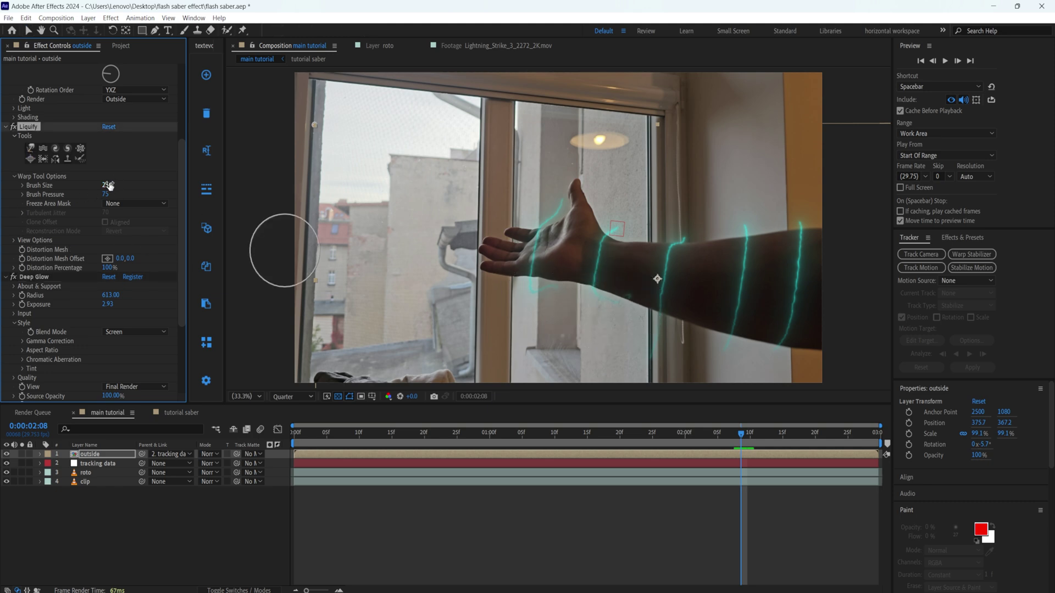
pyautogui.moveTo(110, 186); pyautogui.dragTo(40, 202)
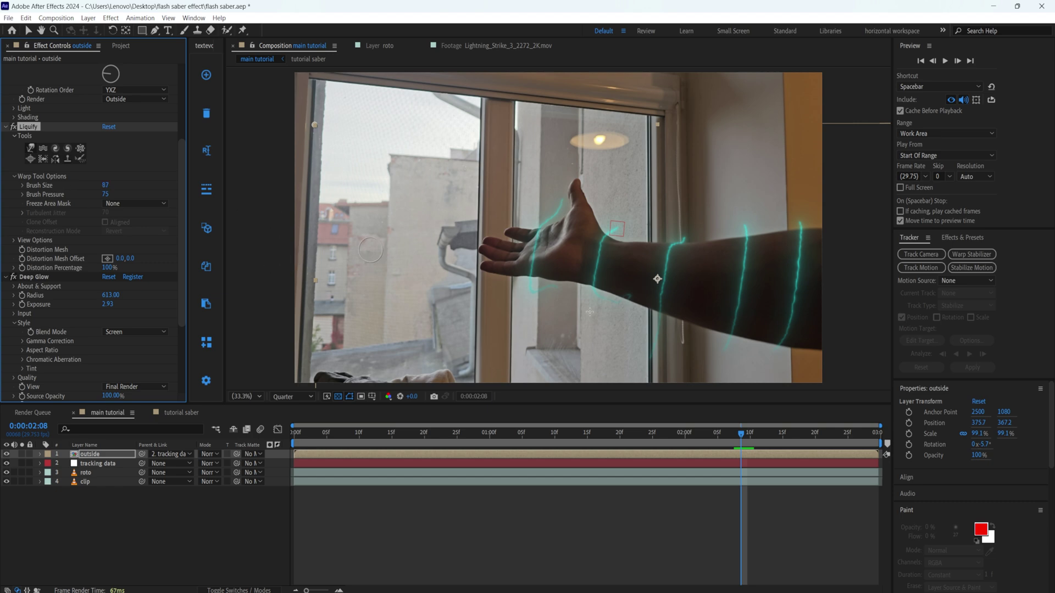
pyautogui.click(627, 291)
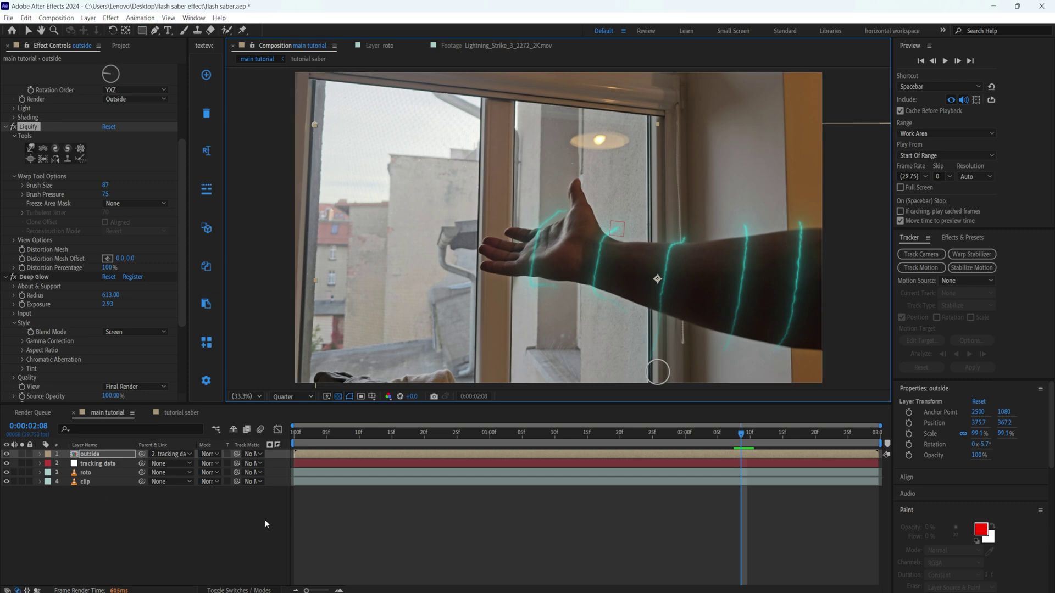
# - Toggle the outside layer's Liquify effect off and on to compare the lines with and without the warp
pyautogui.click(96, 458)
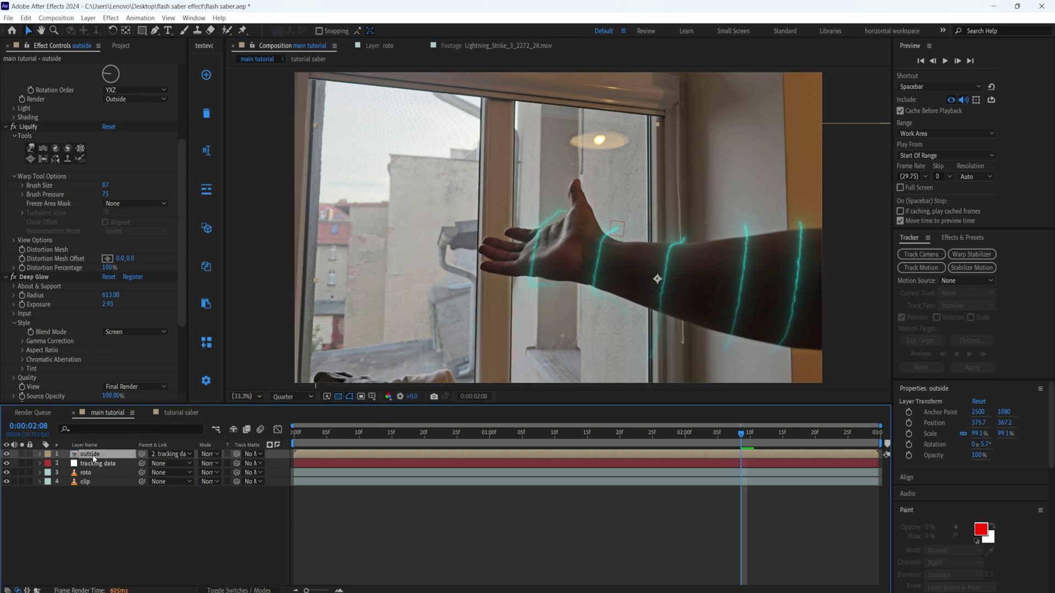
pyautogui.click(13, 128)
pyautogui.click(13, 128)
pyautogui.click(13, 128)
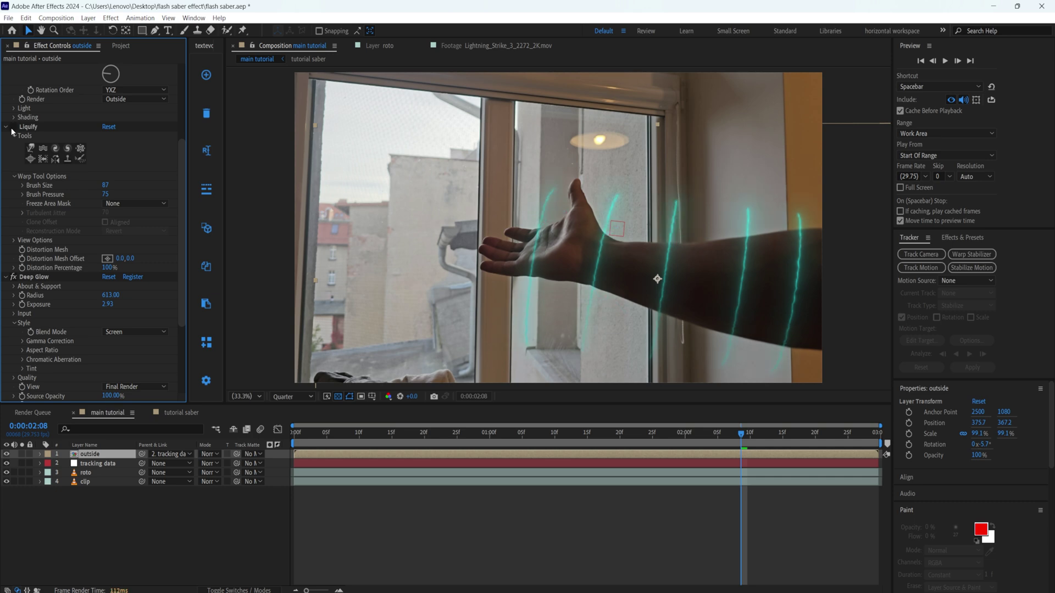
pyautogui.click(13, 128)
pyautogui.click(13, 128)
pyautogui.click(13, 128)
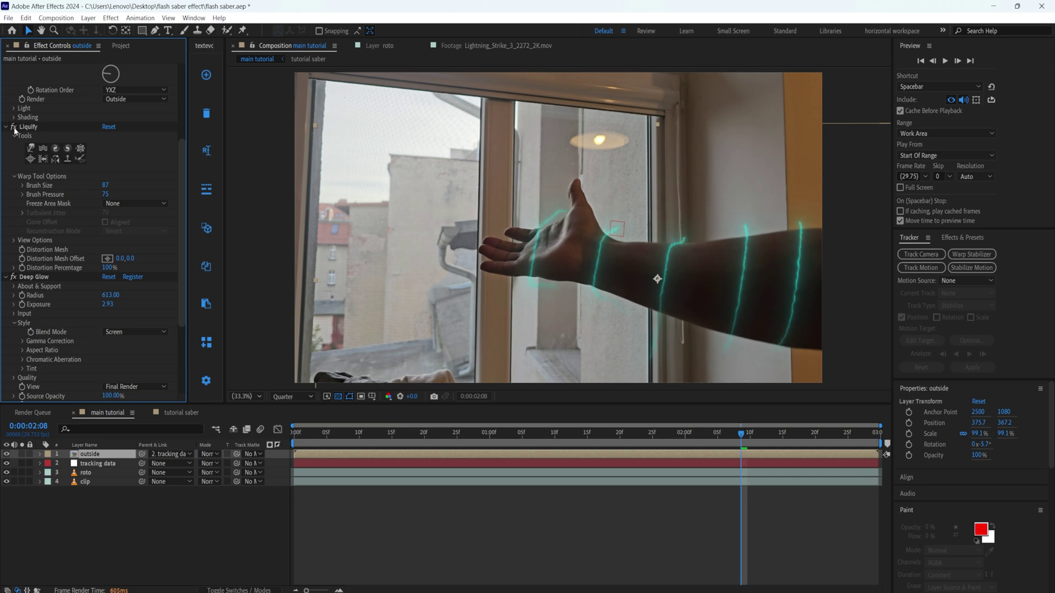
# - Duplicate the outside layer, rename the copy as inside, and place it between the roto and clip layers
pyautogui.click(103, 456)
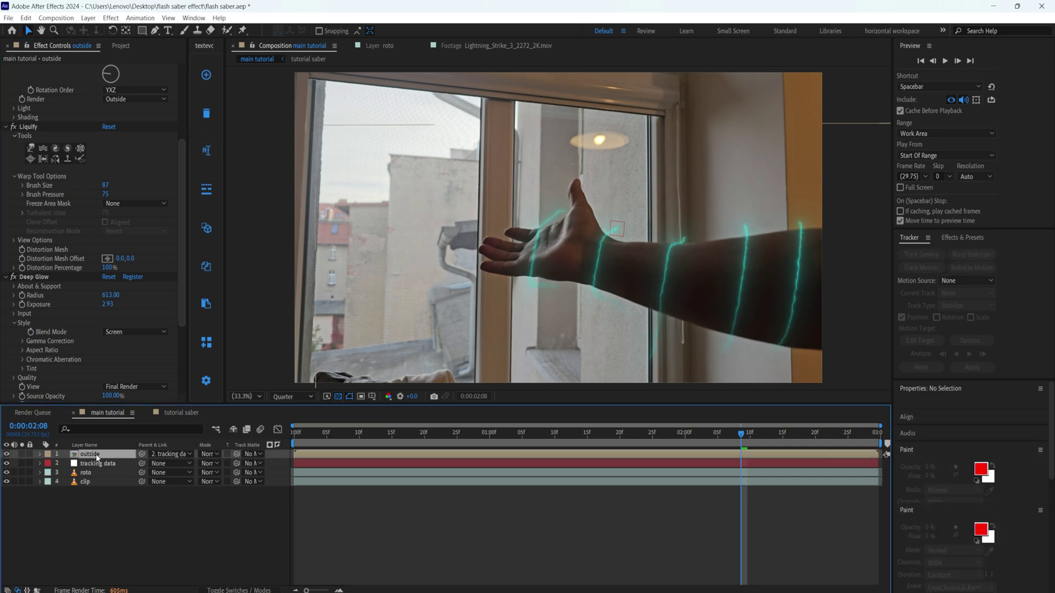
pyautogui.hotkey('ctrl', 'd')
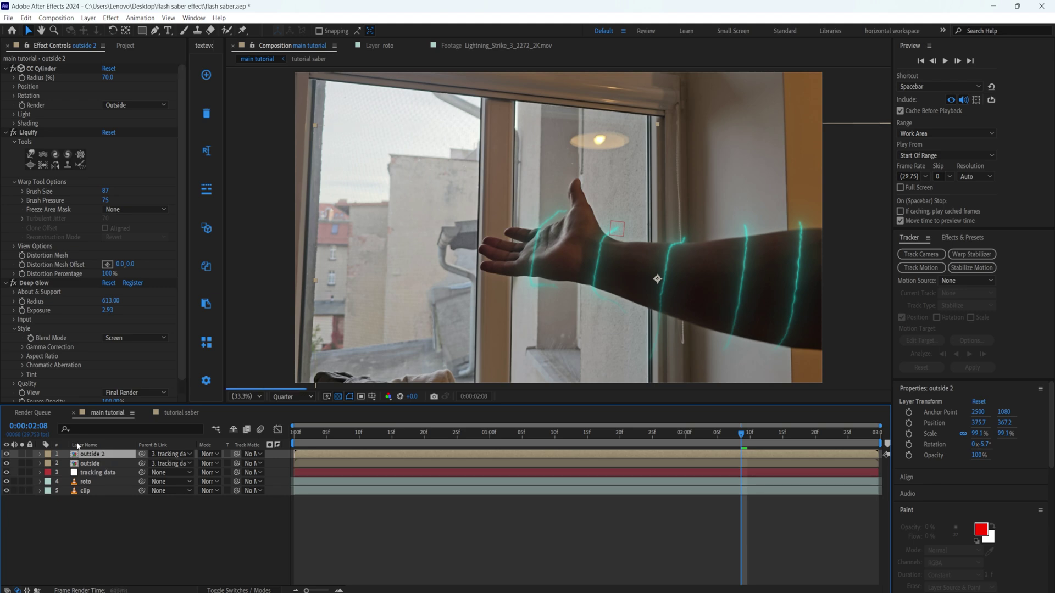
pyautogui.rightClick(95, 455)
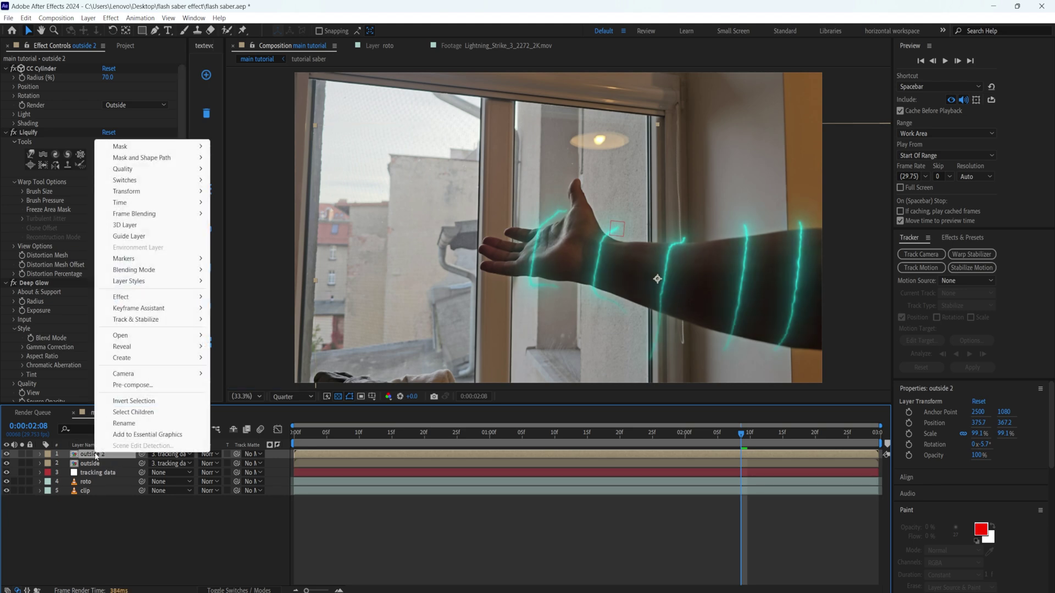
pyautogui.click(123, 423)
pyautogui.write('inside')
pyautogui.press('Return')
pyautogui.moveTo(100, 458); pyautogui.dragTo(88, 486)
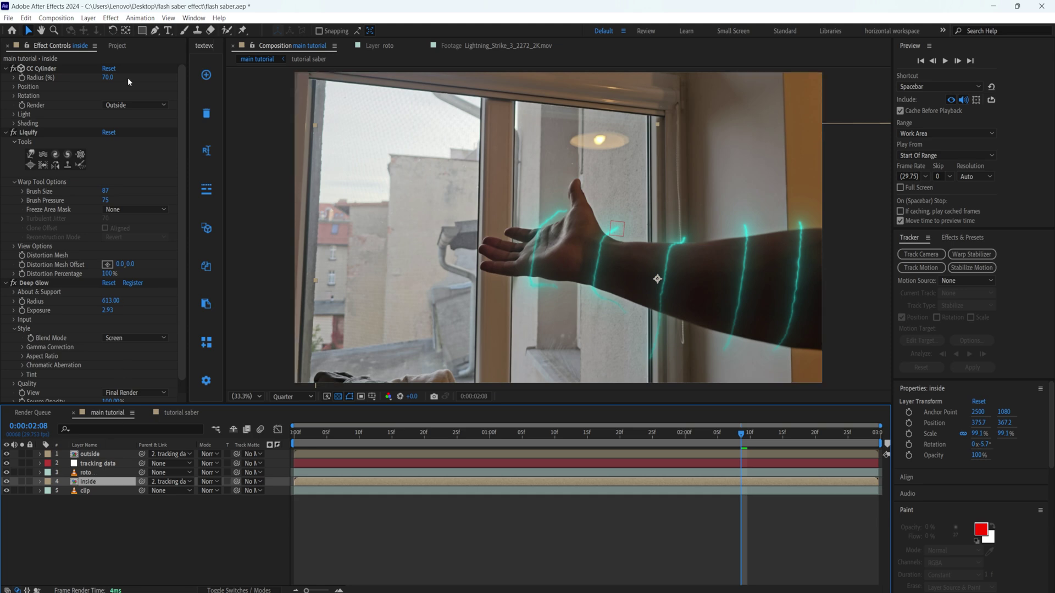
# - Set the inside layer's CC Cylinder Render option to Inside and scrub through the composition to check the wrap
pyautogui.click(137, 104)
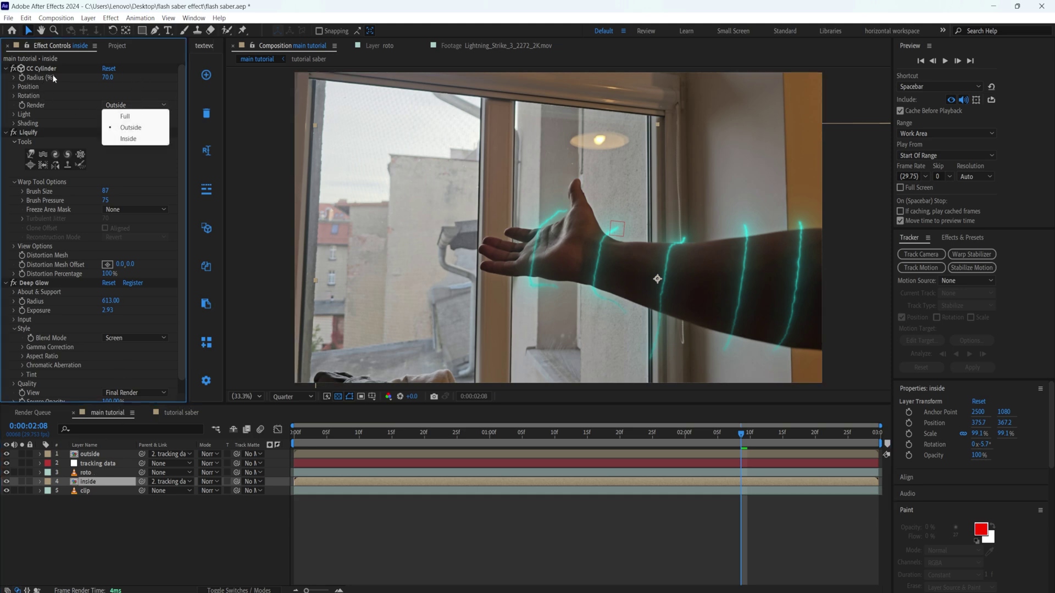
pyautogui.click(131, 139)
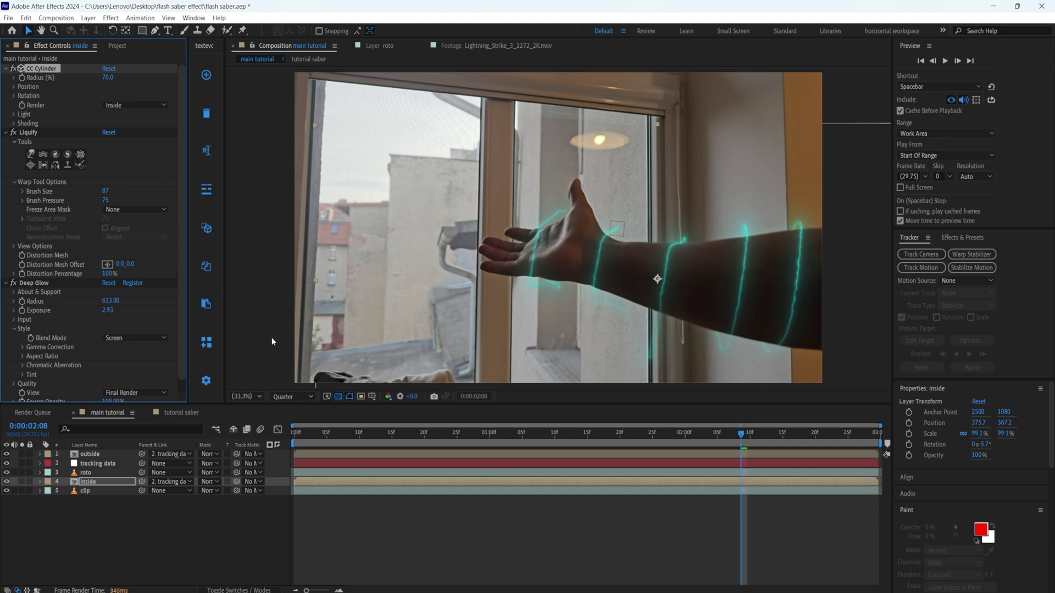
pyautogui.click(292, 519)
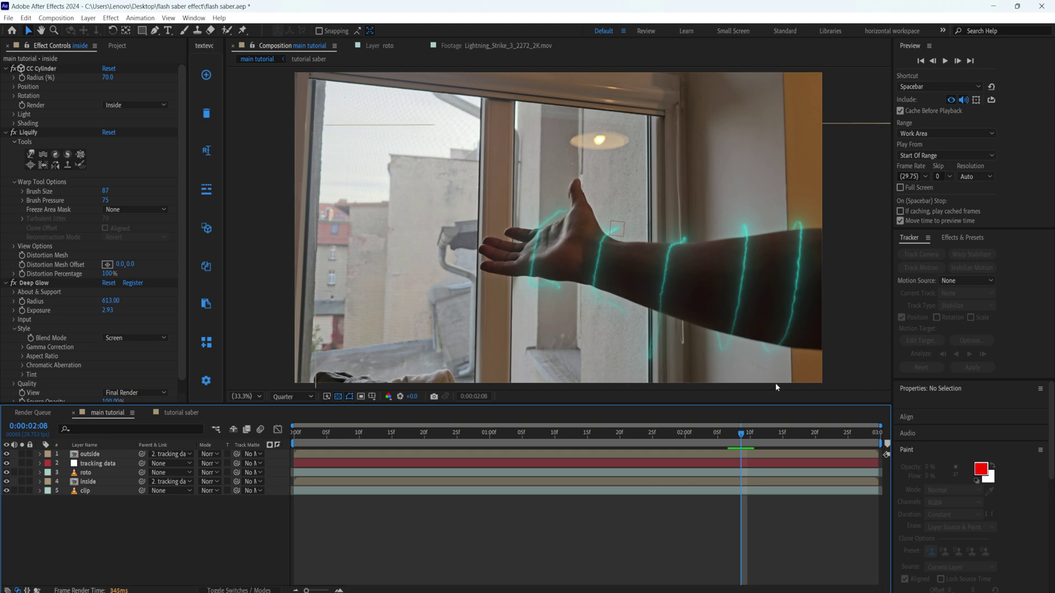
pyautogui.moveTo(530, 429); pyautogui.dragTo(301, 473)
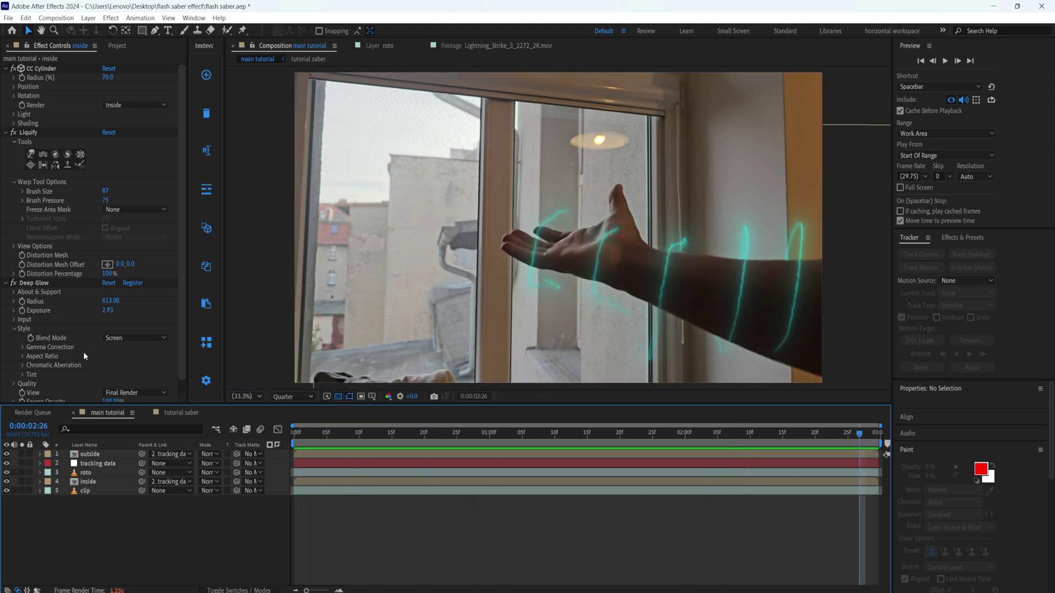
# - Warp the end of the inside layer's line hanging below the wrist with the Liquify brush
pyautogui.click(30, 156)
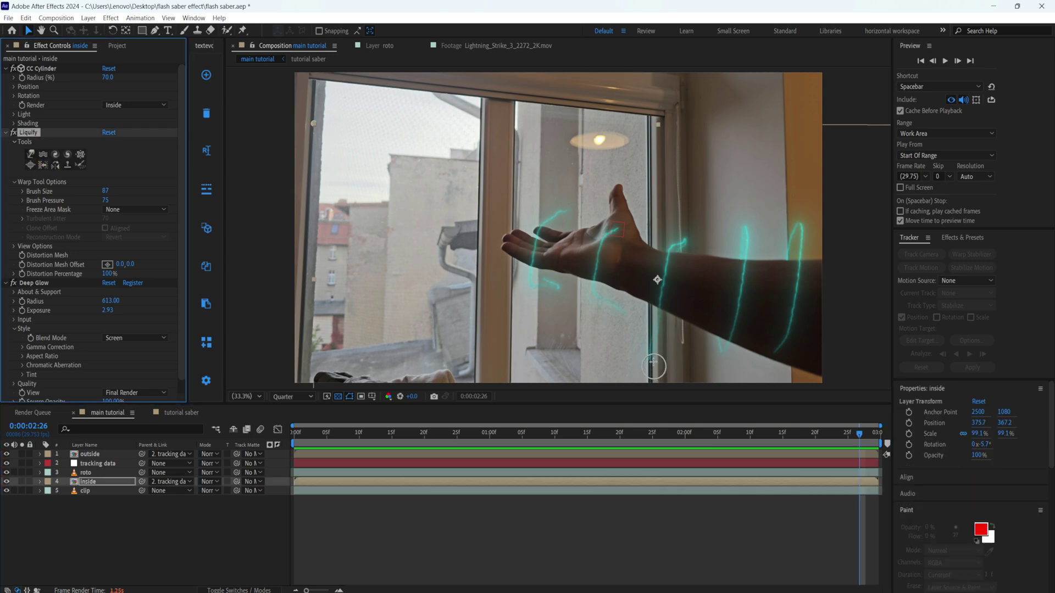
pyautogui.moveTo(653, 363)
pyautogui.mouseDown()
pyautogui.moveTo(650, 330)
pyautogui.moveTo(660, 369)
pyautogui.mouseUp()
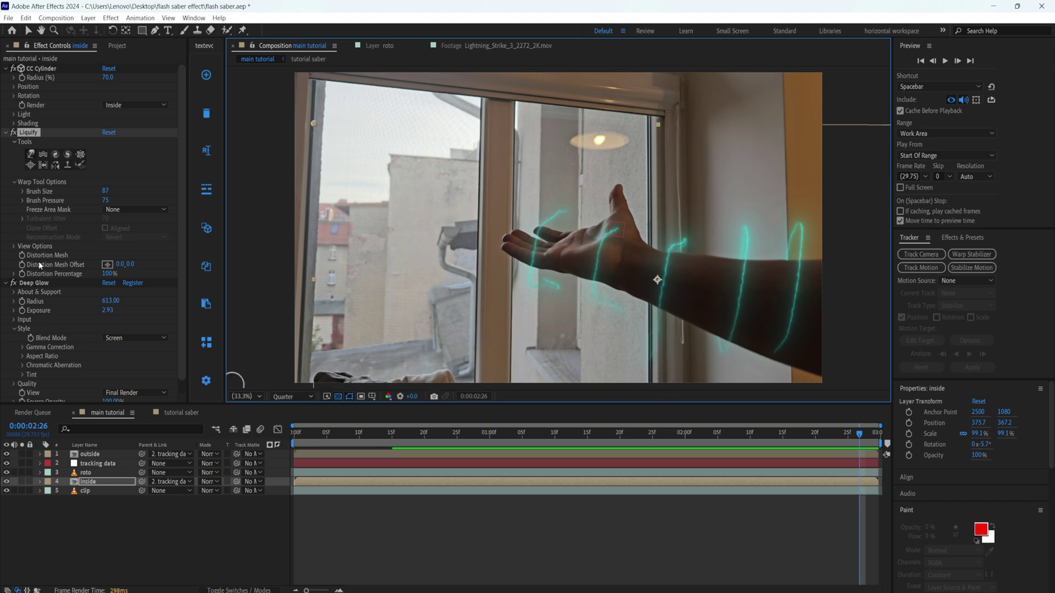
pyautogui.click(65, 281)
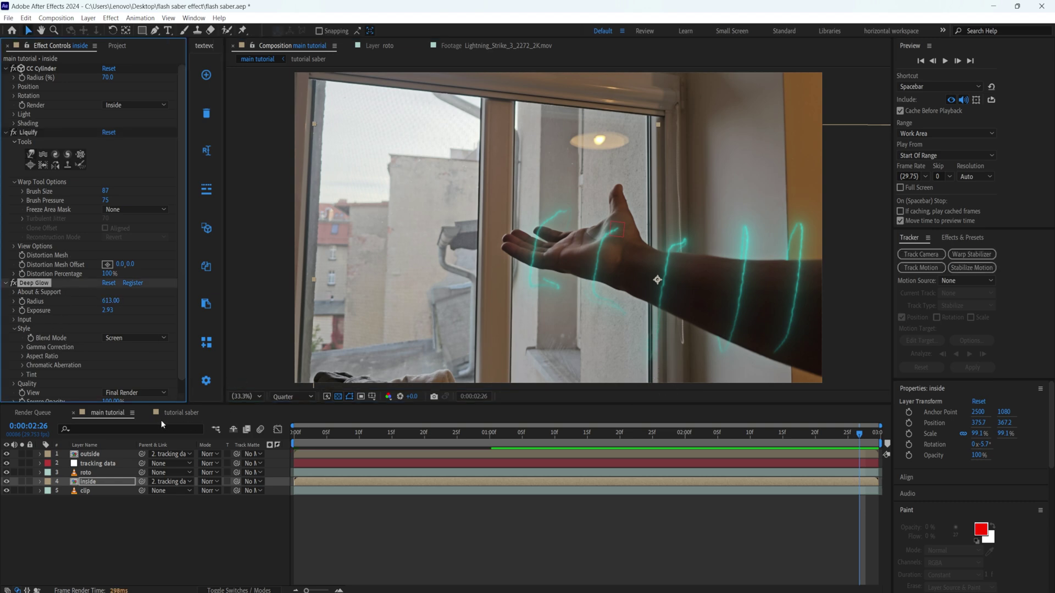
pyautogui.click(179, 506)
pyautogui.press('Home')
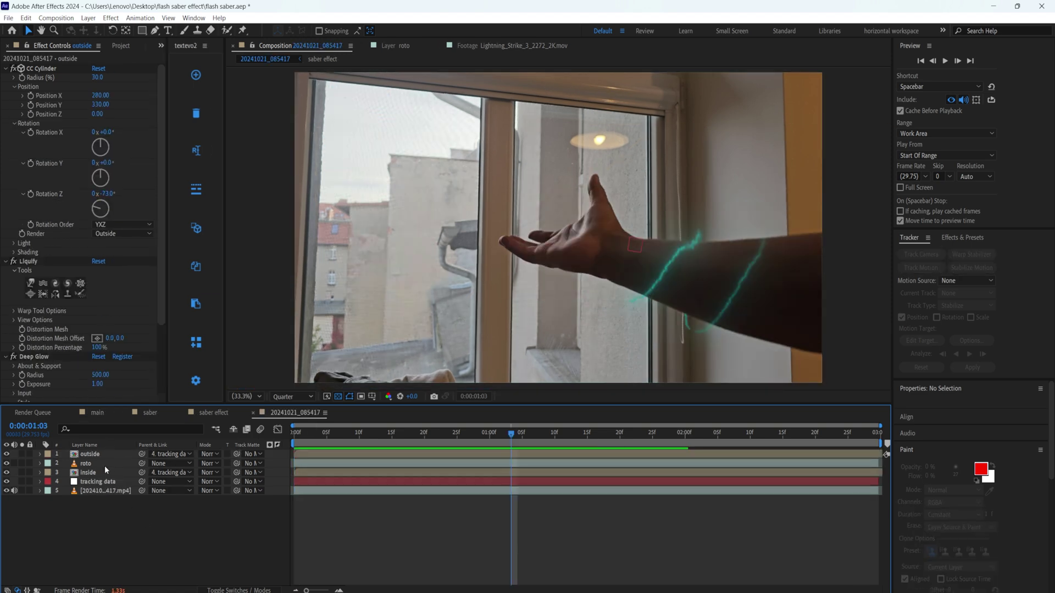
# - In the 20241021_085417 composition, duplicate the outside layer and the roto layer
pyautogui.click(103, 456)
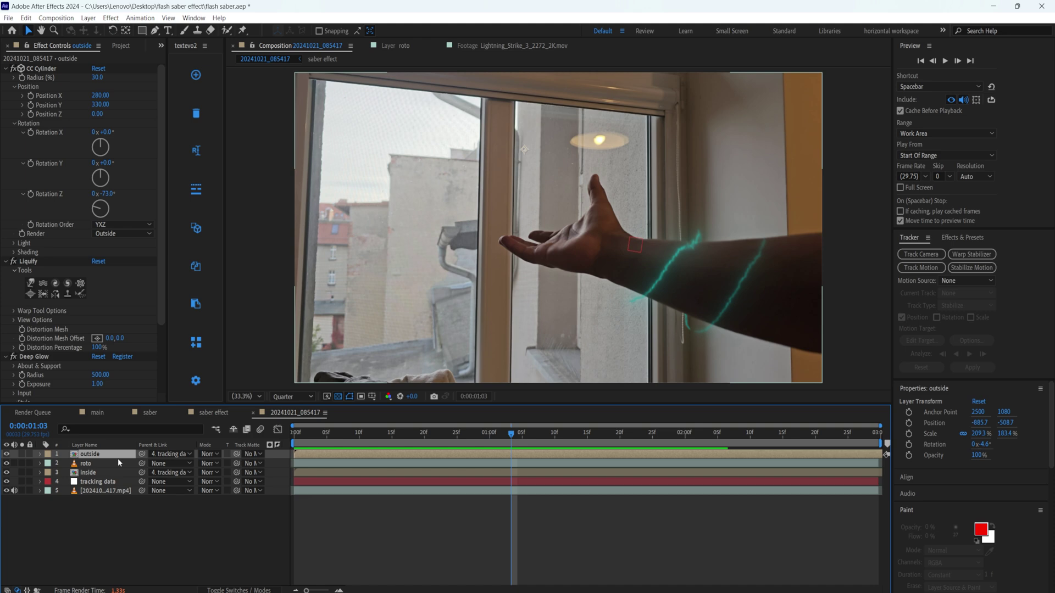
pyautogui.hotkey('ctrl', 'd')
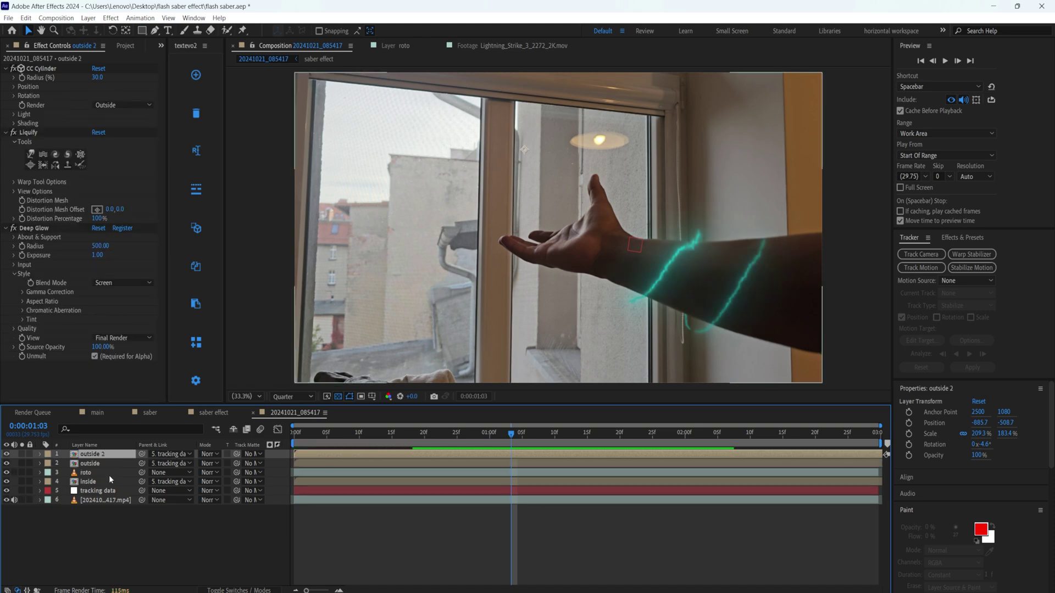
pyautogui.click(107, 474)
pyautogui.hotkey('ctrl', 'd')
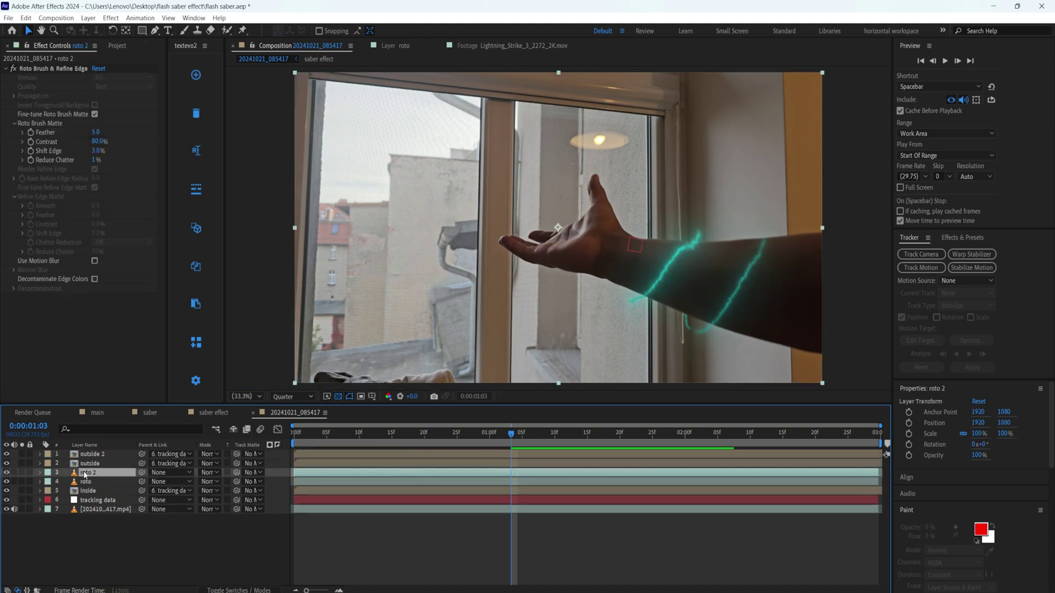
# - Rename the duplicated roto layer as mask
pyautogui.rightClick(84, 476)
pyautogui.click(128, 434)
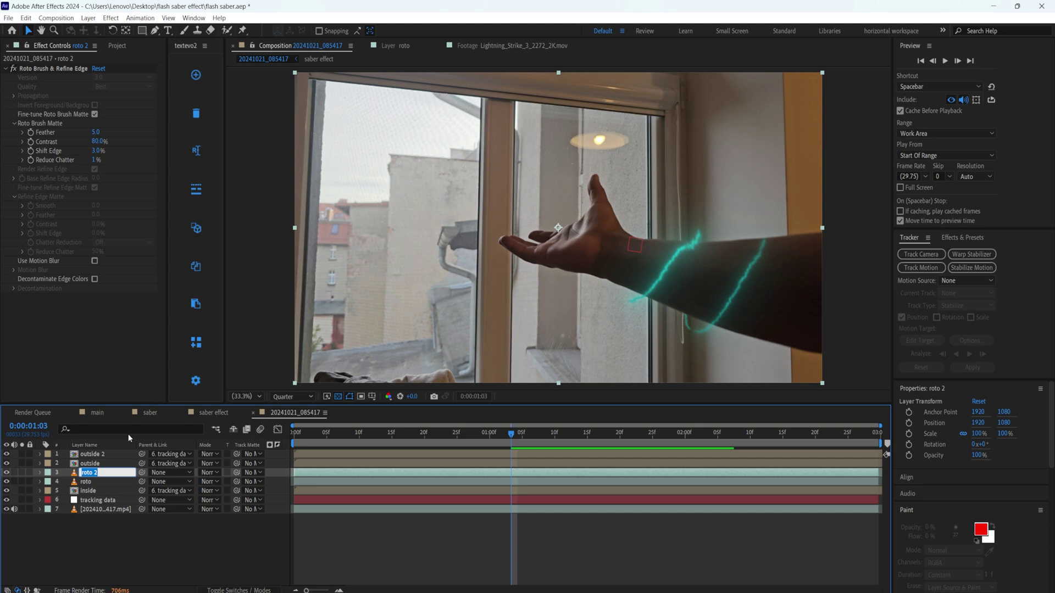
pyautogui.write('mask')
pyautogui.click(111, 557)
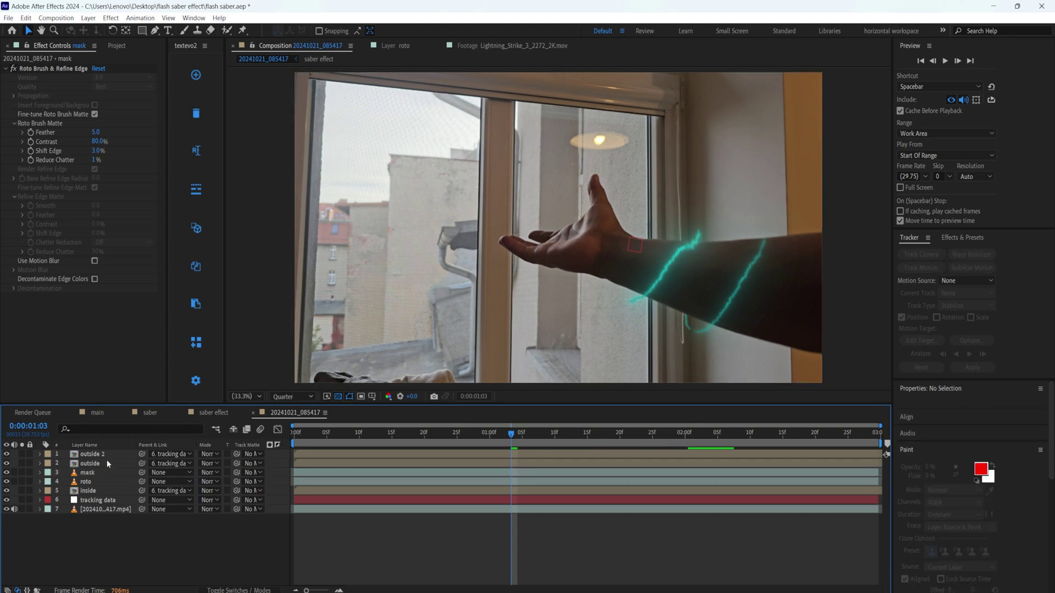
# - Rename the duplicated outside layer as glow
pyautogui.click(99, 454)
pyautogui.rightClick(100, 455)
pyautogui.click(128, 425)
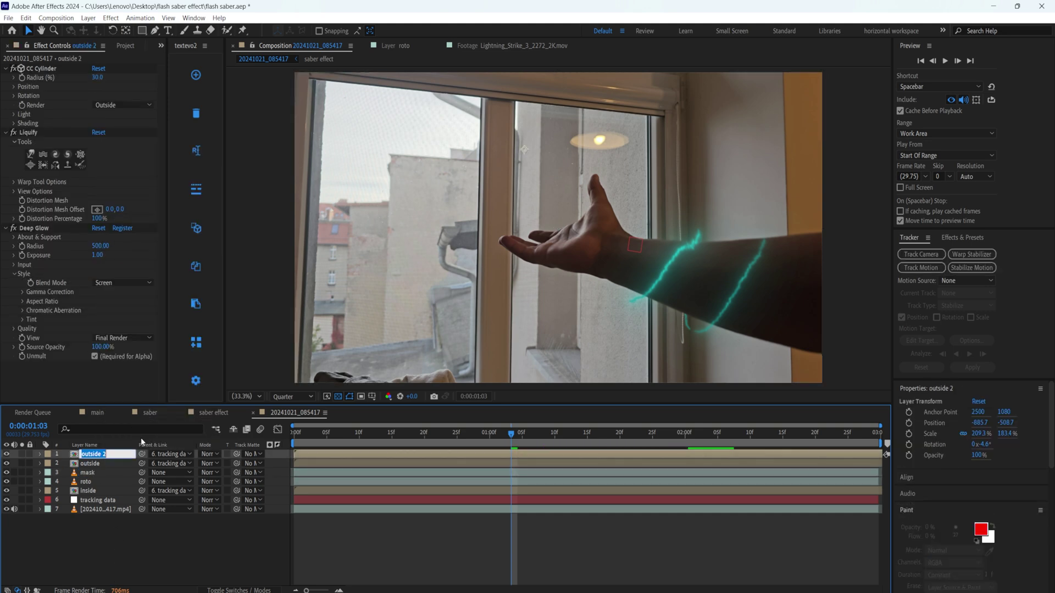
pyautogui.write('glow')
pyautogui.press('Return')
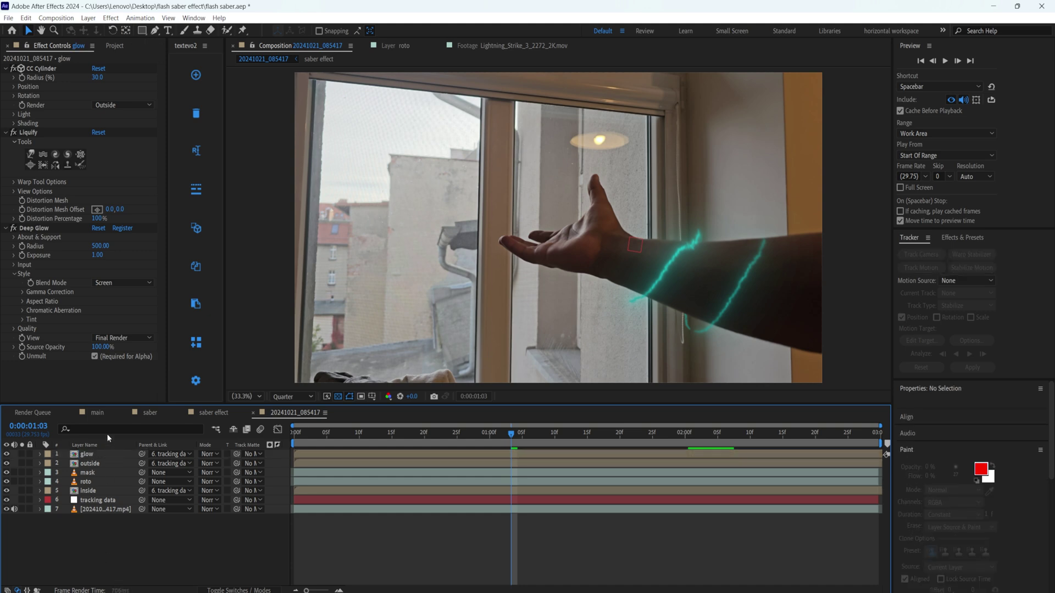
# - Set the mask layer as the track matte of the glow layer
pyautogui.click(252, 454)
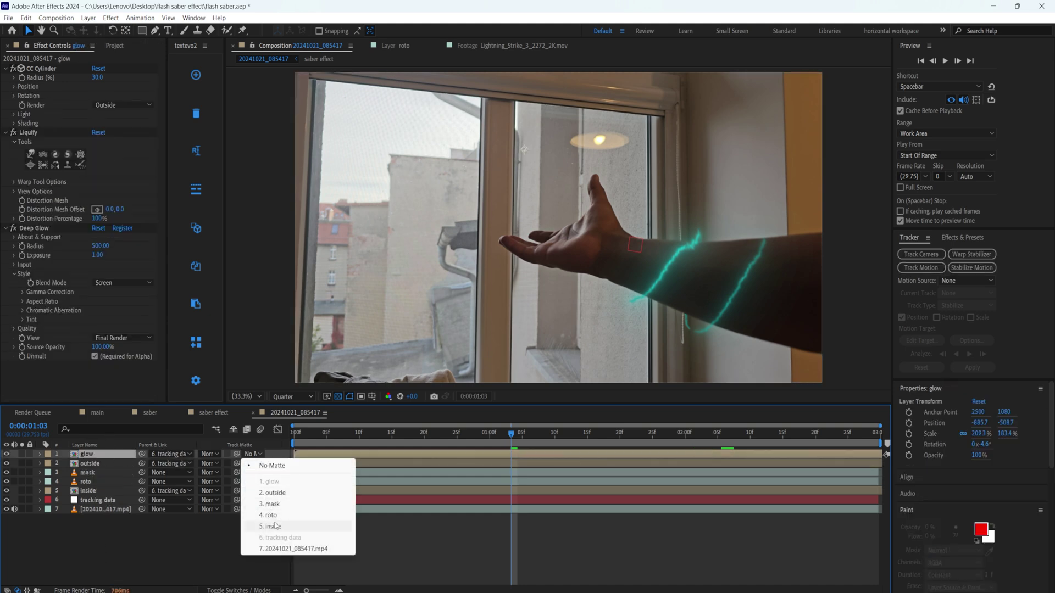
pyautogui.click(682, 259)
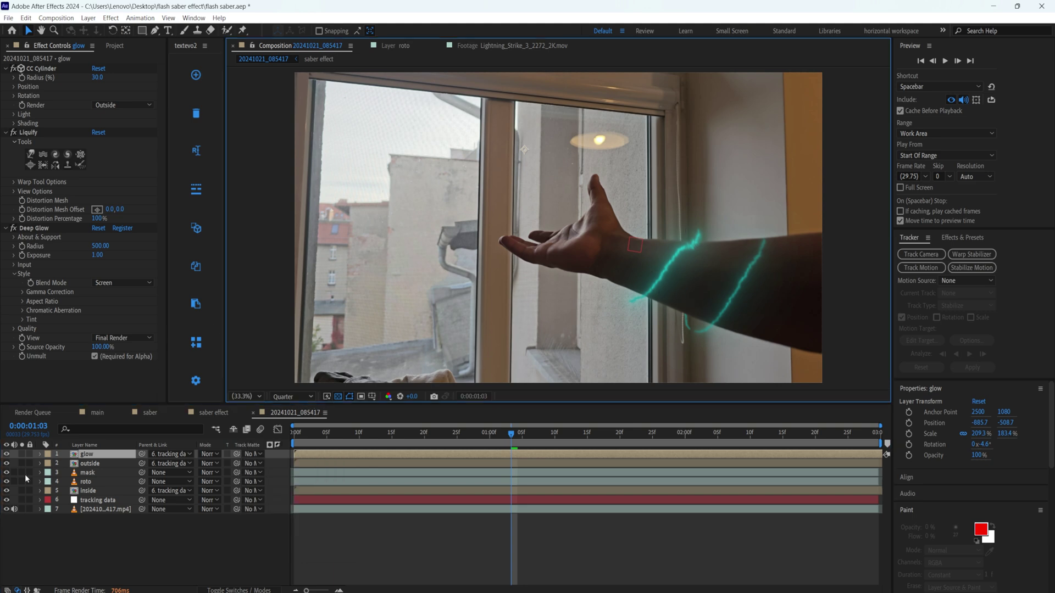
pyautogui.click(94, 455)
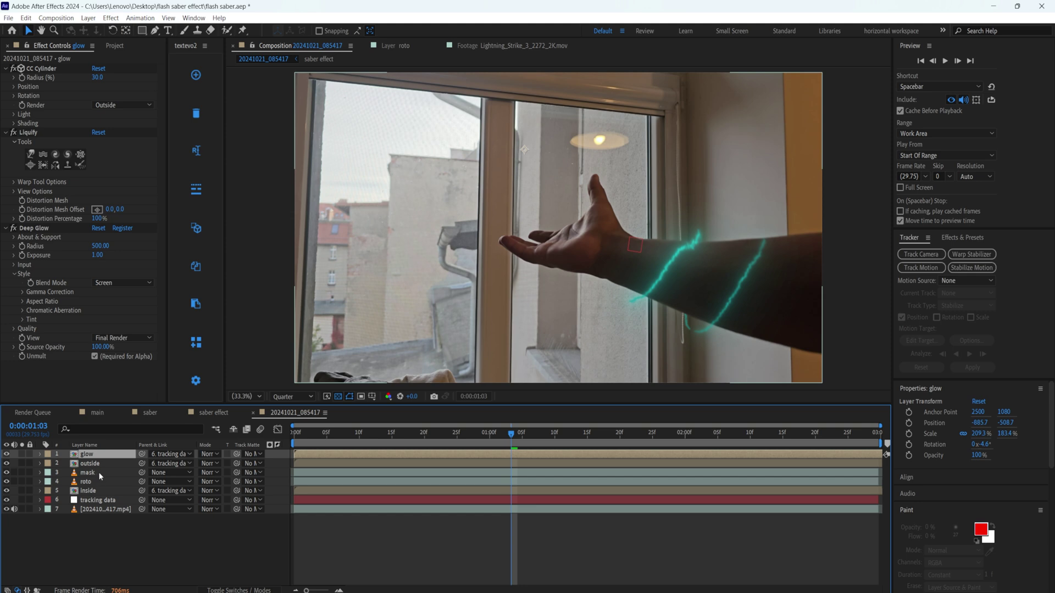
pyautogui.click(260, 455)
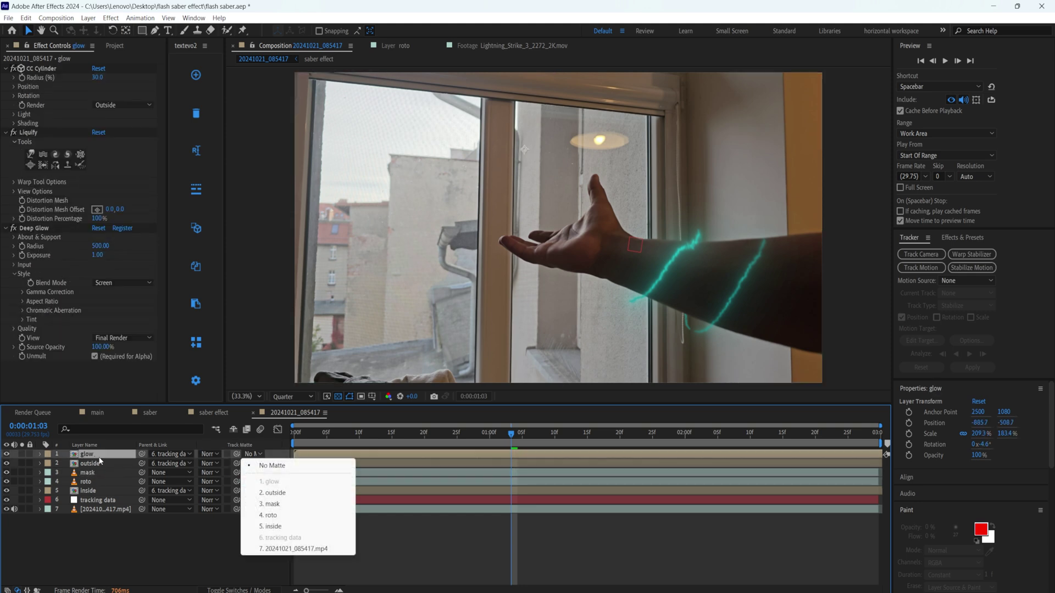
pyautogui.click(273, 504)
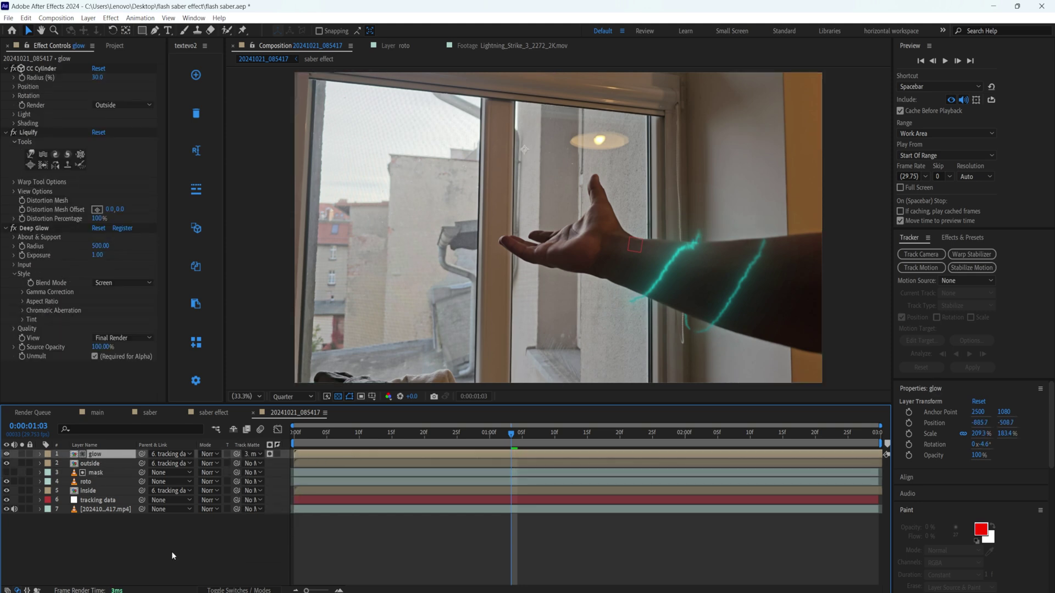
# - Solo the glow and roto layers to view the matted glow on the arm alone
pyautogui.click(22, 454)
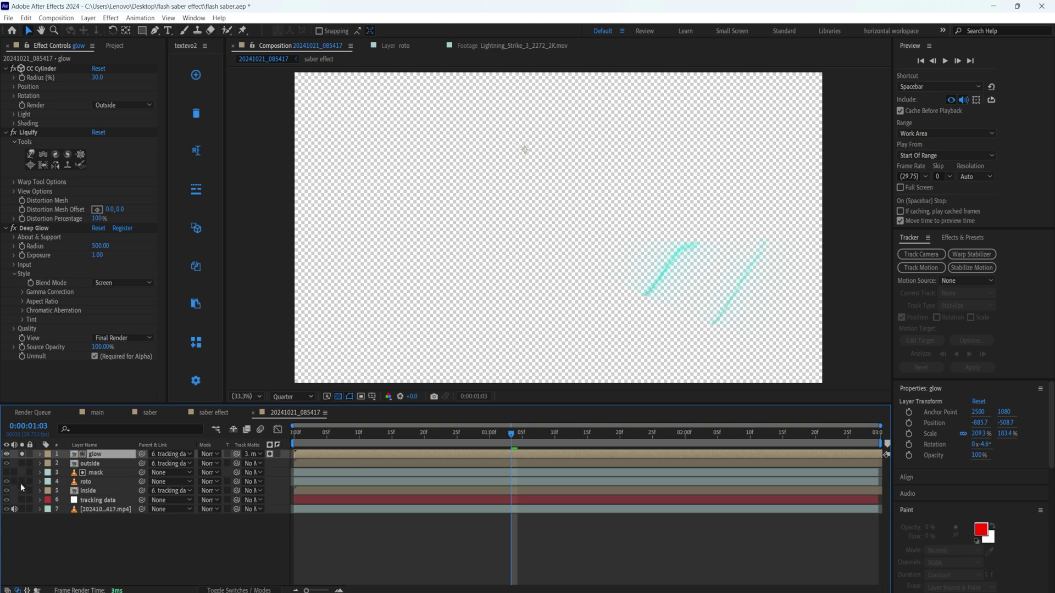
pyautogui.click(21, 473)
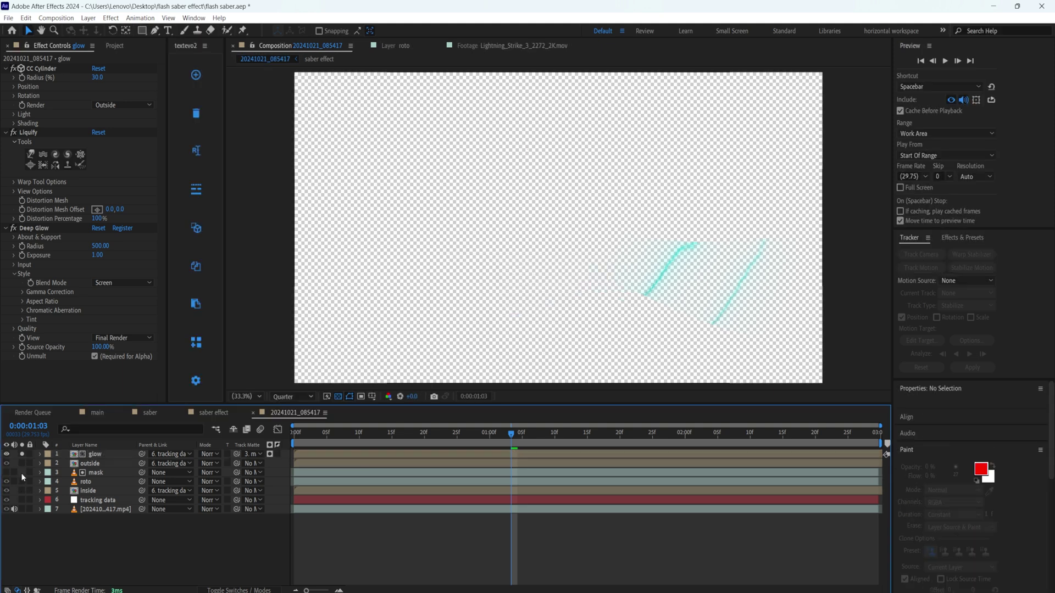
pyautogui.click(21, 455)
pyautogui.click(21, 454)
pyautogui.click(22, 482)
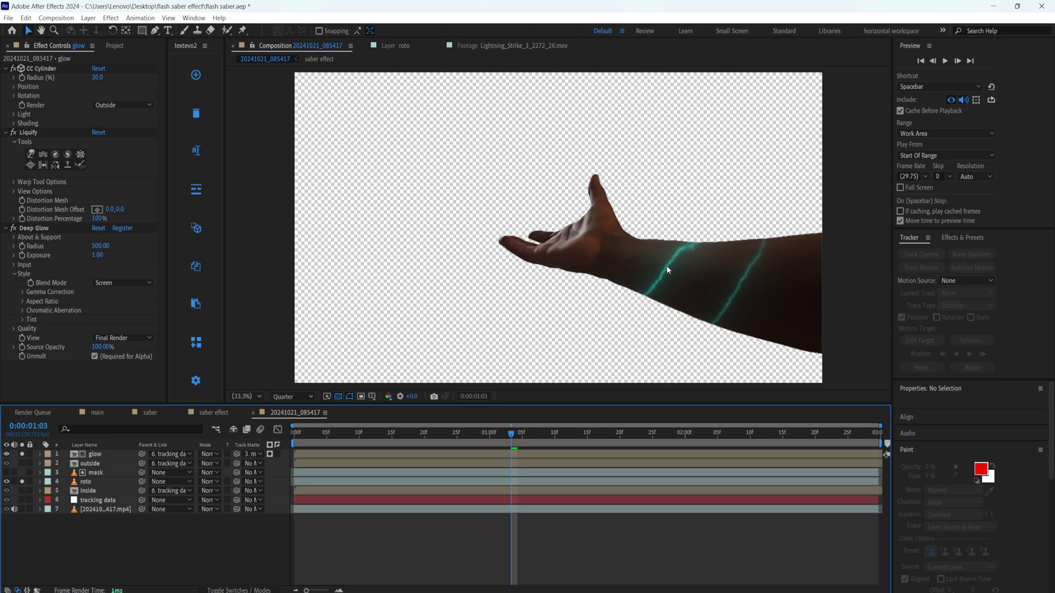
# - Apply Fast Box Blur to the glow layer with a blur radius of 22 and 2 iterations
pyautogui.click(94, 455)
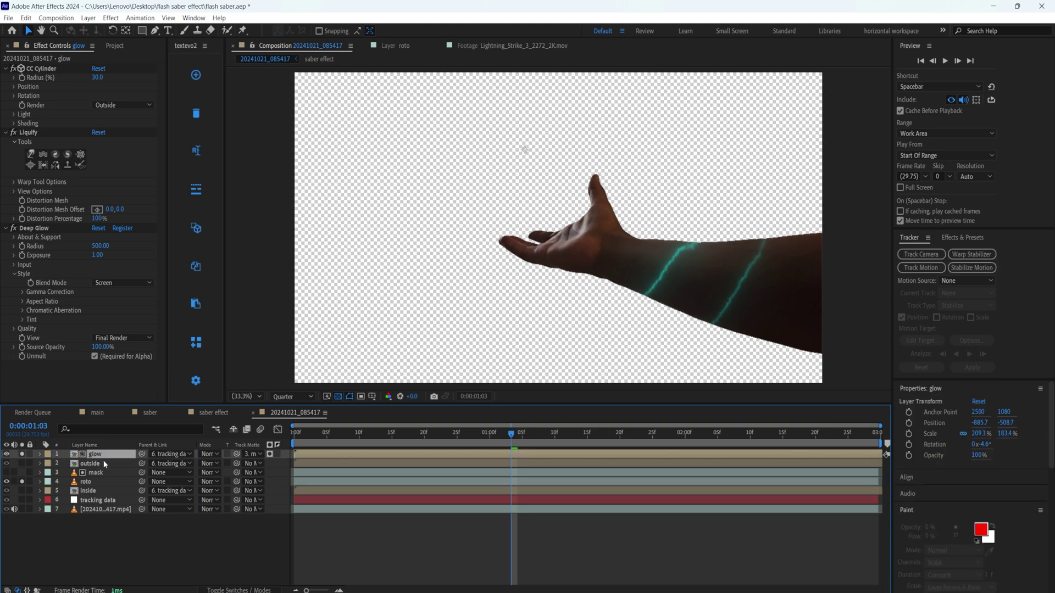
pyautogui.hotkey('ctrl', 'space')
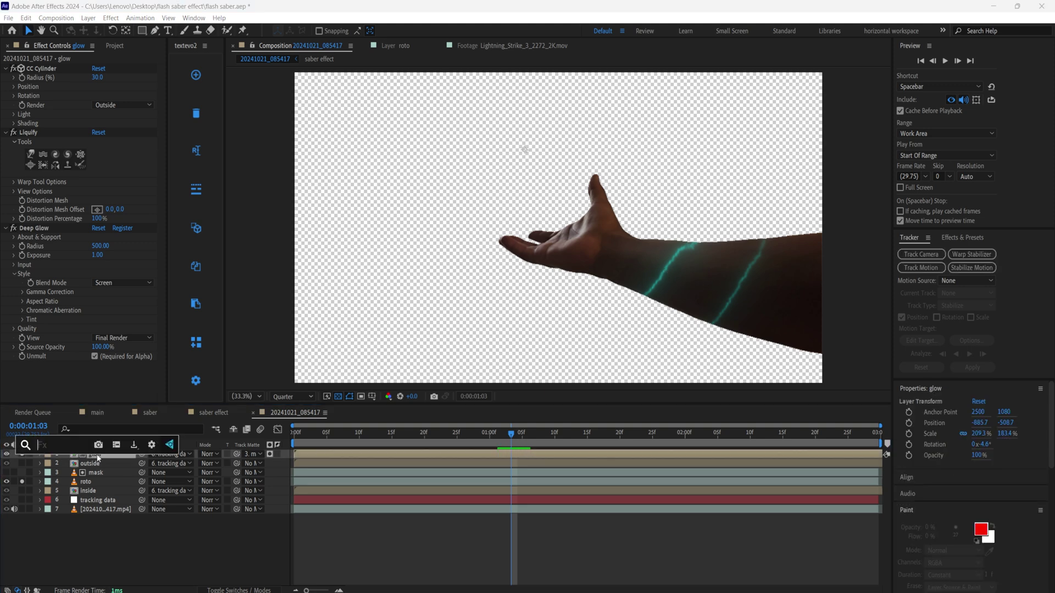
pyautogui.write('bo')
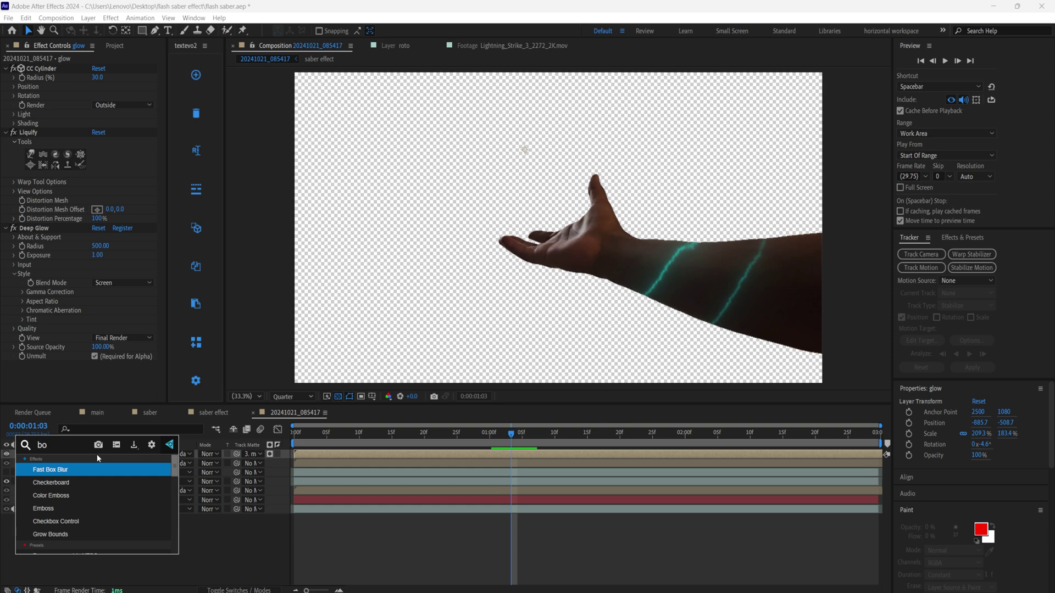
pyautogui.write('x')
pyautogui.press('Return')
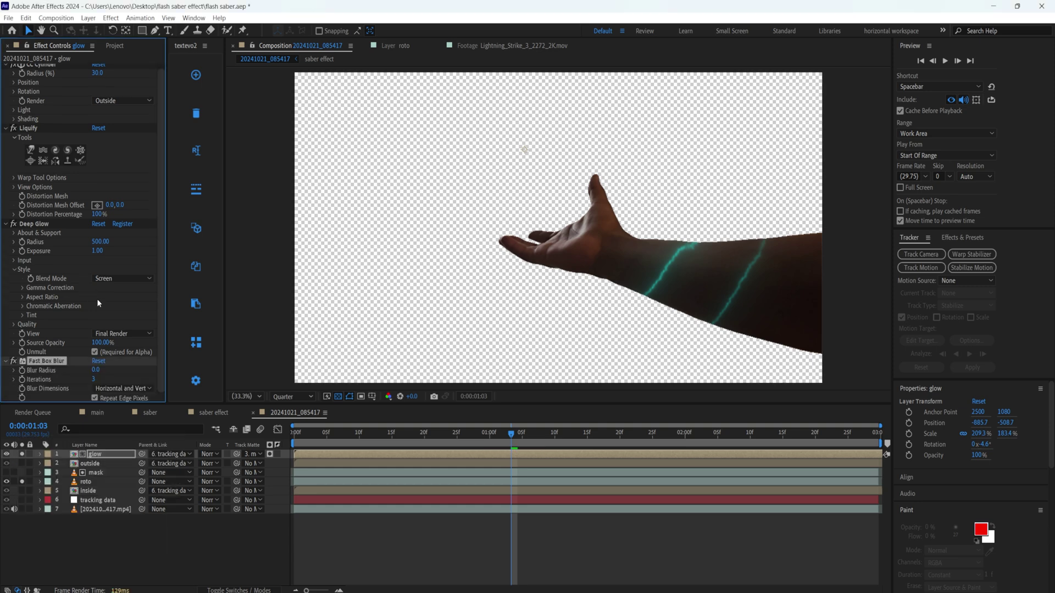
pyautogui.moveTo(115, 373)
pyautogui.mouseDown()
pyautogui.moveTo(95, 371)
pyautogui.moveTo(107, 374)
pyautogui.mouseUp()
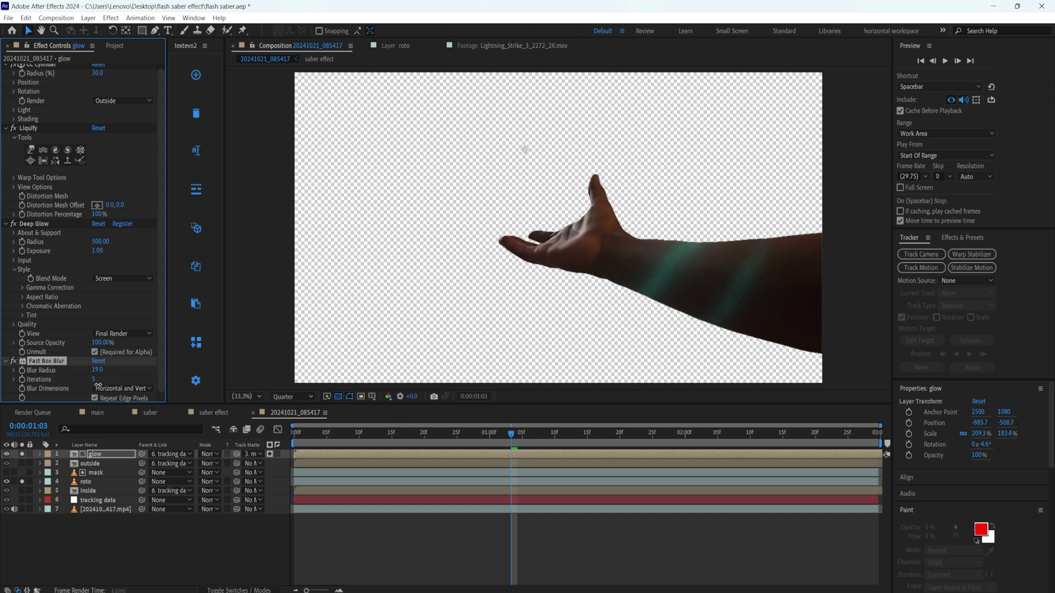
pyautogui.moveTo(98, 388); pyautogui.dragTo(105, 373)
# - Turn off solo for the glow and roto layers and view the full composite at 0:00:01:06
pyautogui.click(96, 473)
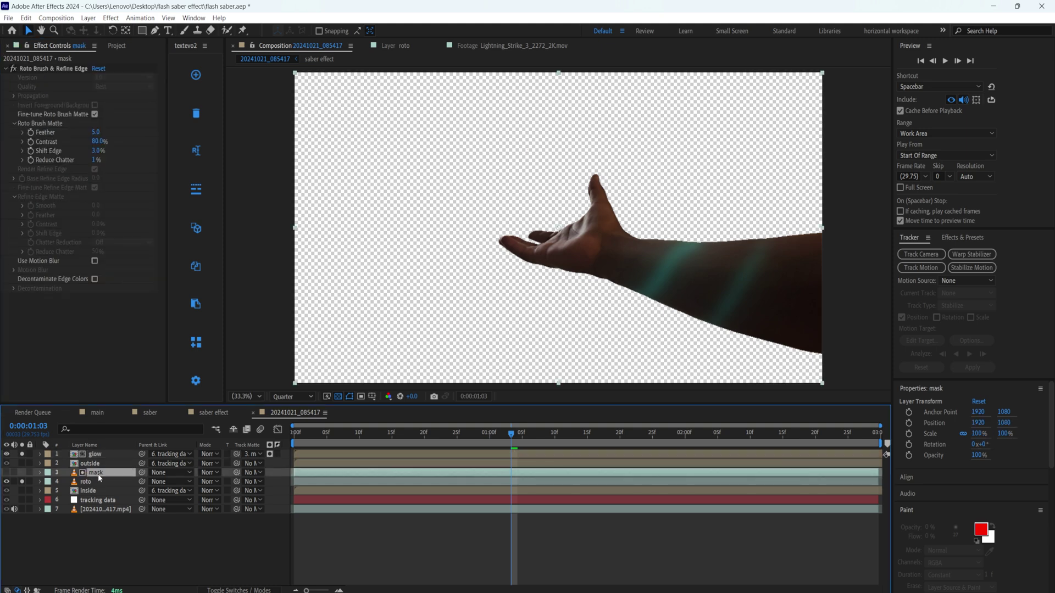
pyautogui.click(117, 455)
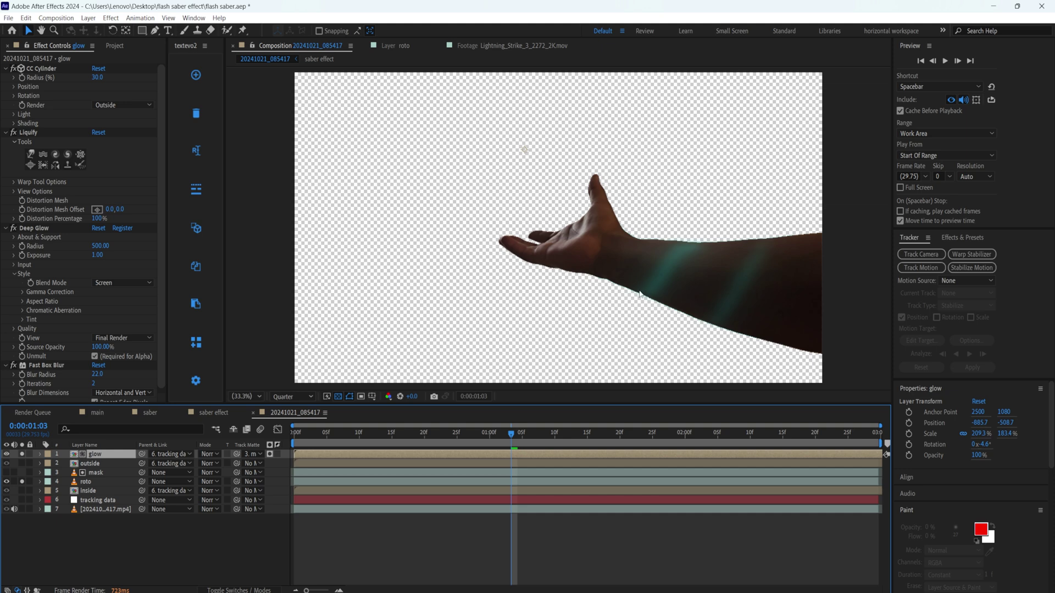
pyautogui.click(22, 454)
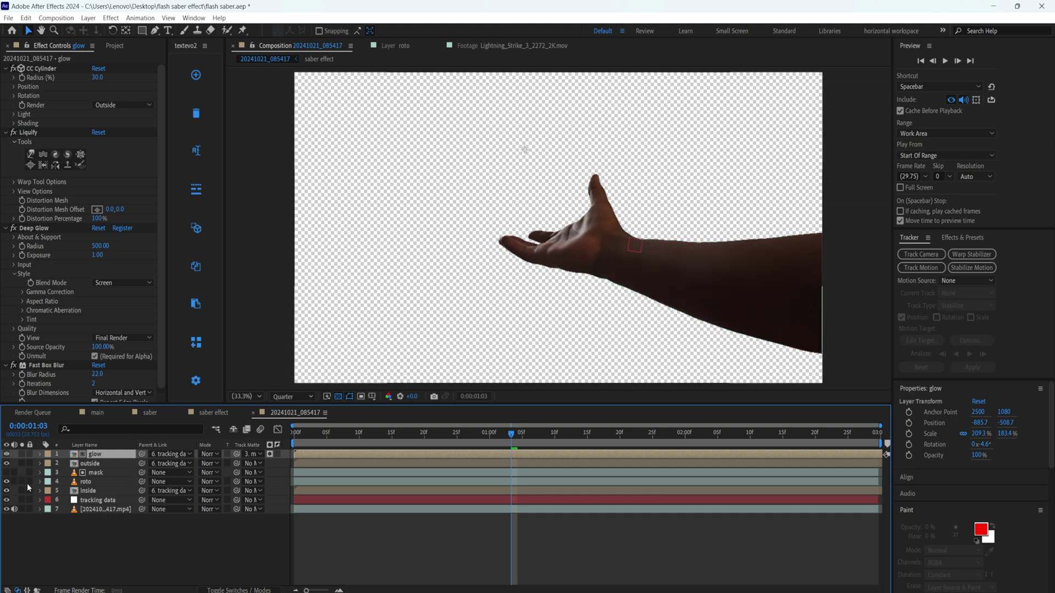
pyautogui.click(22, 482)
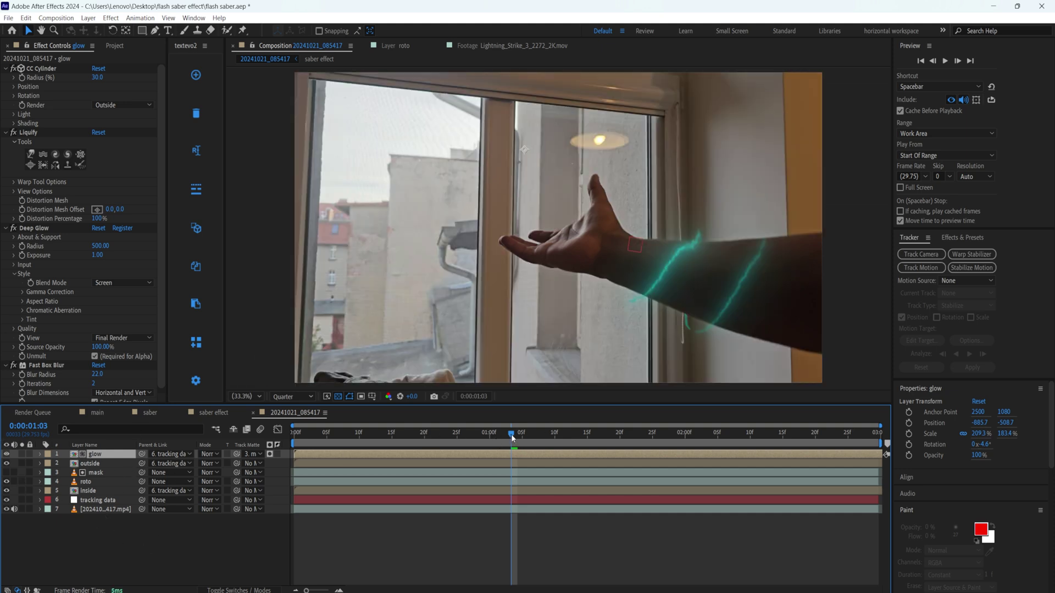
pyautogui.moveTo(508, 435); pyautogui.dragTo(530, 440)
pyautogui.click(157, 537)
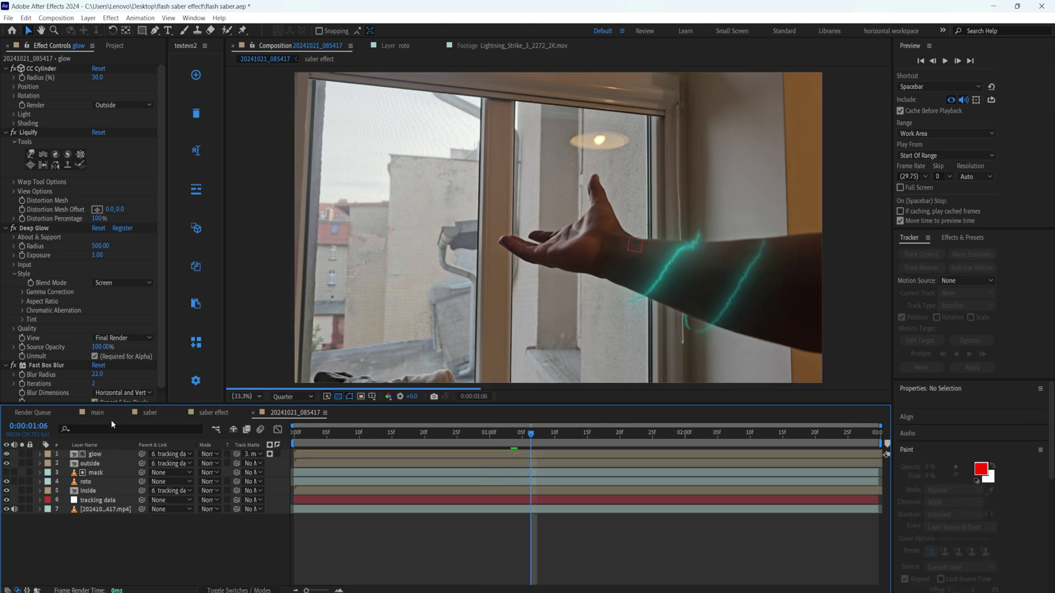
# - Add the Lightning_Strike_3_2272_2K.mov footage as the topmost layer and shift it to start at about one second
pyautogui.click(114, 45)
pyautogui.click(38, 186)
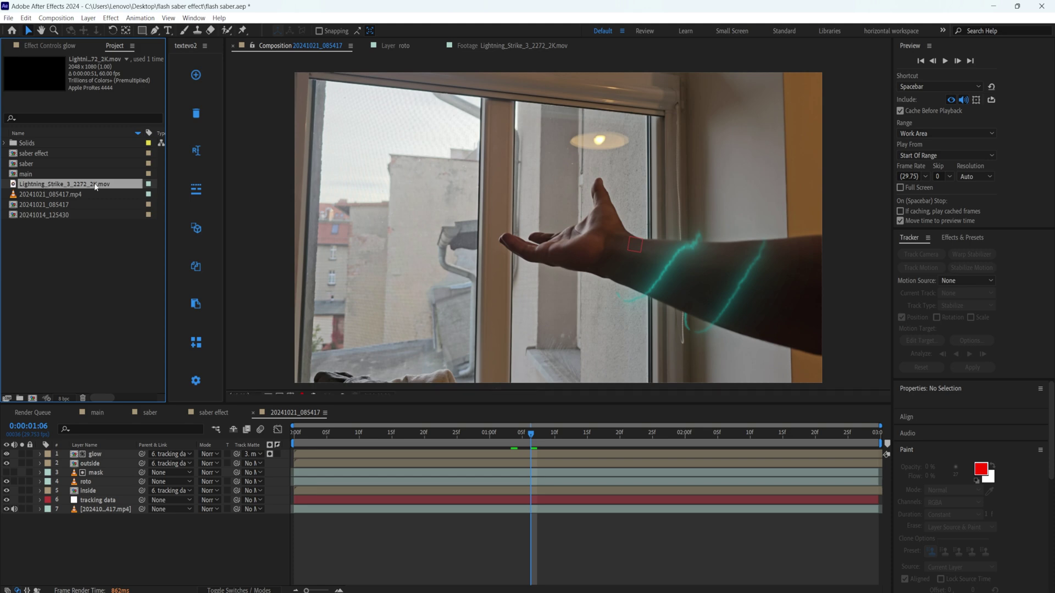
pyautogui.doubleClick(54, 186)
pyautogui.moveTo(242, 375); pyautogui.dragTo(373, 373)
pyautogui.moveTo(74, 184); pyautogui.dragTo(104, 454)
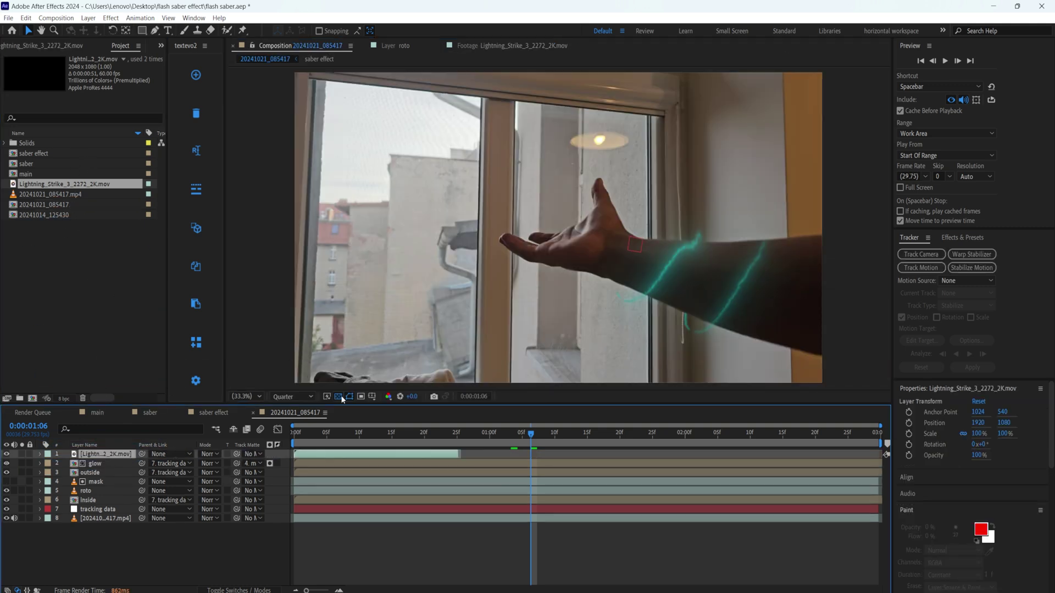
pyautogui.moveTo(418, 456); pyautogui.dragTo(607, 461)
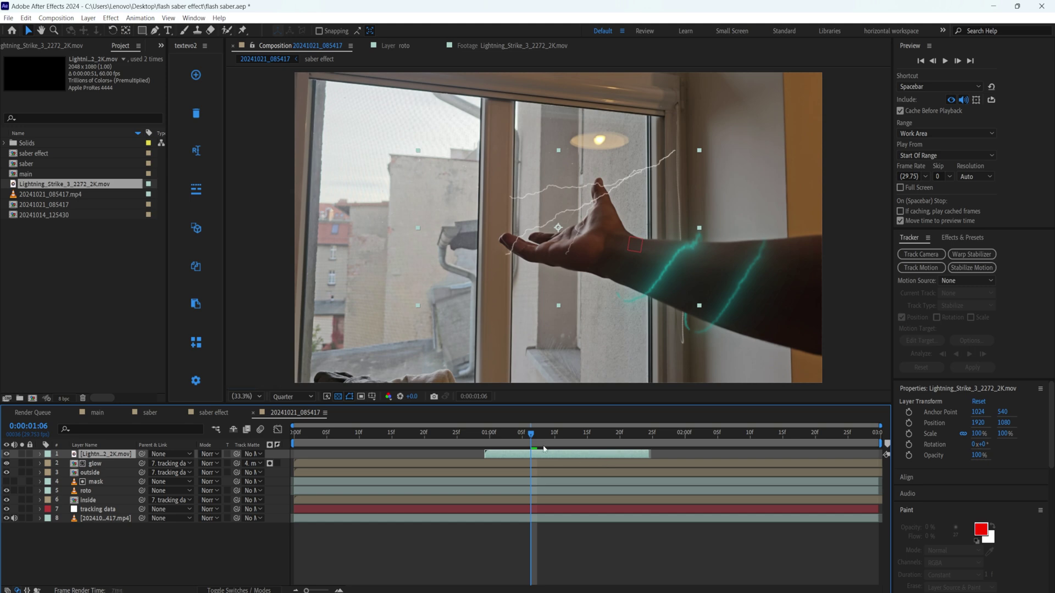
# - At 0:00:01:05, rotate the lightning layer 45° and place it over the forearm at about 2871, 1479
pyautogui.moveTo(530, 435); pyautogui.dragTo(521, 435)
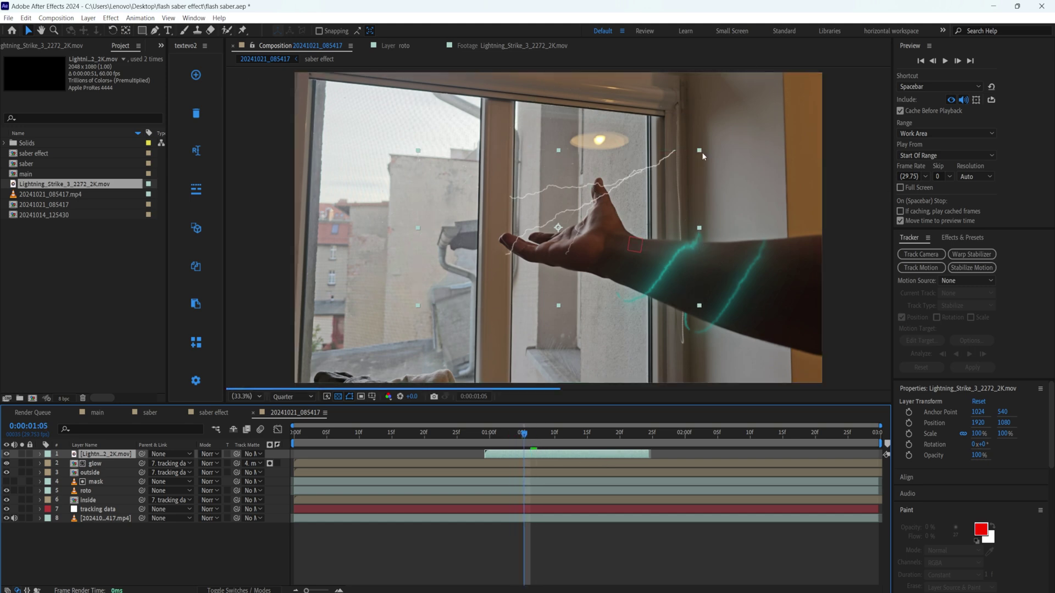
pyautogui.moveTo(589, 202); pyautogui.dragTo(718, 313)
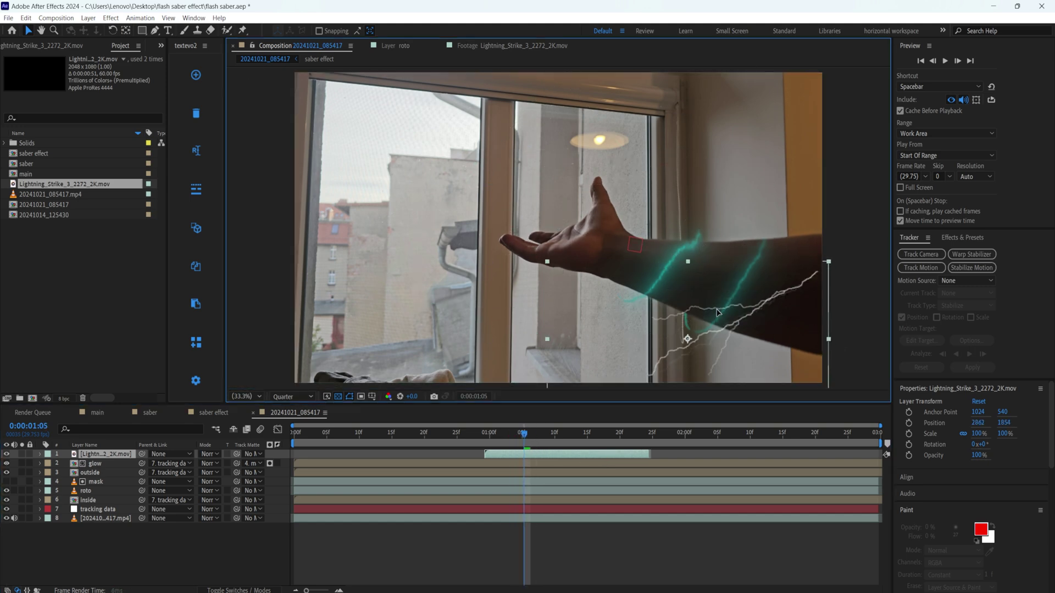
pyautogui.click(96, 455)
pyautogui.press('r')
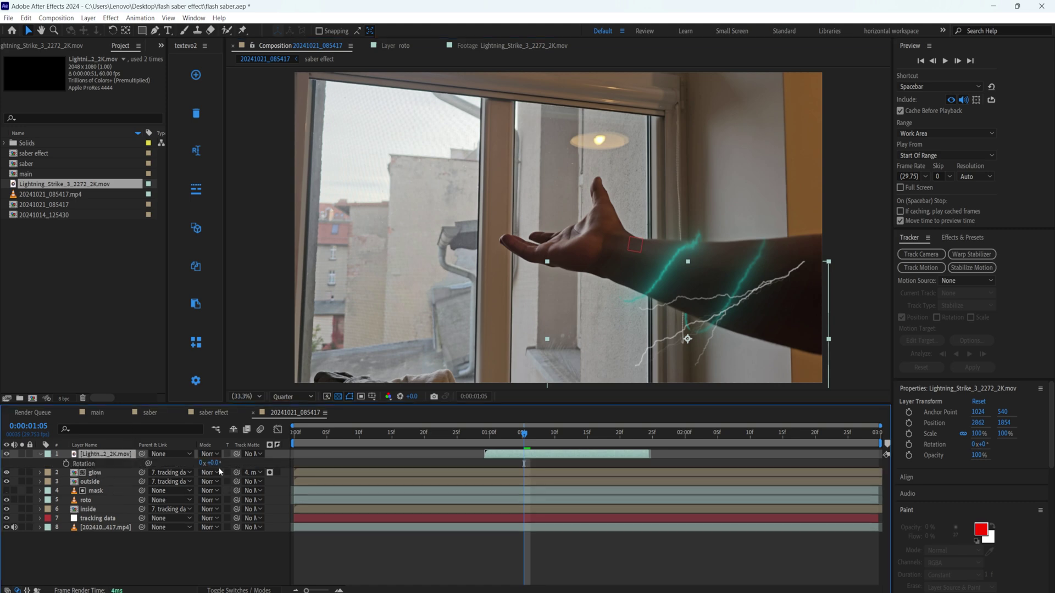
pyautogui.moveTo(214, 463); pyautogui.dragTo(236, 463)
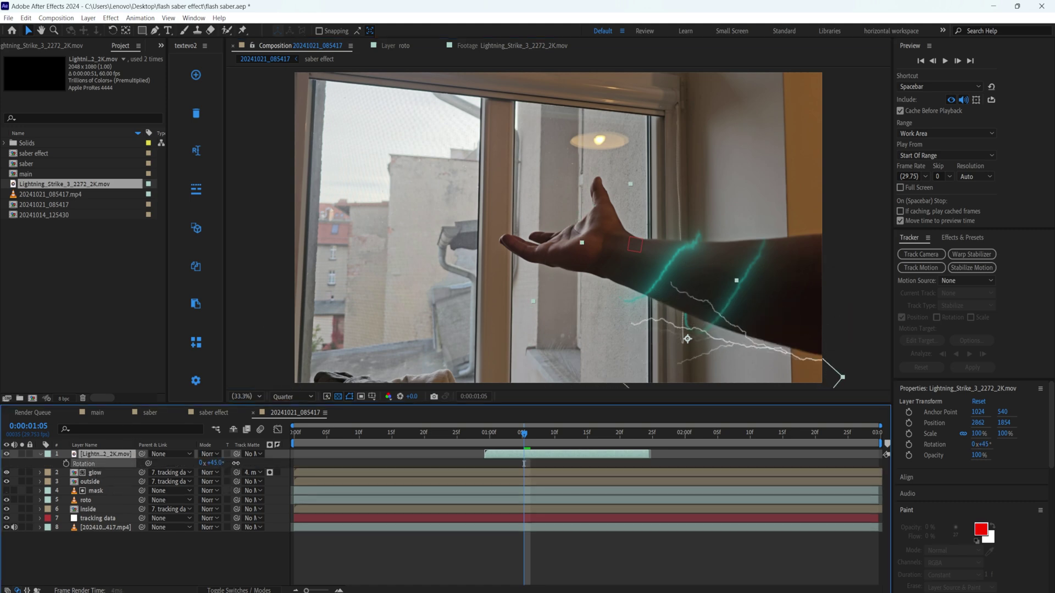
pyautogui.moveTo(708, 339); pyautogui.dragTo(709, 287)
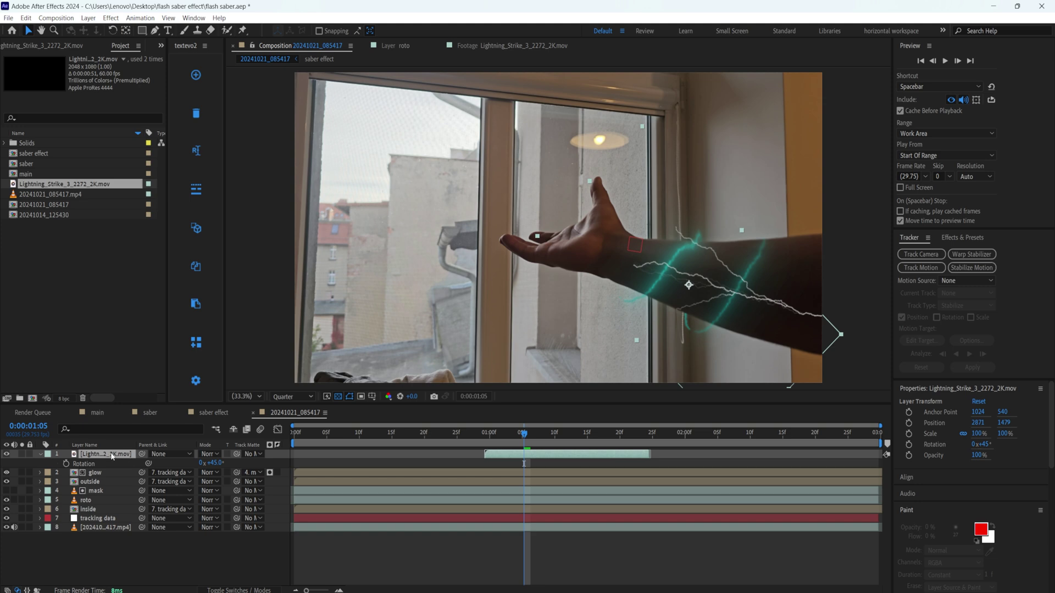
# - Scale the lightning layer to 76% and reposition it along the forearm at about 3024, 1500
pyautogui.press('s')
pyautogui.moveTo(218, 463); pyautogui.dragTo(205, 465)
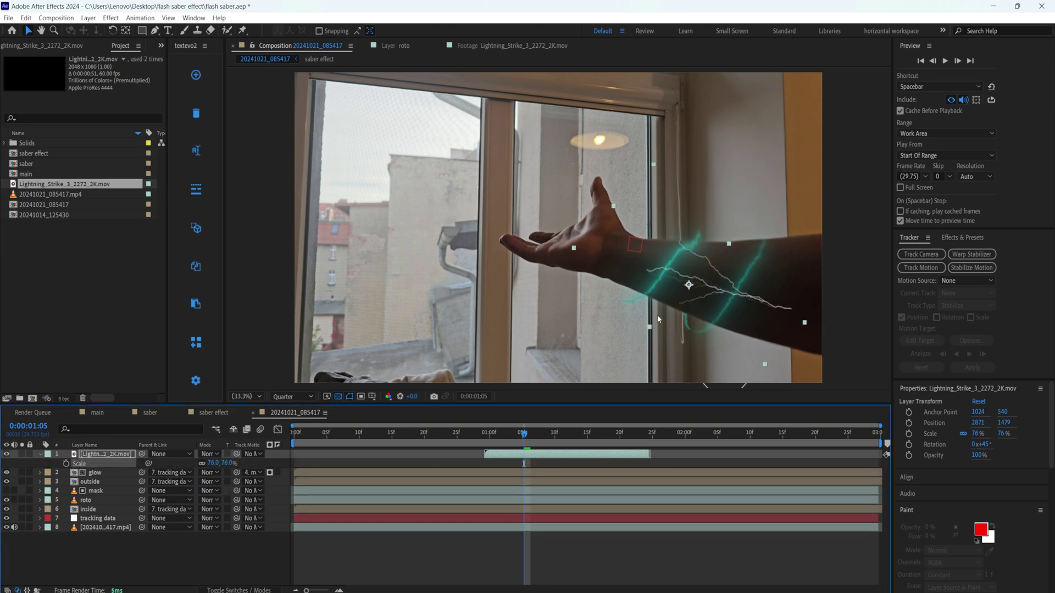
pyautogui.moveTo(724, 294); pyautogui.dragTo(745, 297)
pyautogui.click(181, 554)
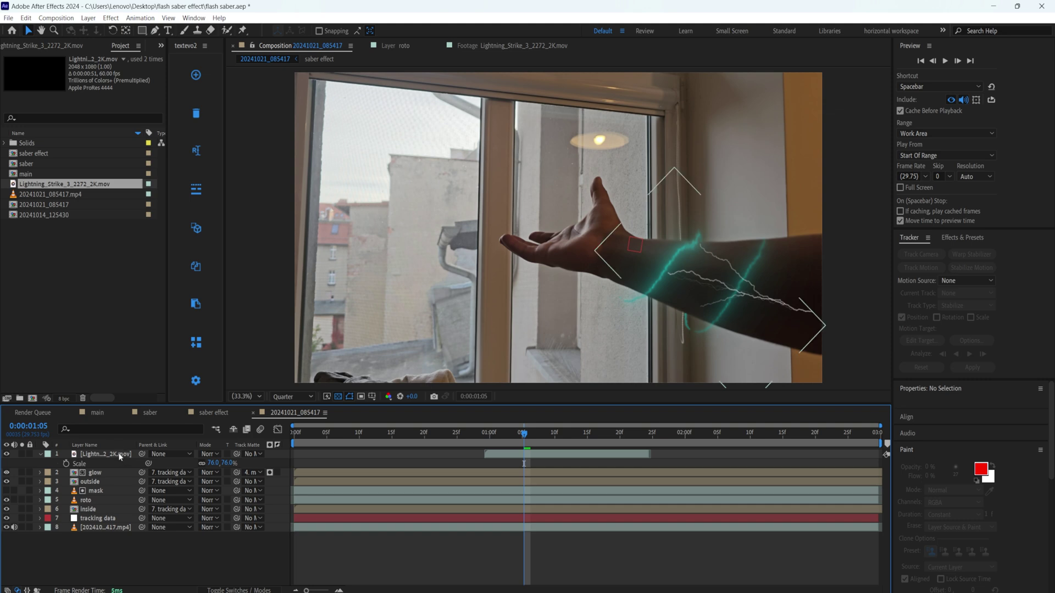
# - Set the lightning layer's blending mode to Add
pyautogui.click(120, 456)
pyautogui.click(215, 454)
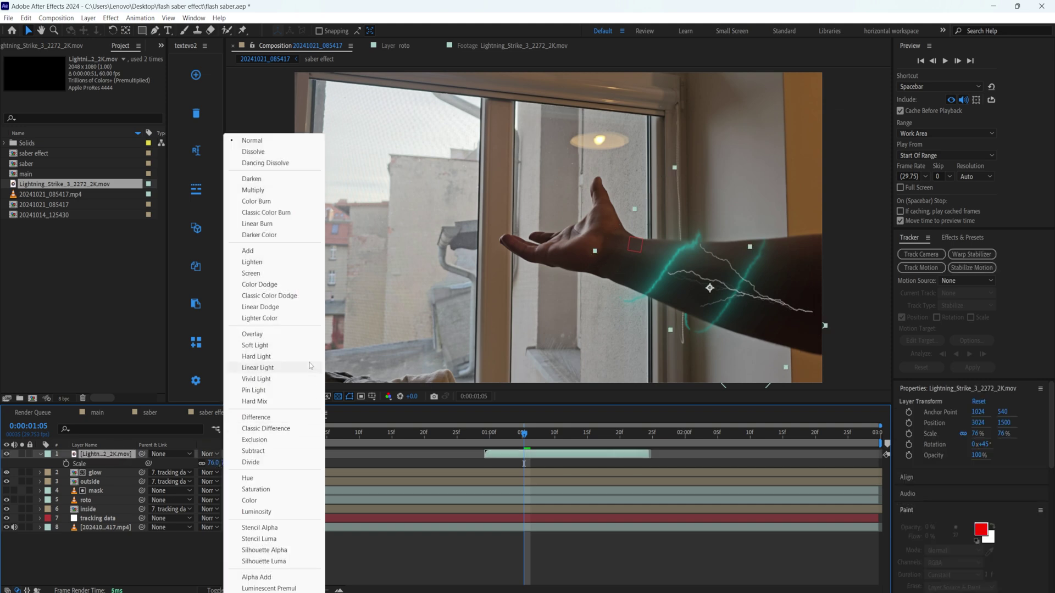
pyautogui.click(242, 257)
pyautogui.click(195, 551)
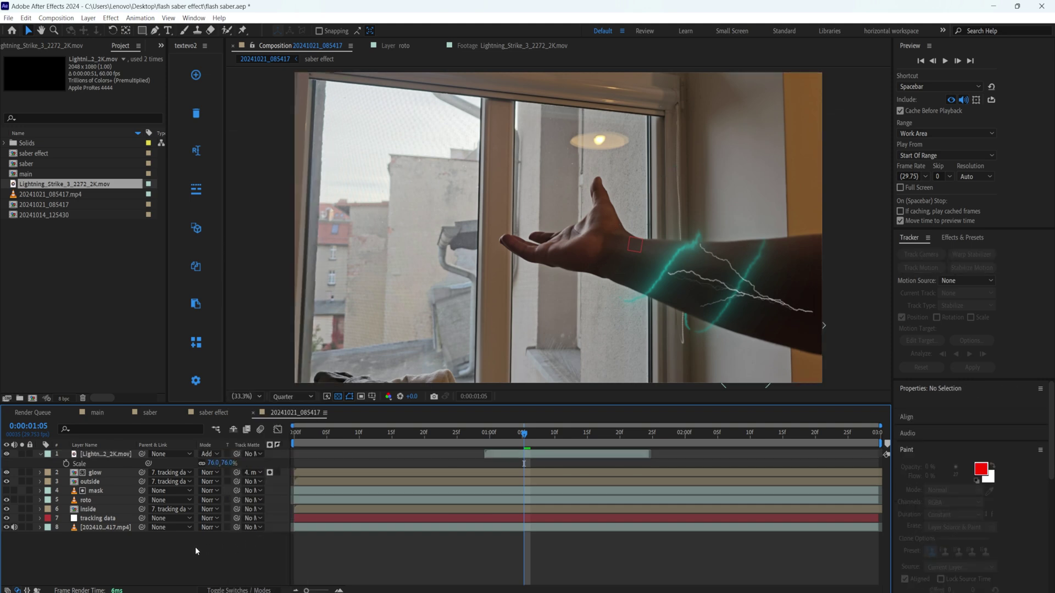
# - Apply a Fill effect to the lightning layer and sample its color from the turquoise saber line
pyautogui.click(120, 456)
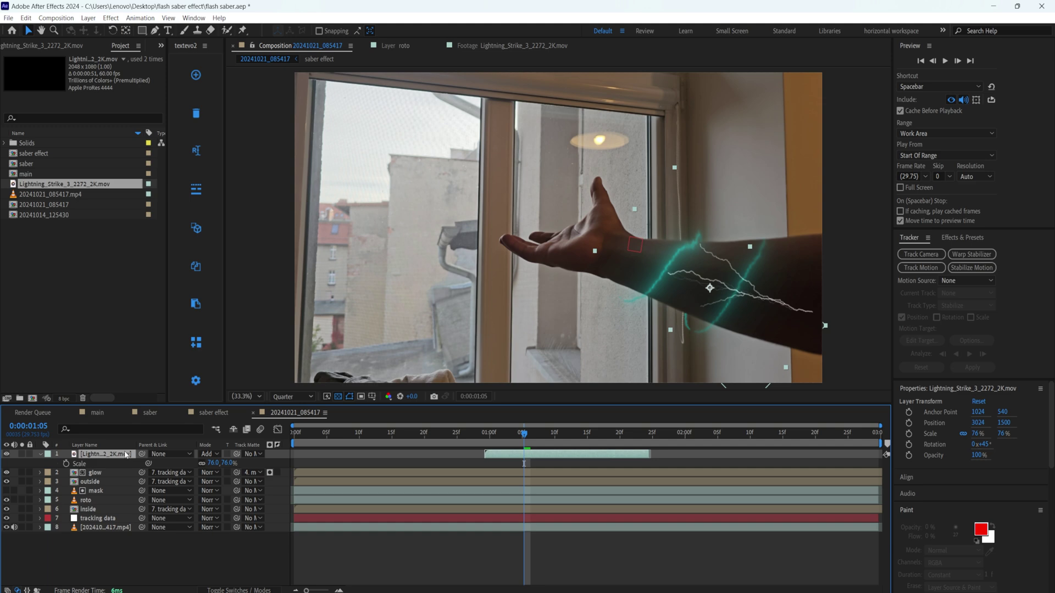
pyautogui.hotkey('ctrl', 'space')
pyautogui.write('fil')
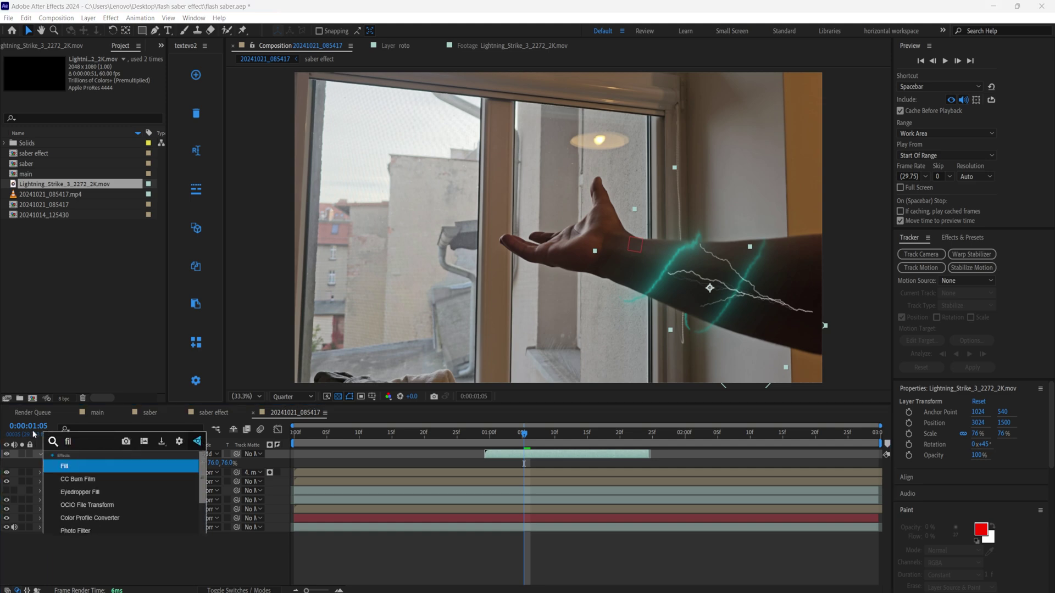
pyautogui.press('Return')
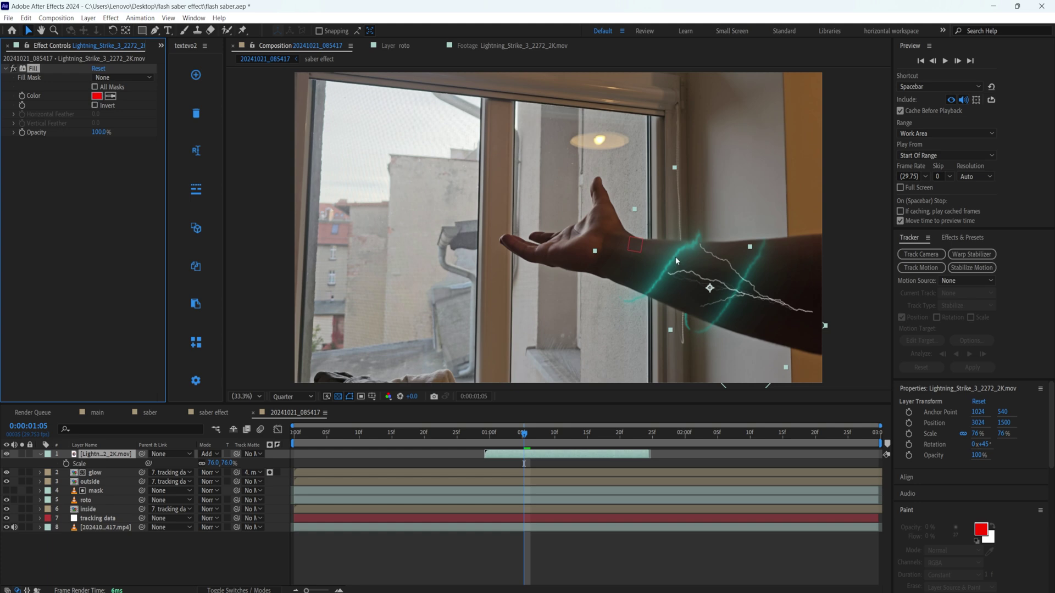
pyautogui.click(111, 95)
pyautogui.click(678, 254)
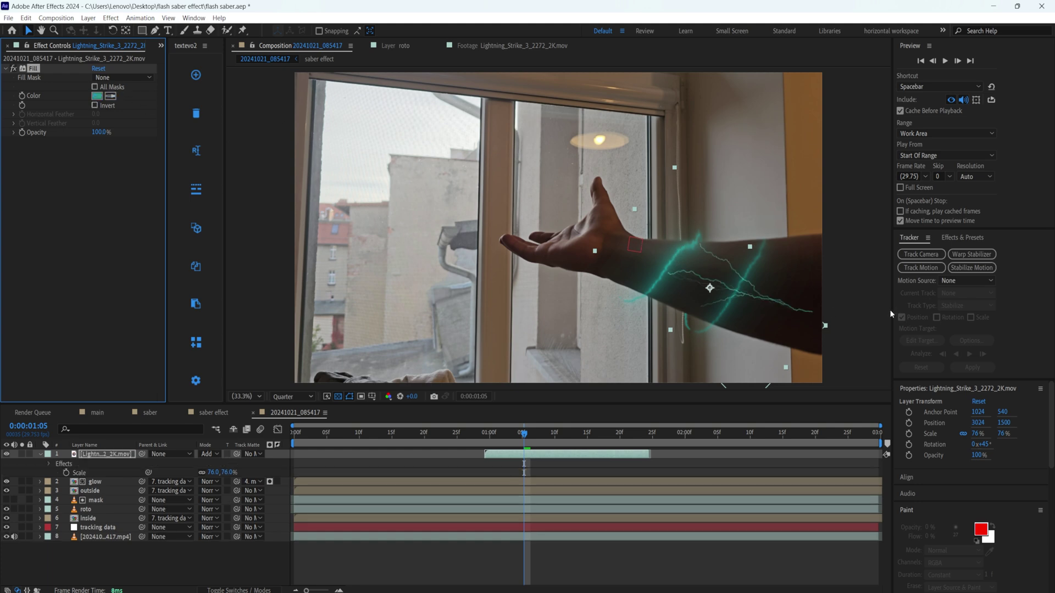
# - Set the lightning layer's track matte to the mask layer
pyautogui.click(218, 570)
pyautogui.click(114, 454)
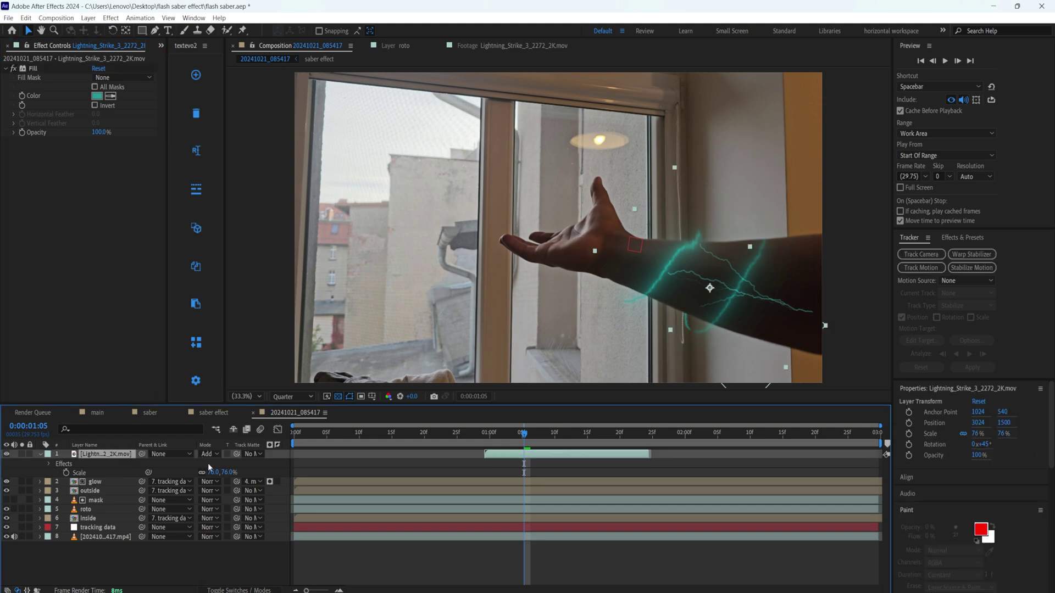
pyautogui.click(251, 454)
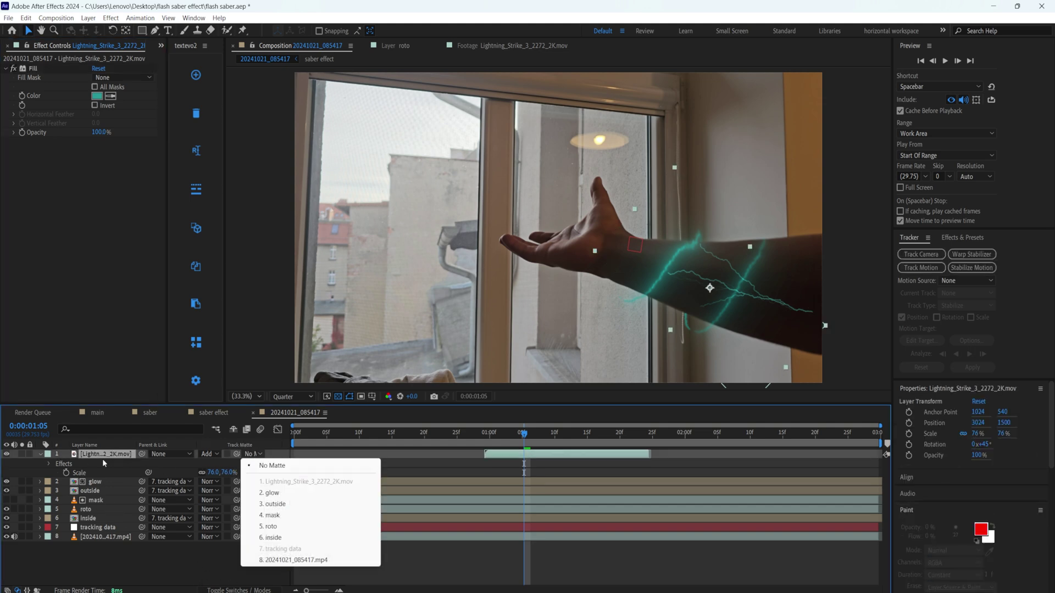
pyautogui.click(273, 516)
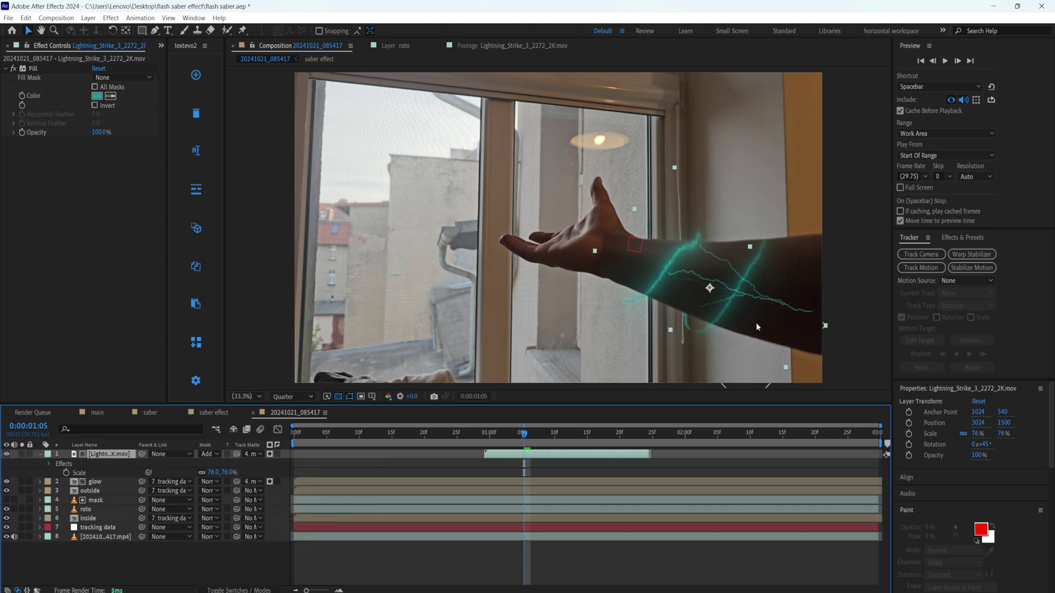
# - At 0:00:01:16, create a new adjustment layer above the lightning layer
pyautogui.moveTo(526, 434); pyautogui.dragTo(352, 455)
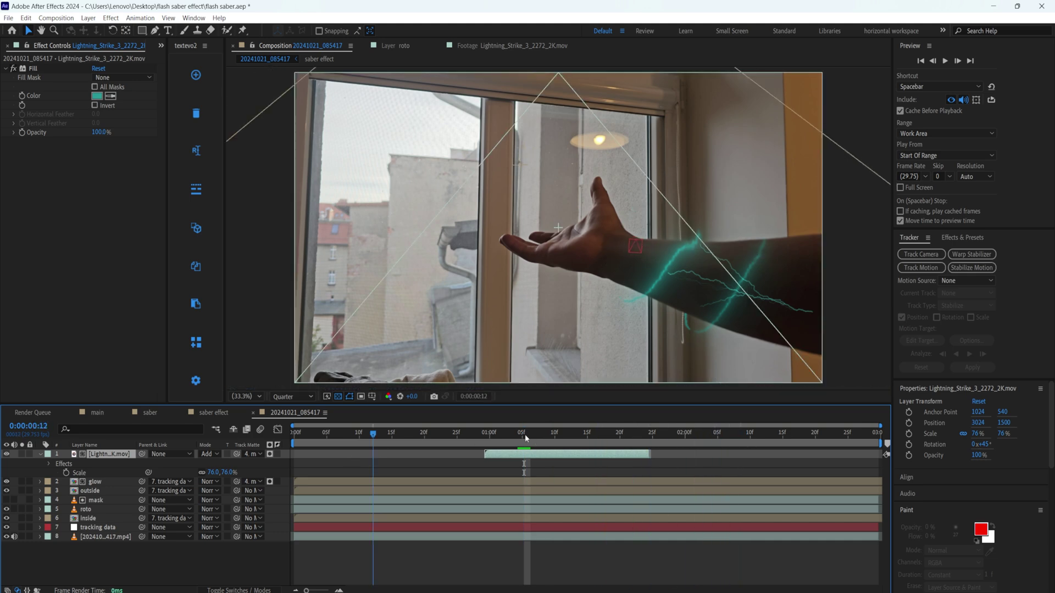
pyautogui.press('pageup')
pyautogui.press('pageup')
pyautogui.press('pageup')
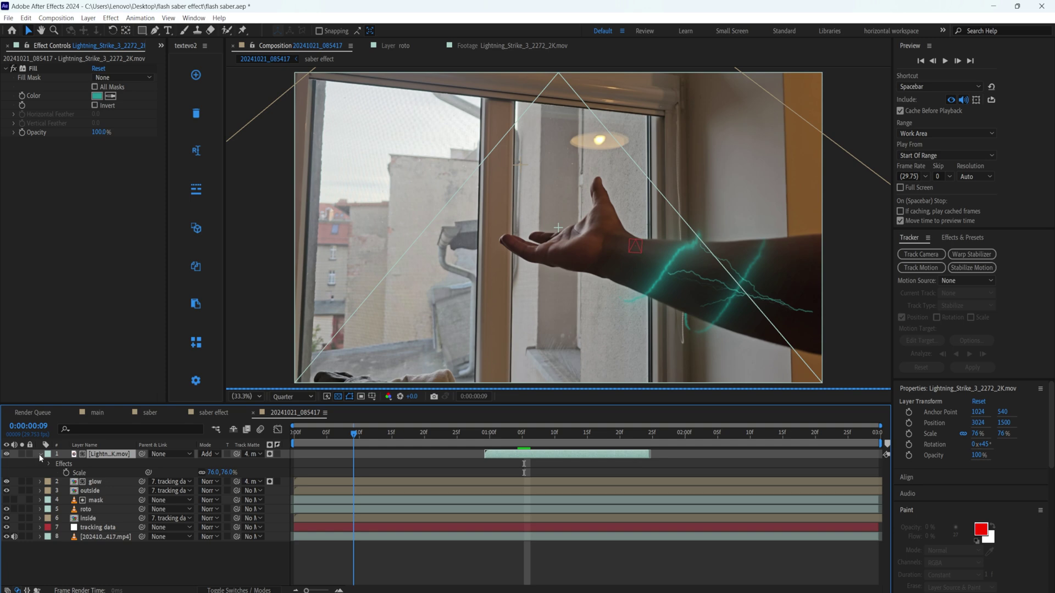
pyautogui.press('Home')
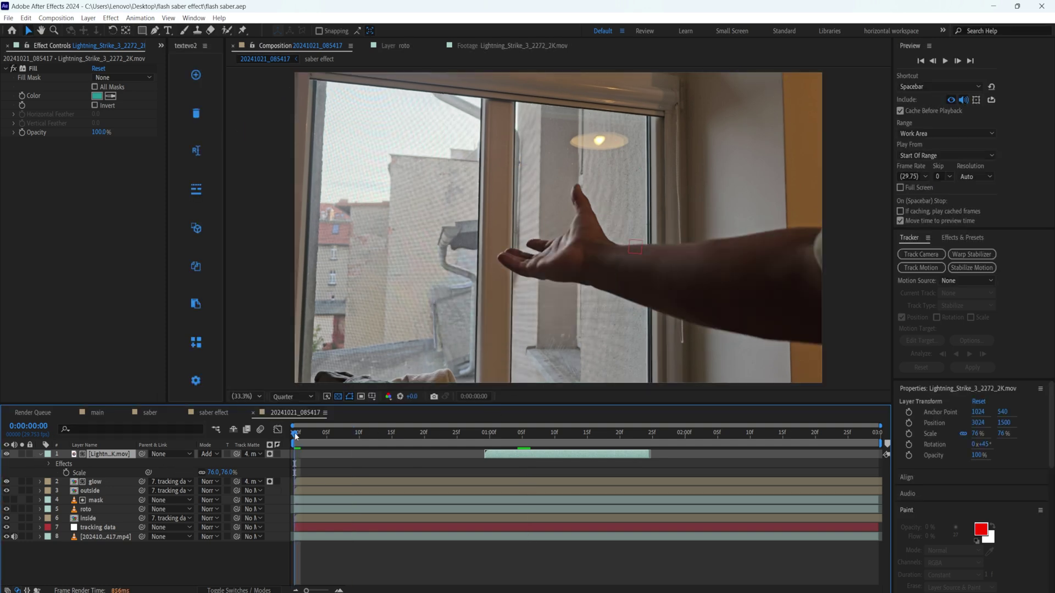
pyautogui.moveTo(295, 436); pyautogui.dragTo(597, 434)
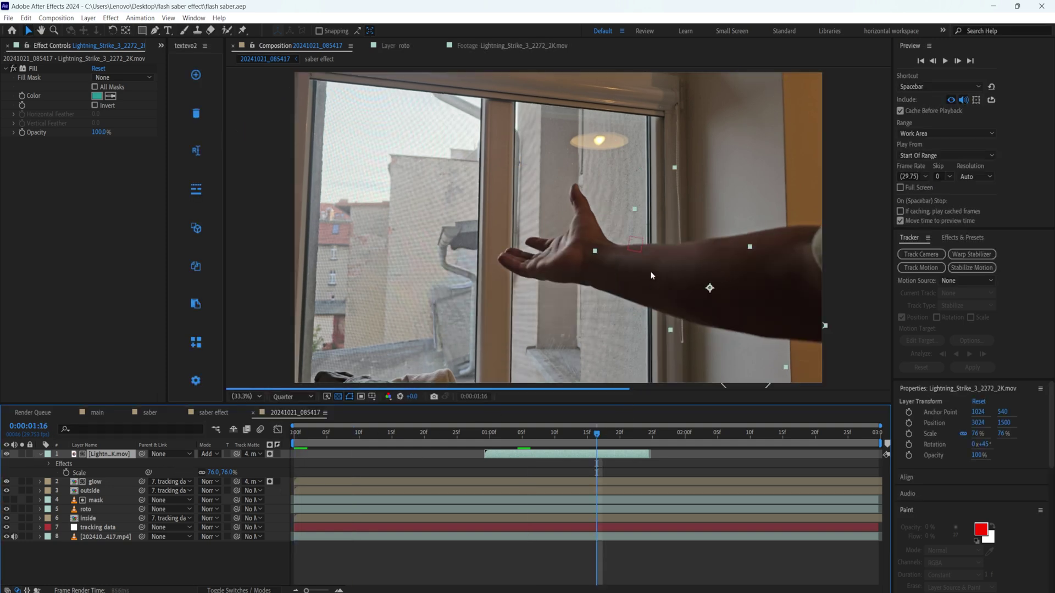
pyautogui.click(156, 559)
pyautogui.rightClick(156, 560)
pyautogui.moveTo(218, 433)
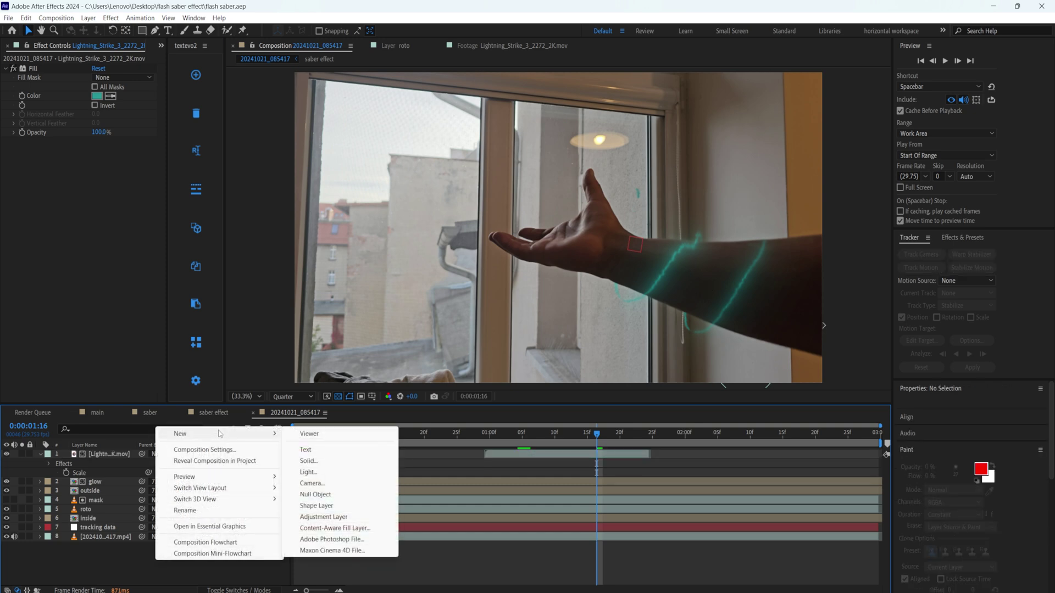
pyautogui.click(337, 518)
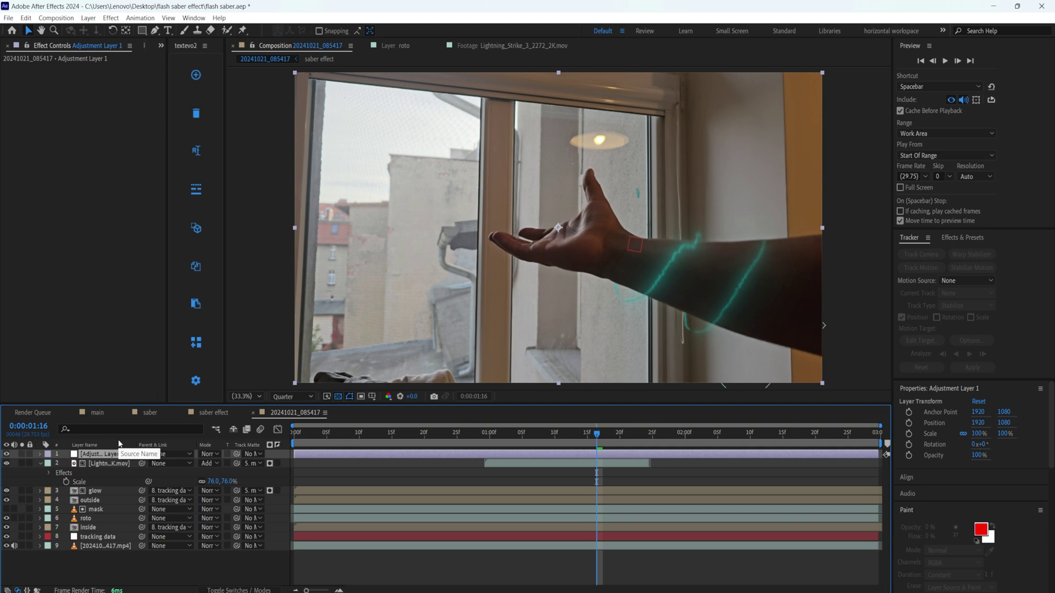
# - Apply the Lumetri Color effect to the new adjustment layer
pyautogui.hotkey('ctrl', 'space')
pyautogui.write('lum')
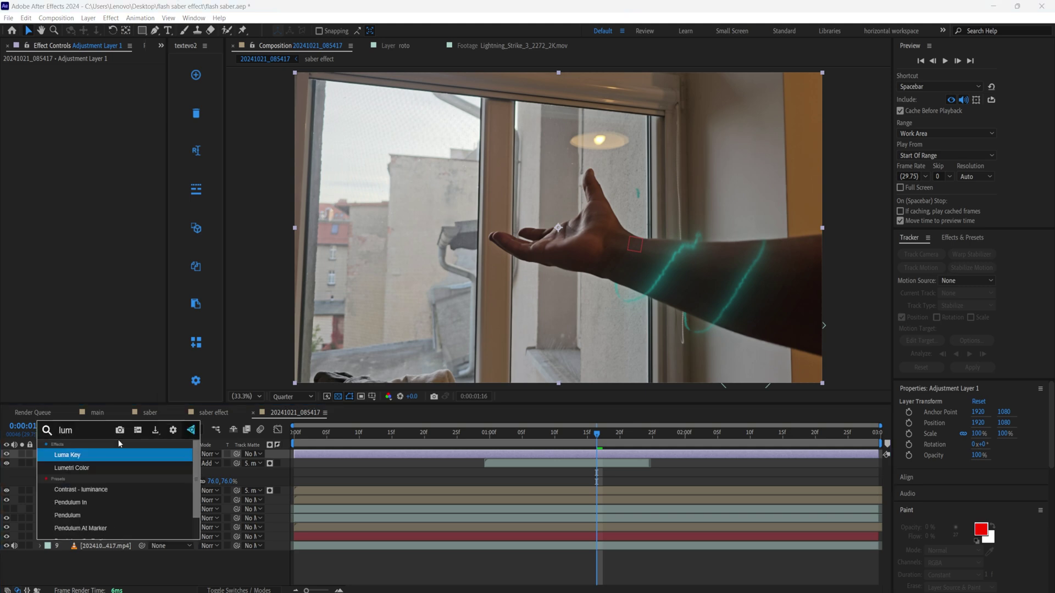
pyautogui.press('Down')
pyautogui.press('Return')
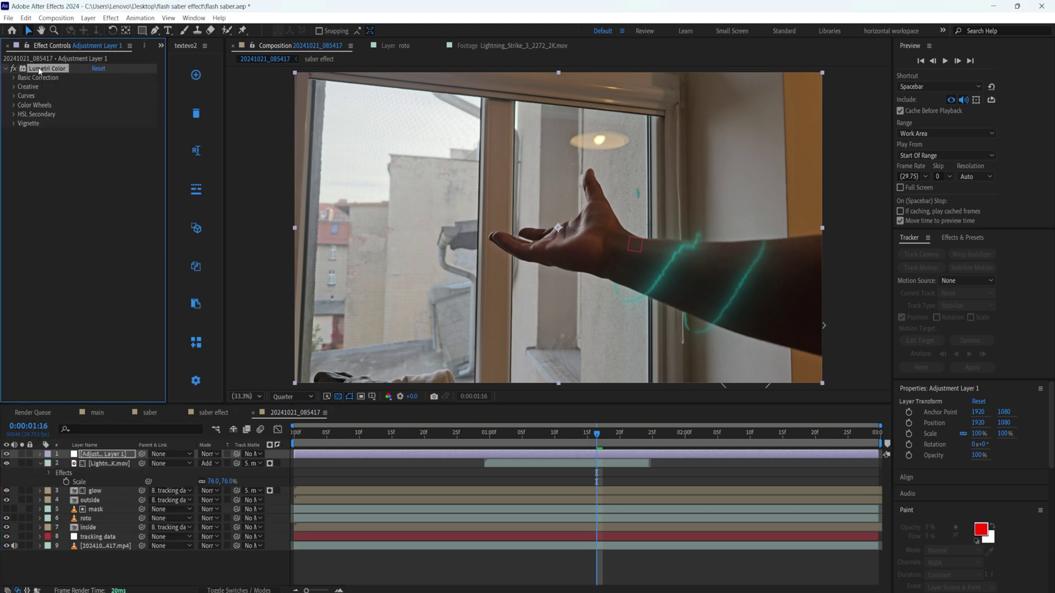
# - In Basic Correction, set Temperature -40, Tint -47, Saturation 86, Exposure -0.8, Contrast 41, Highlights -45, Shadows -15, Whites -37 and Blacks -22
pyautogui.click(14, 78)
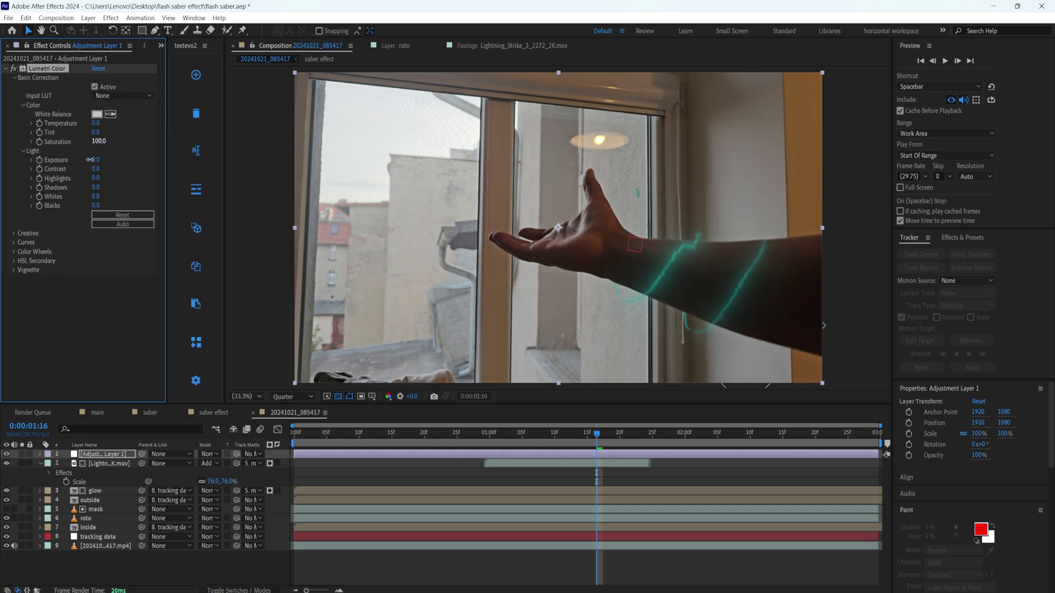
pyautogui.moveTo(95, 162); pyautogui.dragTo(89, 141)
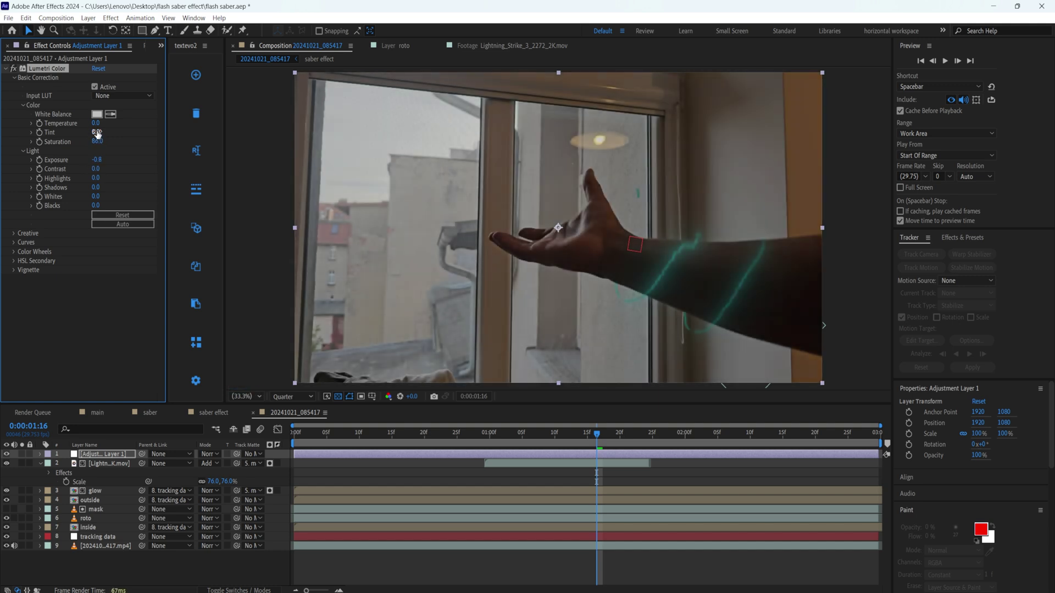
pyautogui.moveTo(86, 125)
pyautogui.mouseDown()
pyautogui.moveTo(106, 135)
pyautogui.moveTo(79, 133)
pyautogui.mouseUp()
pyautogui.moveTo(97, 169); pyautogui.dragTo(73, 178)
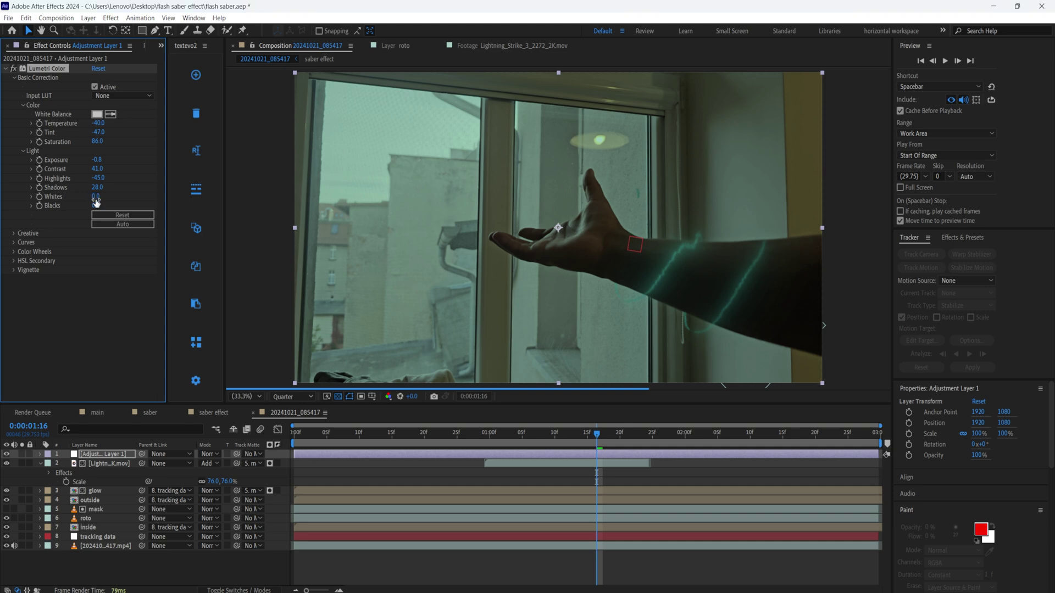
pyautogui.moveTo(97, 198)
pyautogui.mouseDown()
pyautogui.moveTo(66, 201)
pyautogui.moveTo(87, 210)
pyautogui.mouseUp()
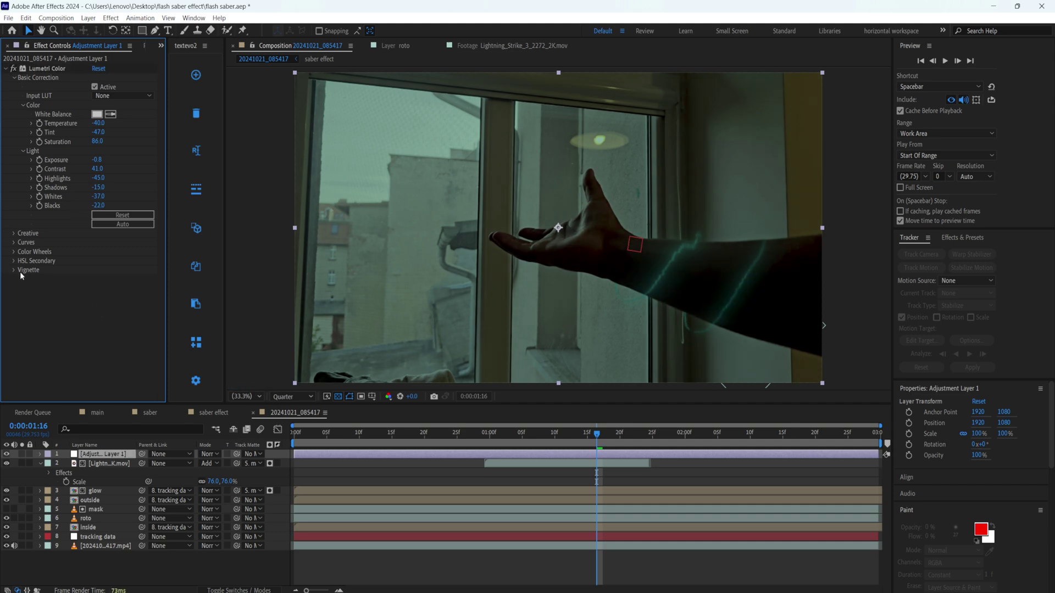
# - Try placing the adjustment layer between the outside and mask layers and check the composition at 0:00:00:00
pyautogui.click(102, 455)
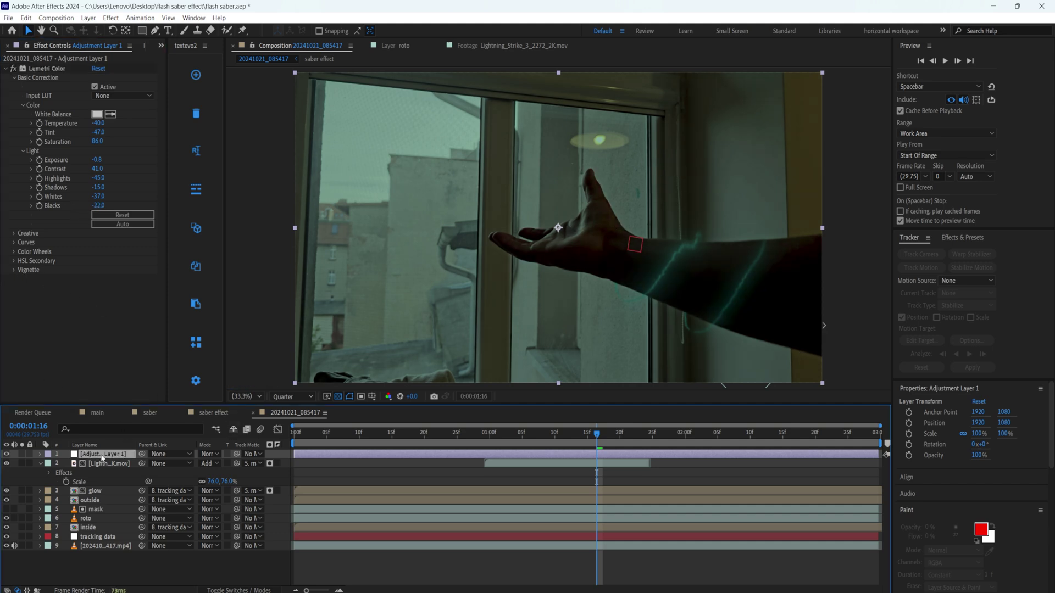
pyautogui.moveTo(101, 456); pyautogui.dragTo(111, 500)
pyautogui.click(145, 571)
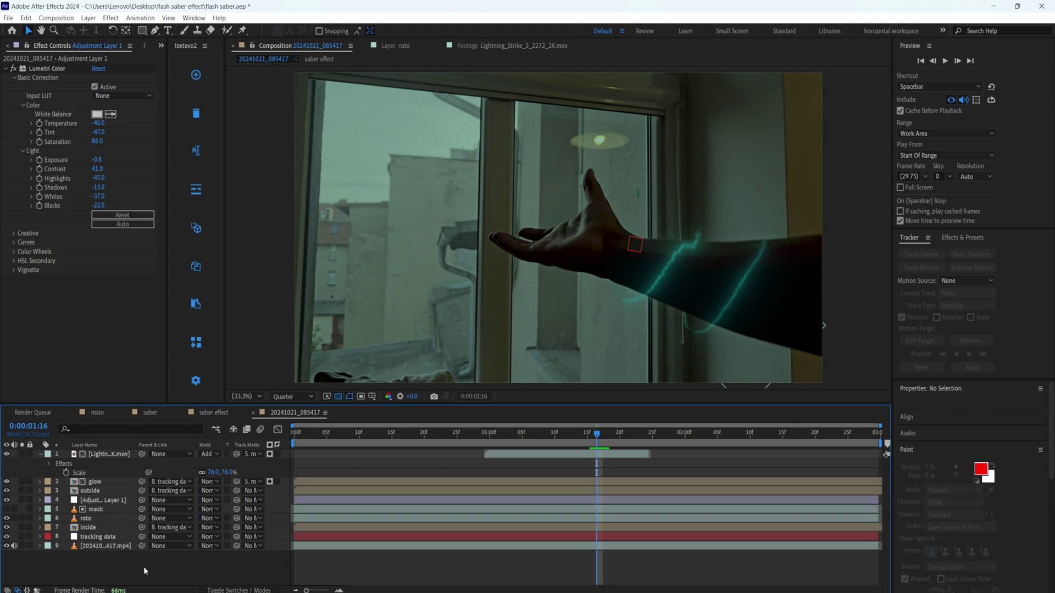
pyautogui.click(313, 433)
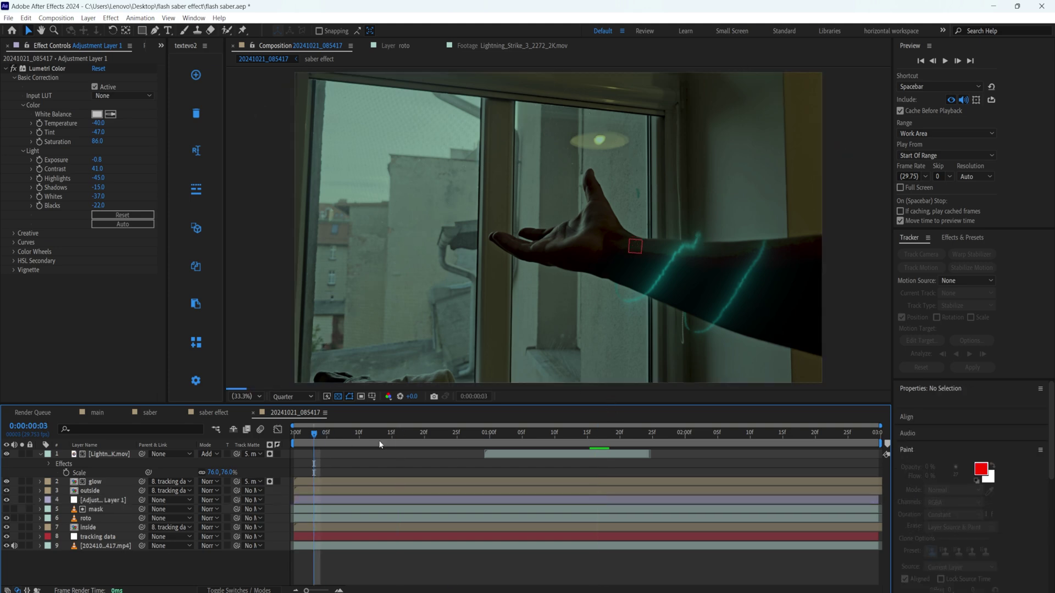
pyautogui.moveTo(314, 433); pyautogui.dragTo(295, 433)
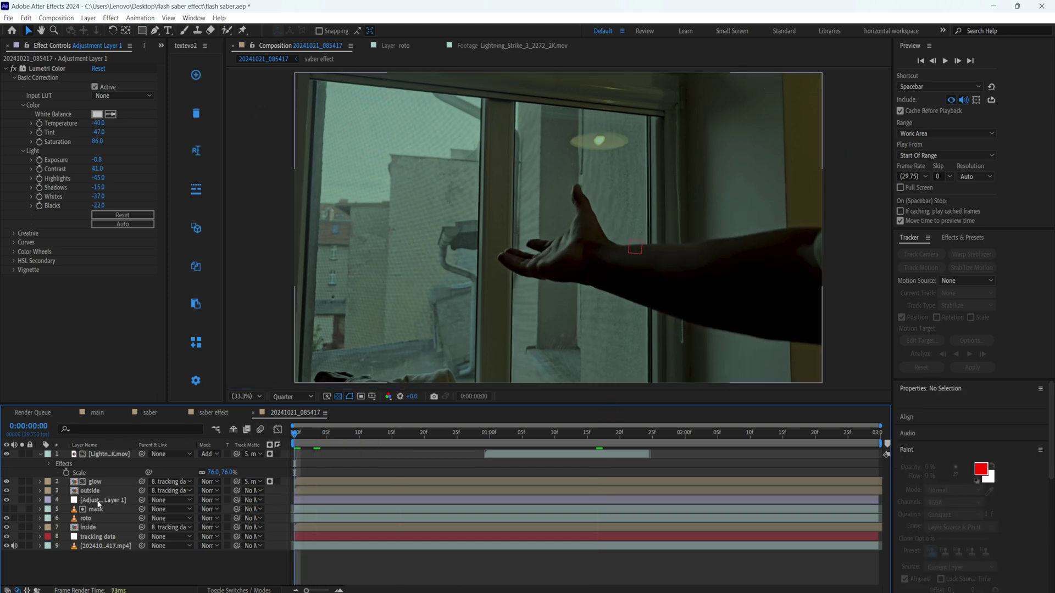
# - Move the adjustment layer back to the top of the layer stack, above the lightning layer
pyautogui.click(117, 501)
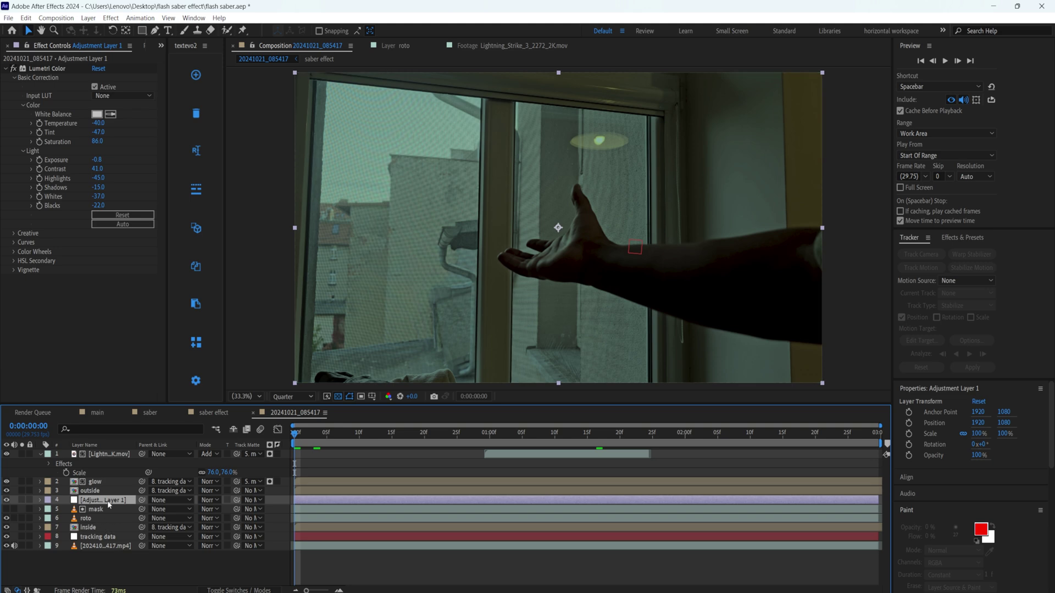
pyautogui.click(116, 516)
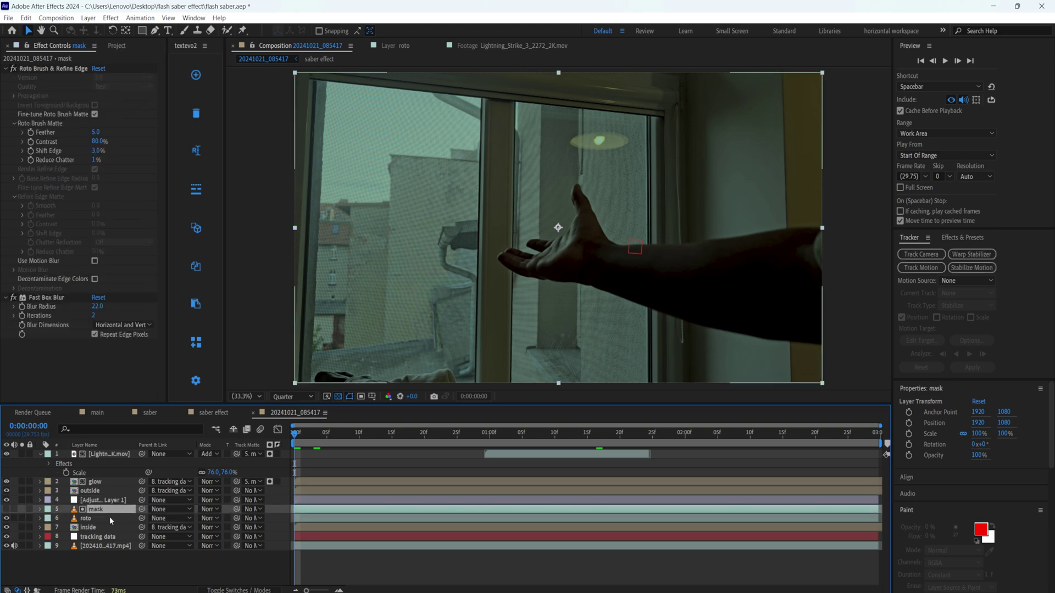
pyautogui.click(112, 527)
pyautogui.click(110, 502)
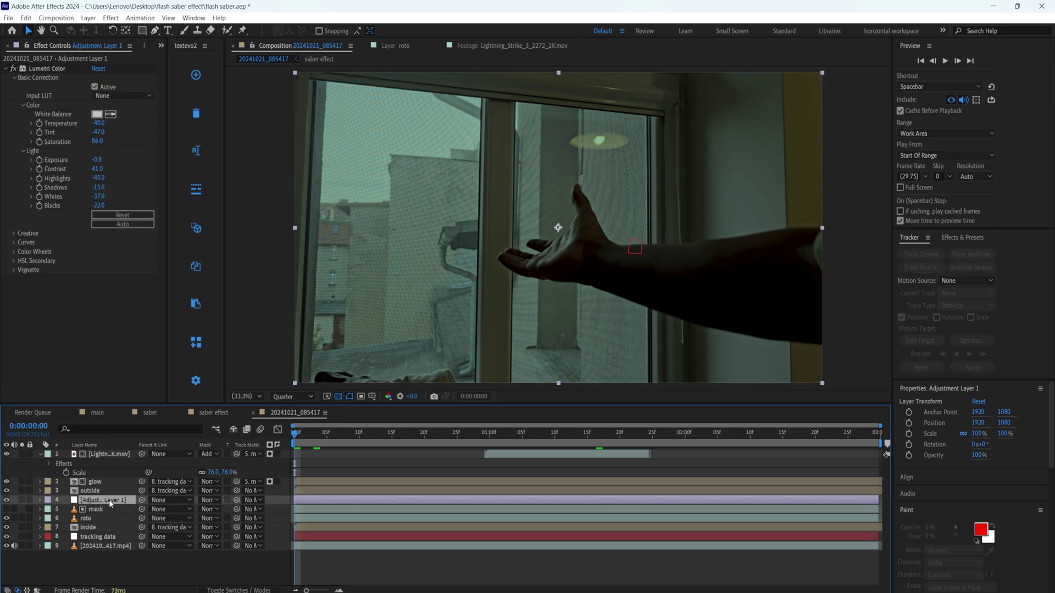
pyautogui.moveTo(113, 454); pyautogui.dragTo(112, 451)
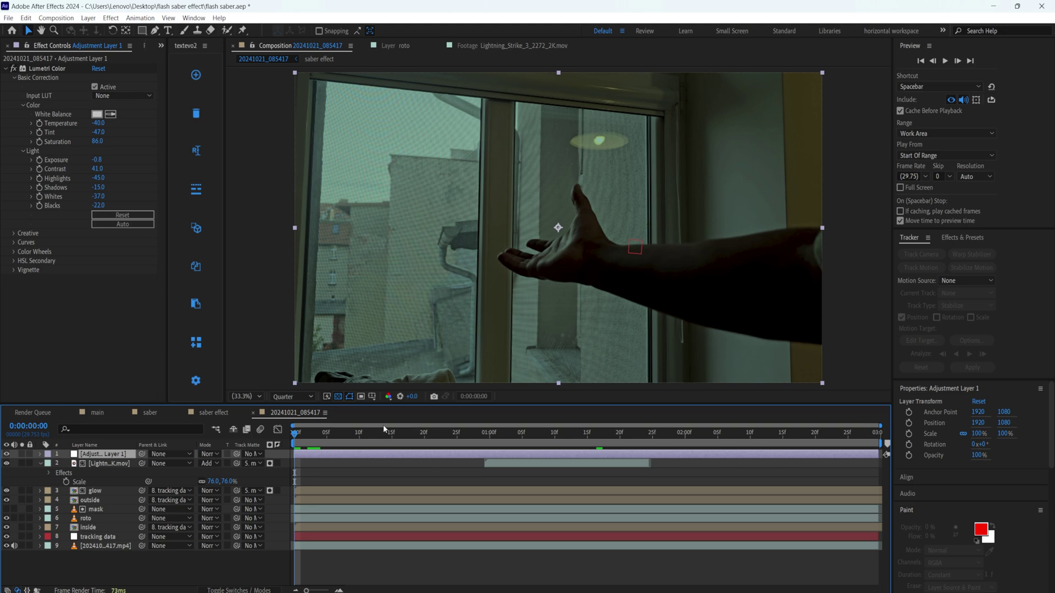
# - Review the color grade across the composition and go to 0:00:00:15
pyautogui.moveTo(292, 433); pyautogui.dragTo(603, 432)
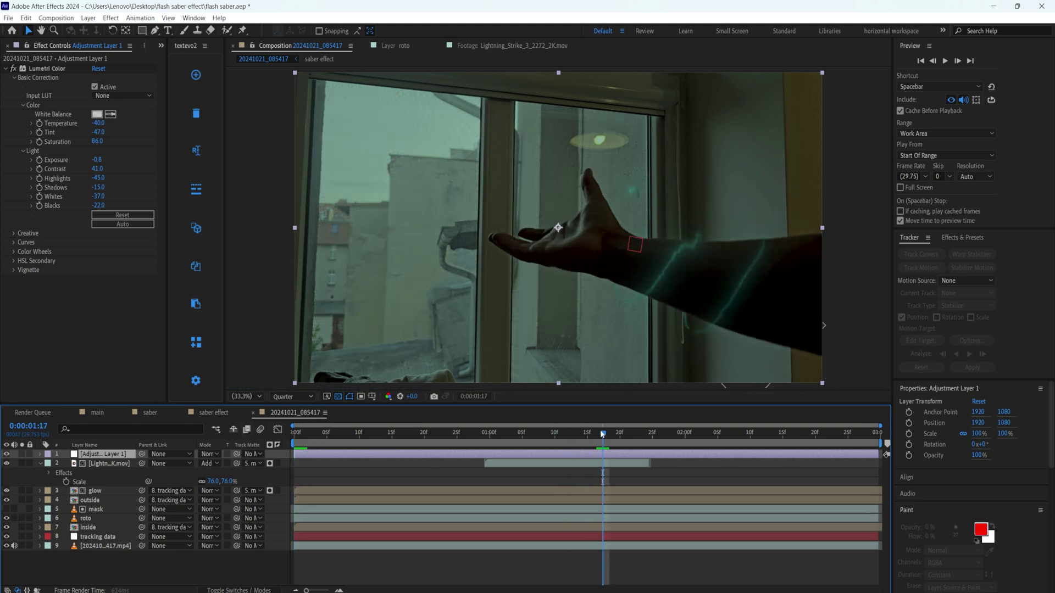
pyautogui.click(393, 432)
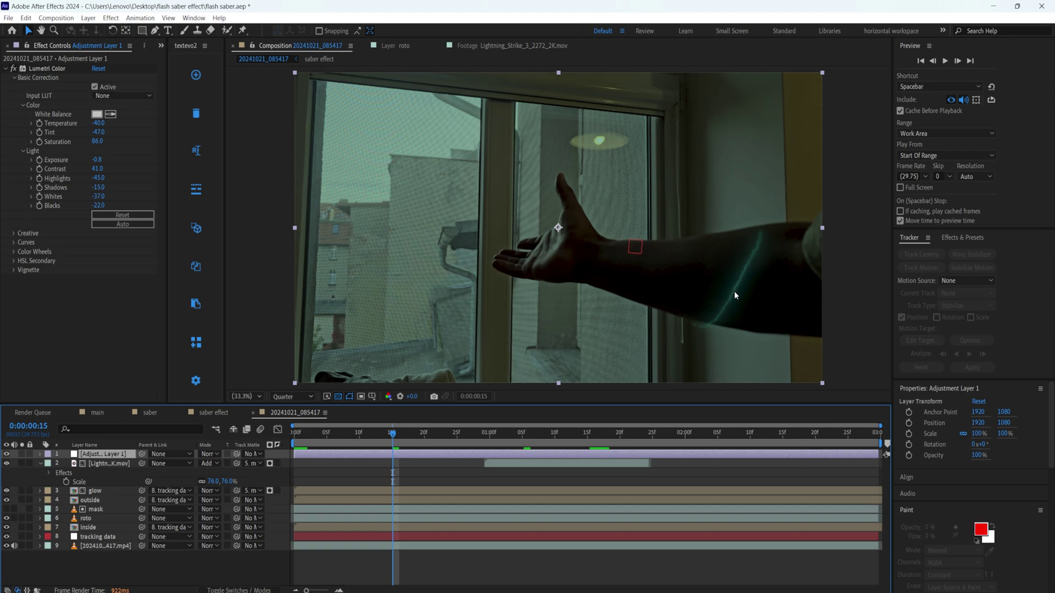